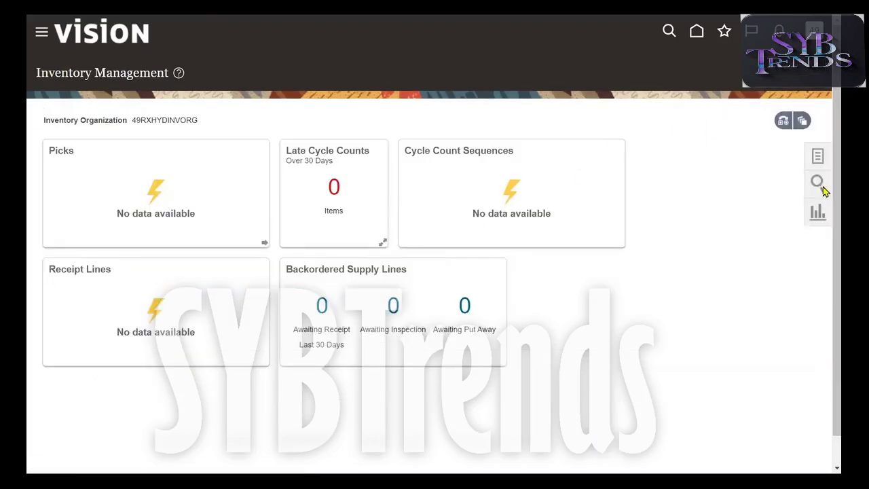
pyautogui.click(815, 156)
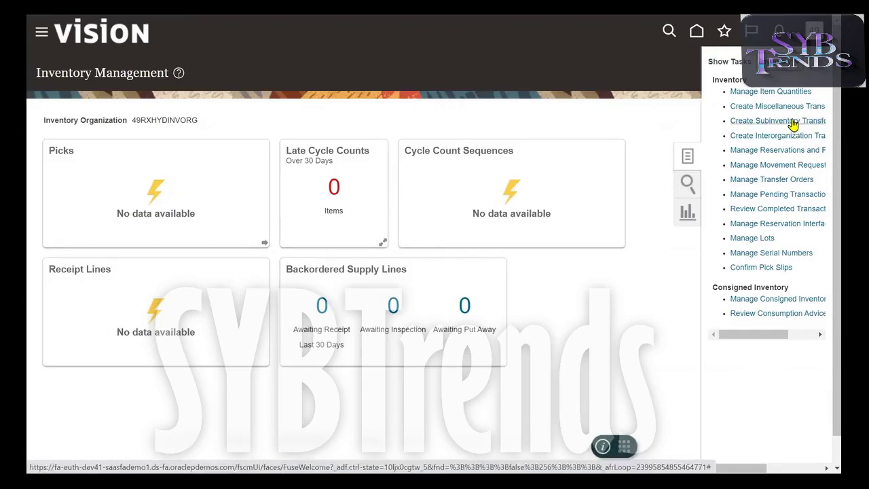
pyautogui.click(793, 122)
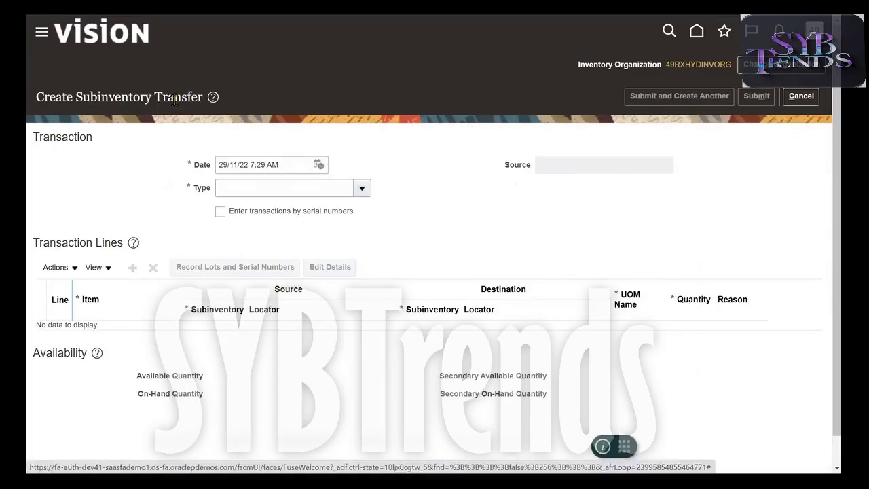
pyautogui.tripleClick(175, 100)
pyautogui.click(432, 154)
pyautogui.click(315, 185)
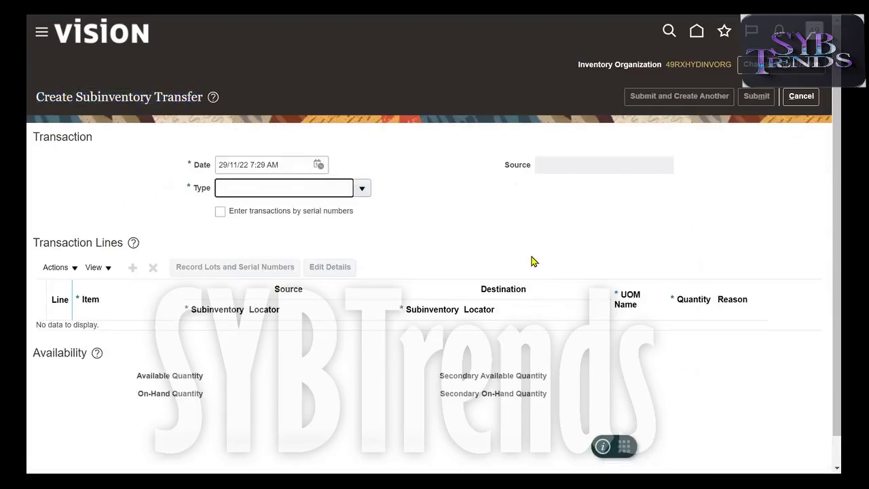
pyautogui.write('Sub')
pyautogui.press('Tab')
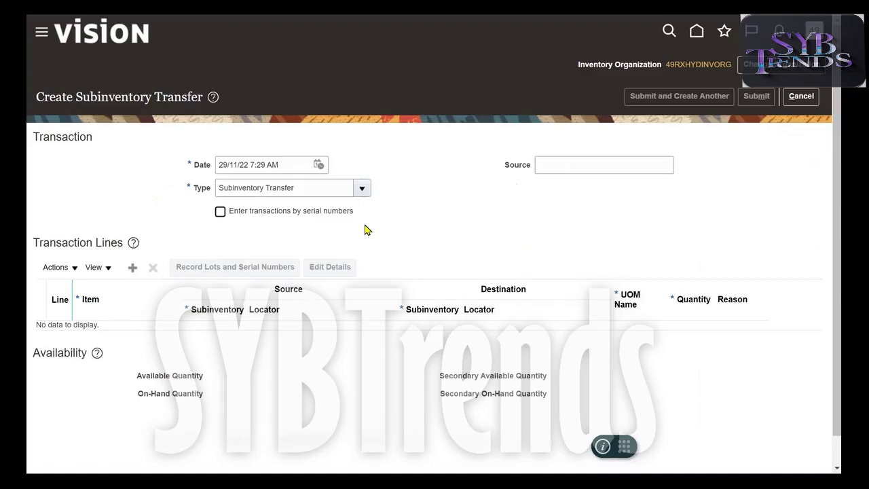
pyautogui.click(816, 97)
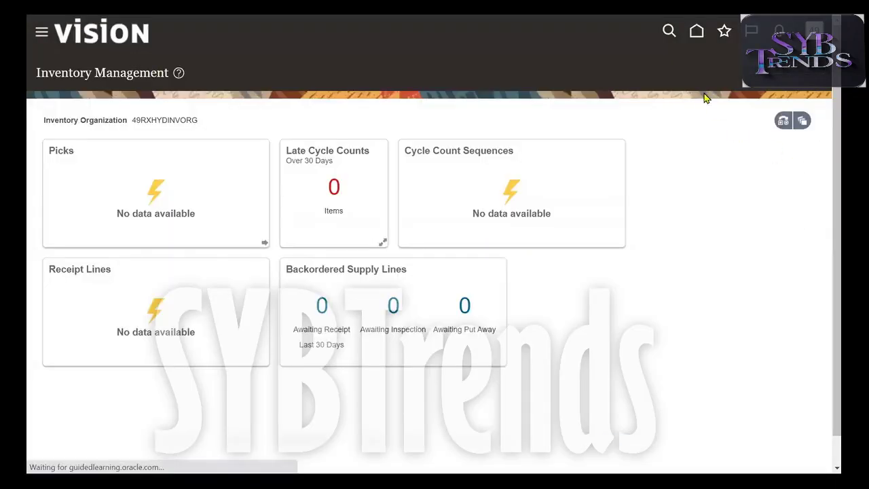
# - Open a new miscellaneous transaction and try Use Current Item Cost with Yes, then with No
pyautogui.click(817, 156)
pyautogui.click(795, 108)
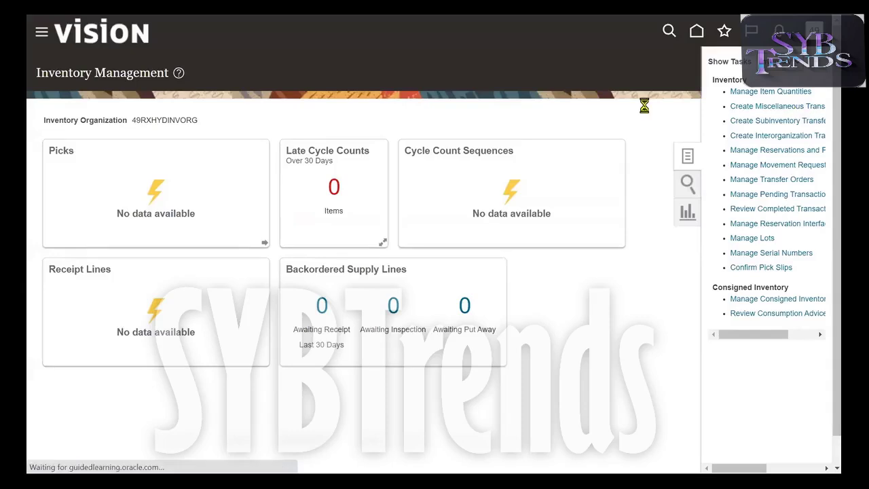
pyautogui.tripleClick(214, 217)
pyautogui.click(245, 215)
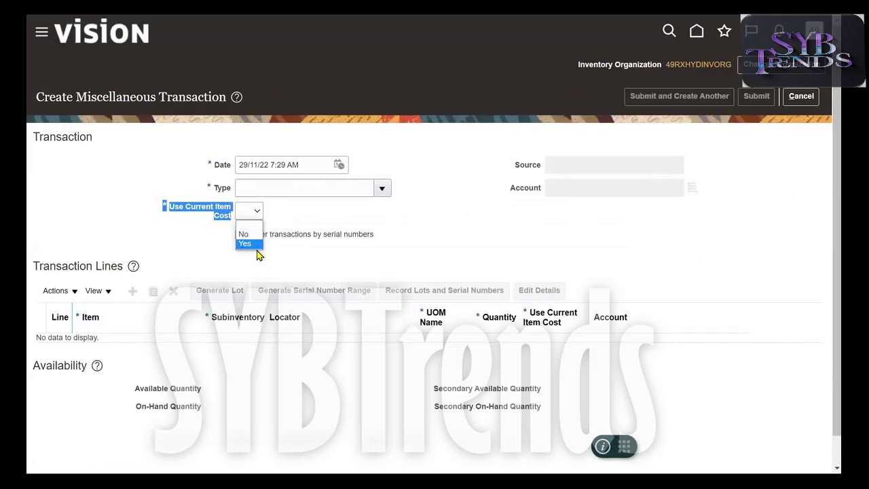
pyautogui.click(254, 244)
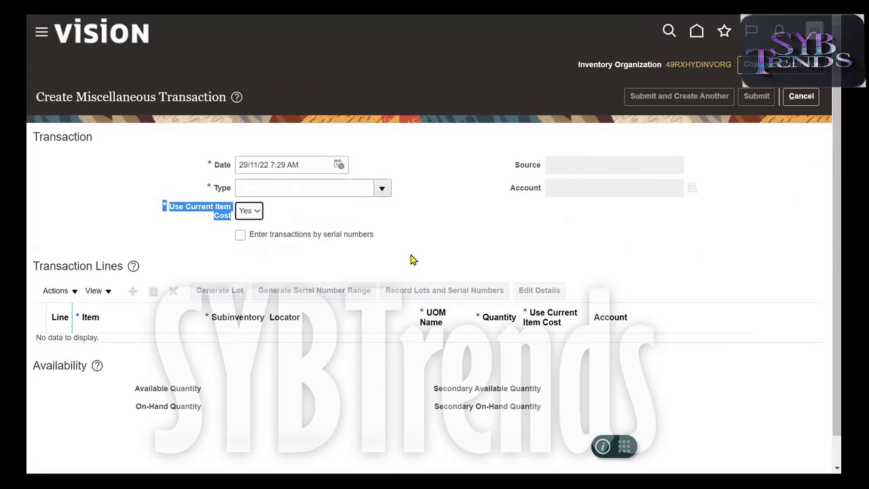
pyautogui.click(254, 213)
pyautogui.click(248, 230)
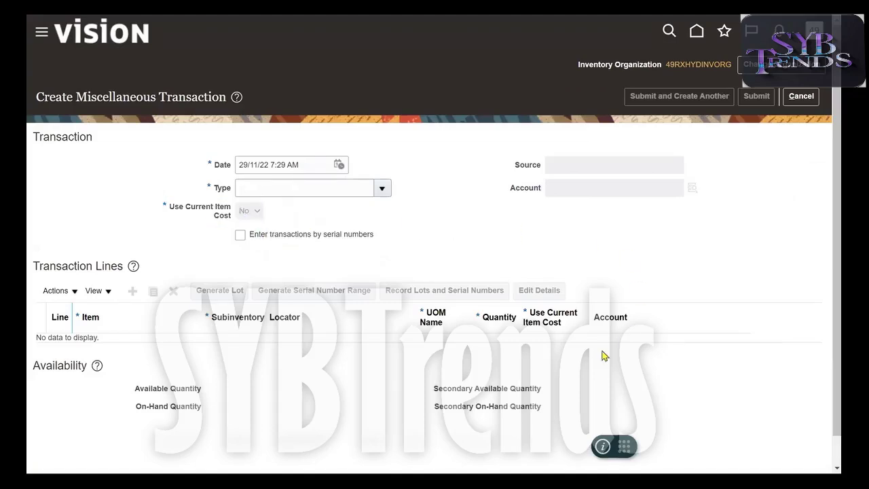
# - Examine the Use Current Item Cost column in the transaction lines of the miscellaneous transaction
pyautogui.tripleClick(543, 322)
pyautogui.tripleClick(543, 322)
pyautogui.doubleClick(543, 321)
pyautogui.tripleClick(543, 322)
pyautogui.tripleClick(544, 322)
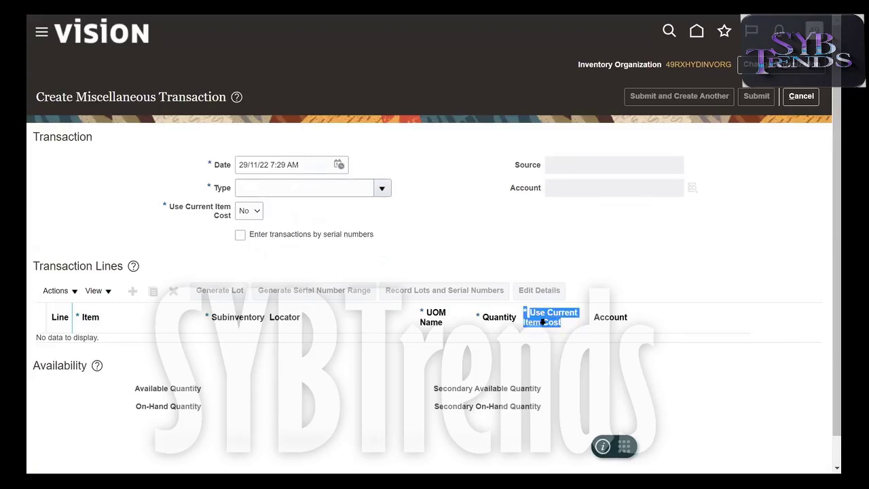
pyautogui.doubleClick(543, 322)
pyautogui.tripleClick(543, 322)
pyautogui.tripleClick(549, 321)
# - Try the Use Current Item Cost choices in the header again and discard the miscellaneous transaction
pyautogui.click(257, 211)
pyautogui.click(246, 235)
pyautogui.click(257, 213)
pyautogui.click(251, 225)
pyautogui.tripleClick(558, 324)
pyautogui.click(631, 253)
pyautogui.click(800, 95)
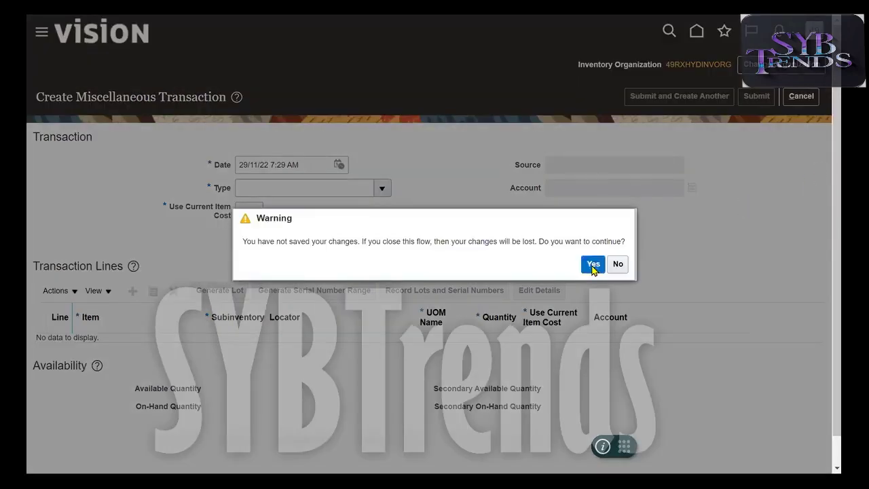
pyautogui.click(593, 264)
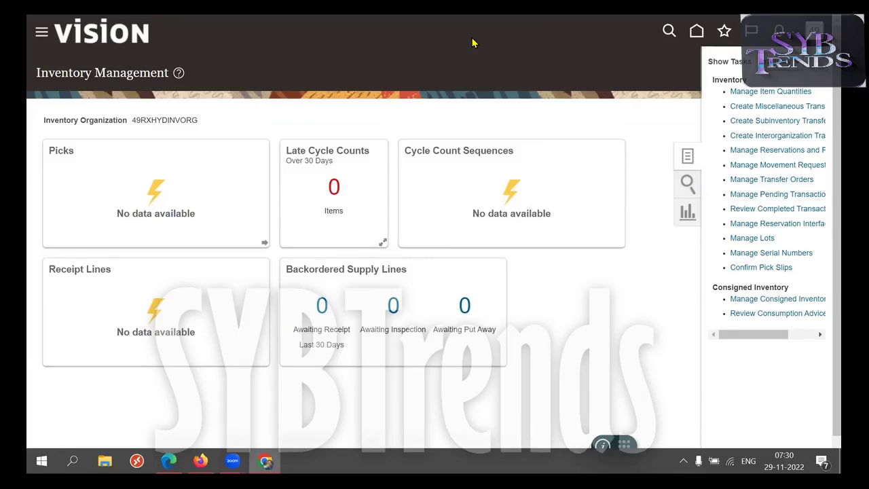
# - Reopen a miscellaneous transaction to view the option for entering transactions by serial numbers, and discard it
pyautogui.click(779, 107)
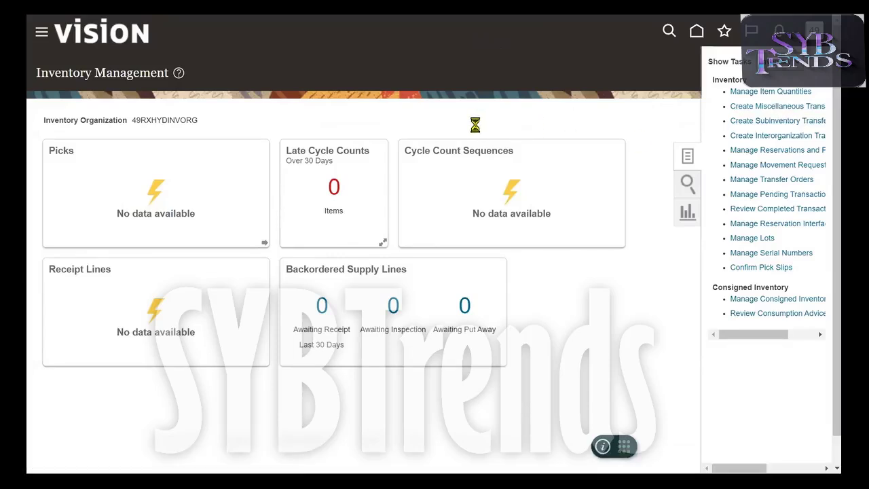
pyautogui.moveTo(398, 228); pyautogui.dragTo(250, 239)
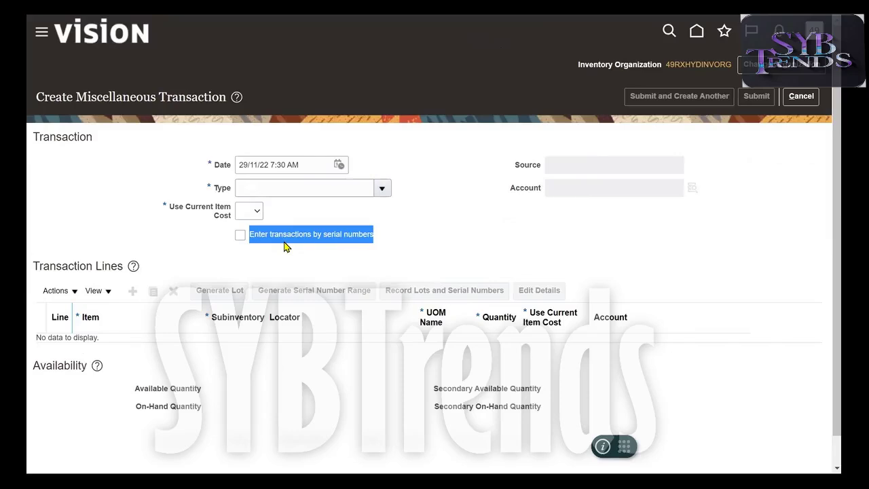
pyautogui.click(583, 259)
pyautogui.click(811, 102)
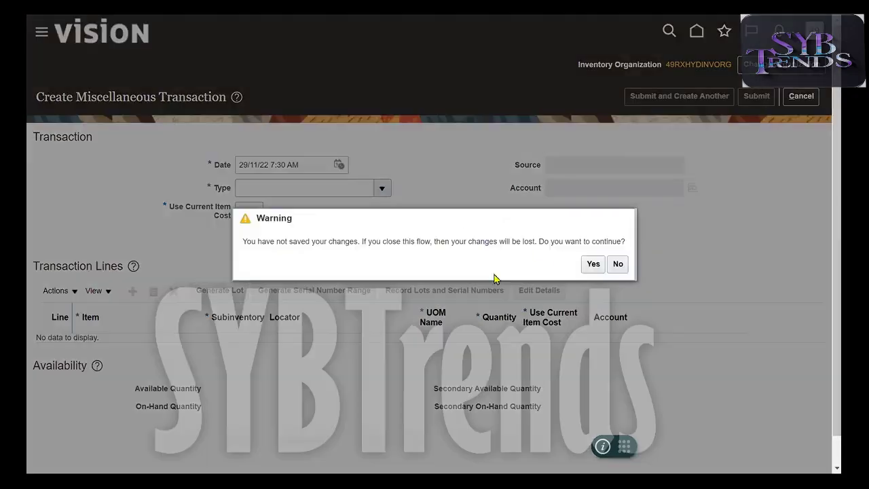
pyautogui.click(591, 265)
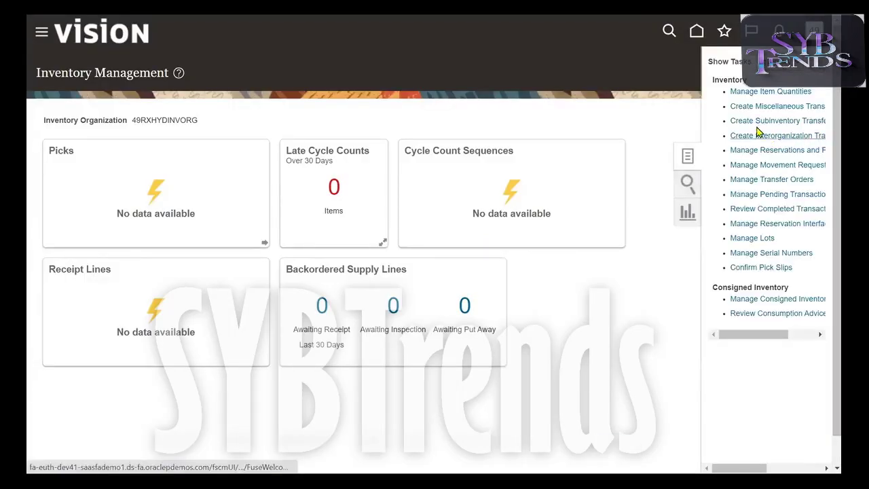
# - Start a new subinventory transfer with type Subinventory Transfer and source 49th batch demo
pyautogui.click(733, 121)
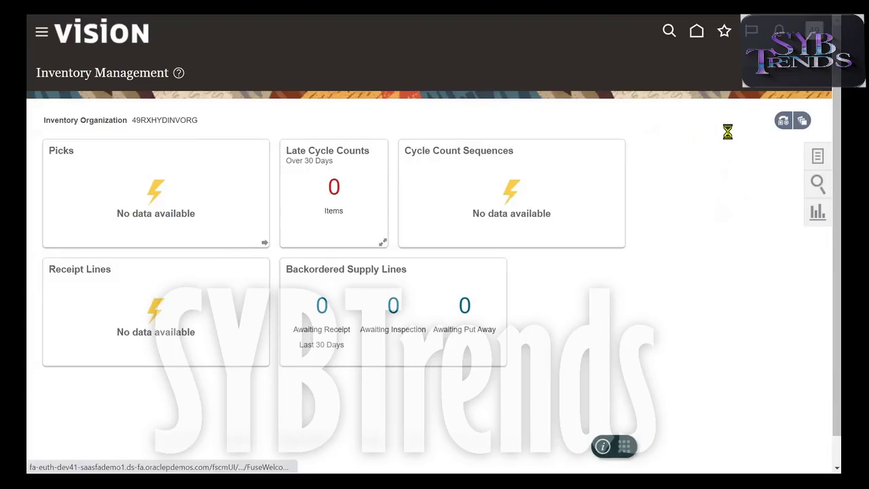
pyautogui.click(774, 122)
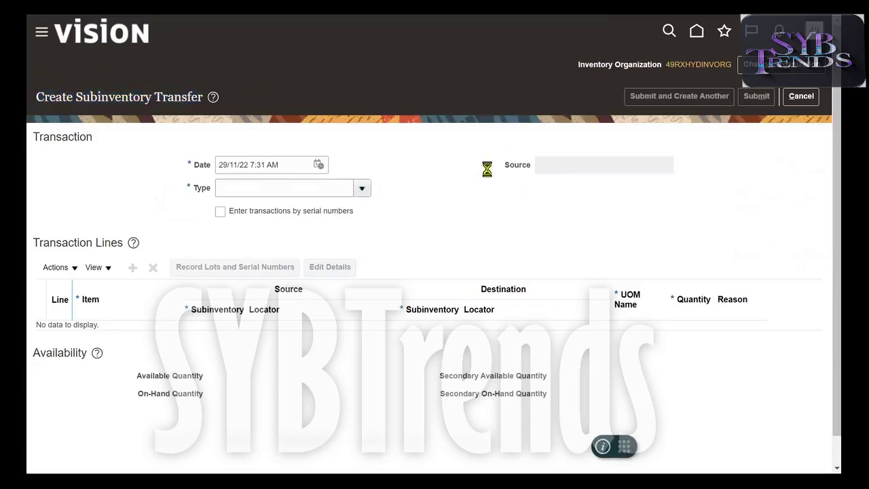
pyautogui.click(326, 210)
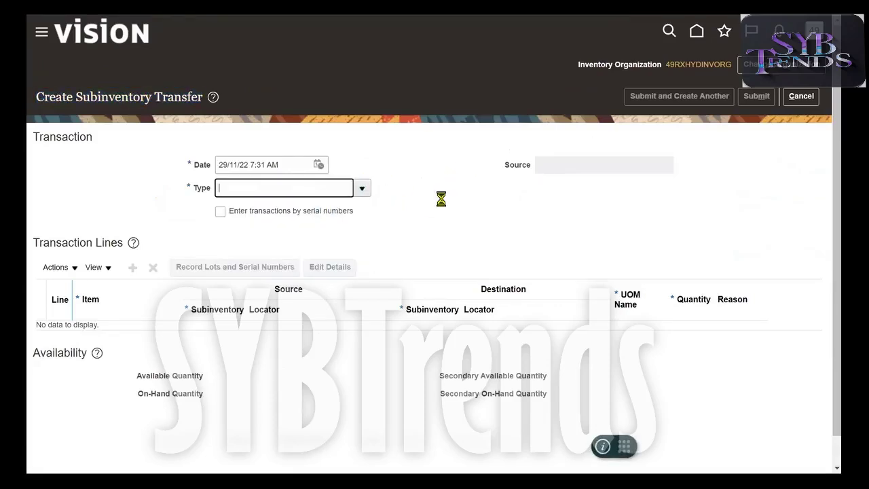
pyautogui.tripleClick(307, 192)
pyautogui.click(459, 201)
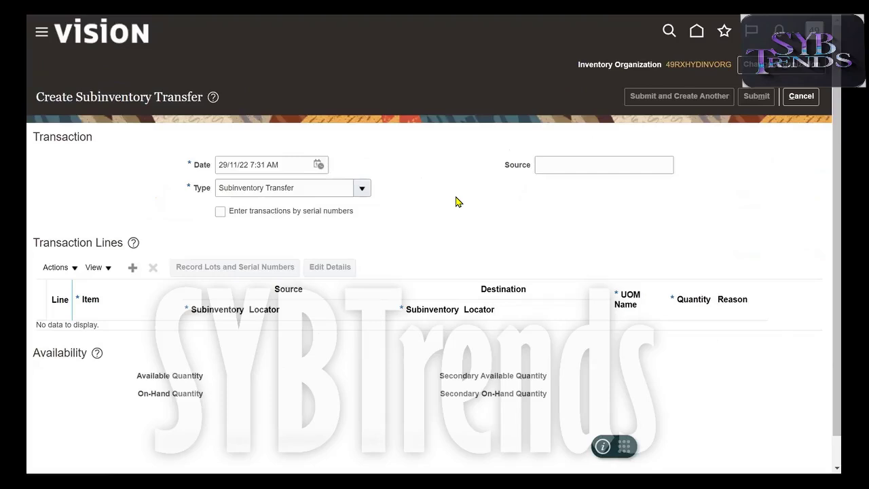
pyautogui.doubleClick(524, 168)
pyautogui.click(596, 158)
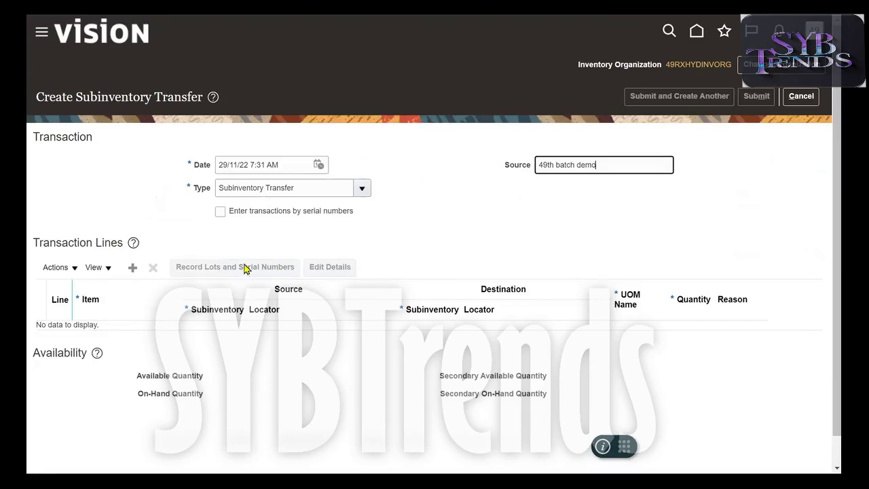
# - Add a transaction line to the subinventory transfer with item RM101
pyautogui.click(132, 266)
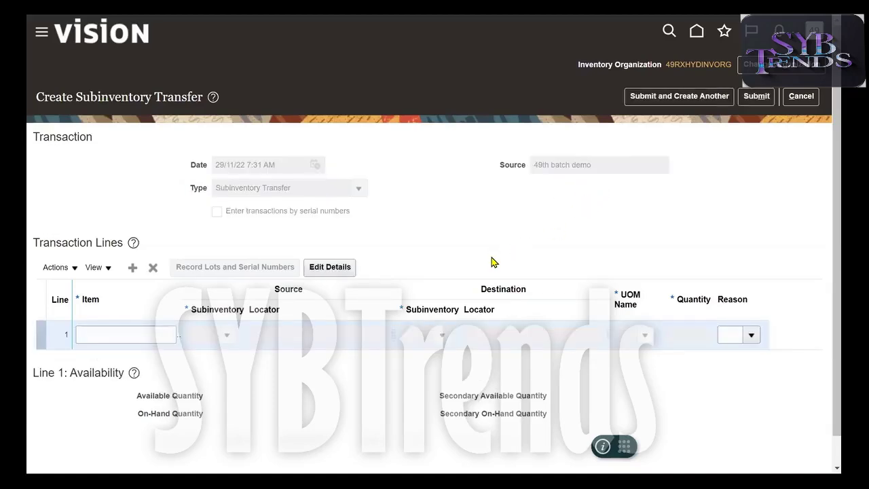
pyautogui.scroll(-1, 825, 301)
pyautogui.click(146, 308)
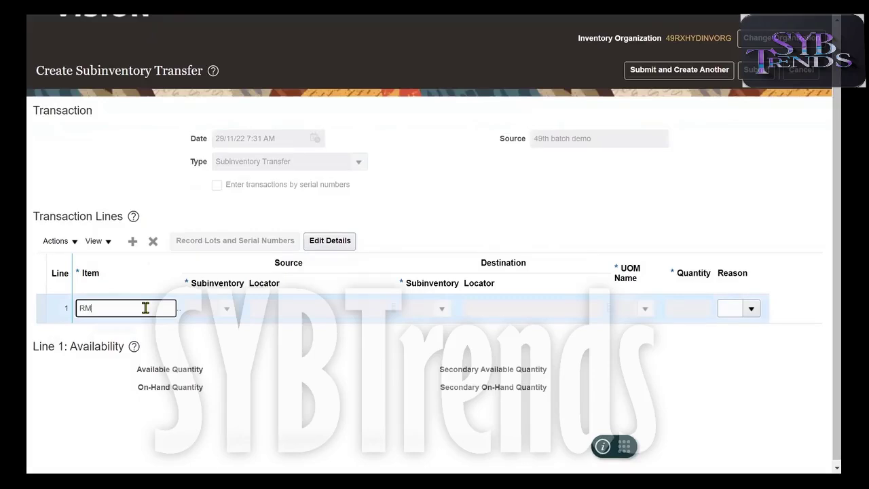
pyautogui.write('RM101')
pyautogui.press('Tab')
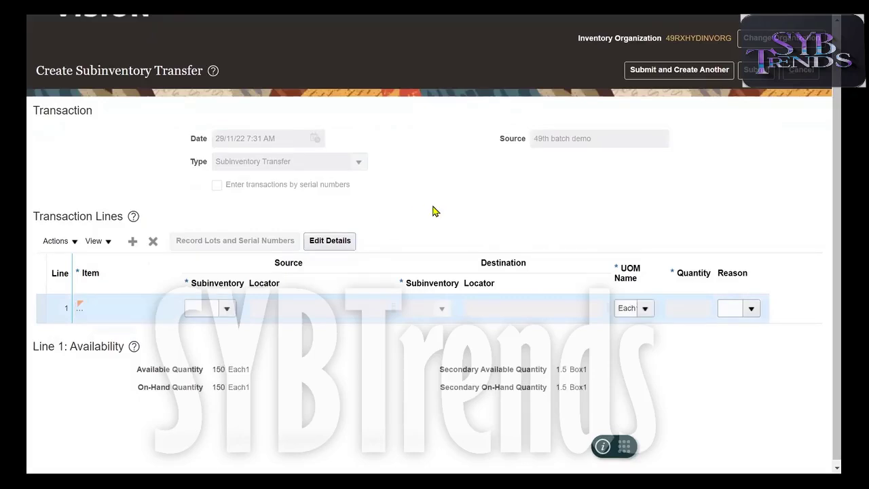
# - Set line 1's source subinventory to ColdStore and look up its source locator as block B, floor 1ST
pyautogui.click(229, 307)
pyautogui.click(219, 331)
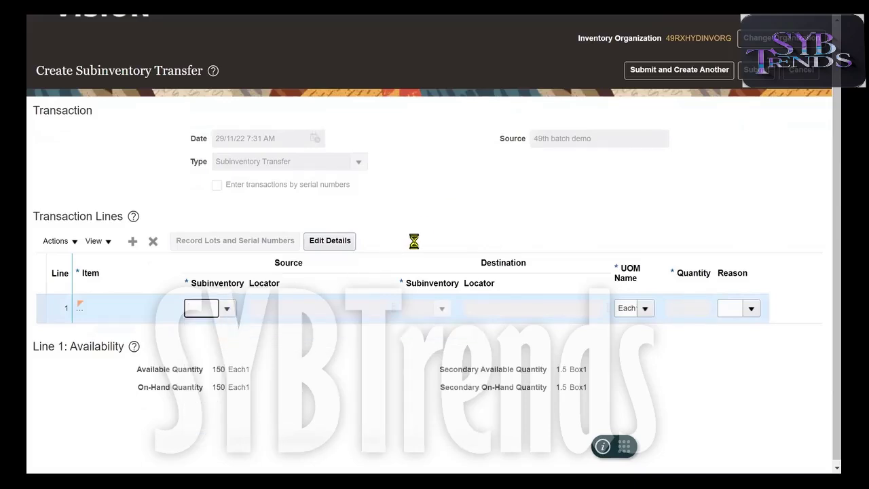
pyautogui.press('Tab')
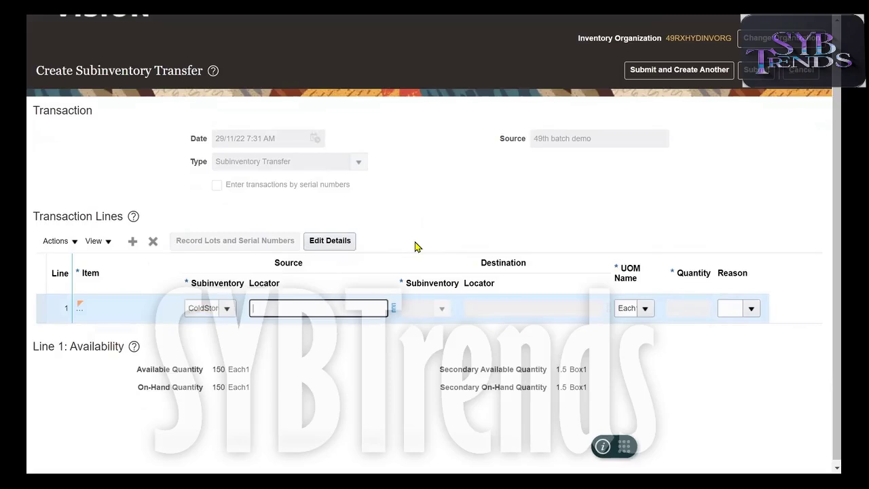
pyautogui.click(392, 316)
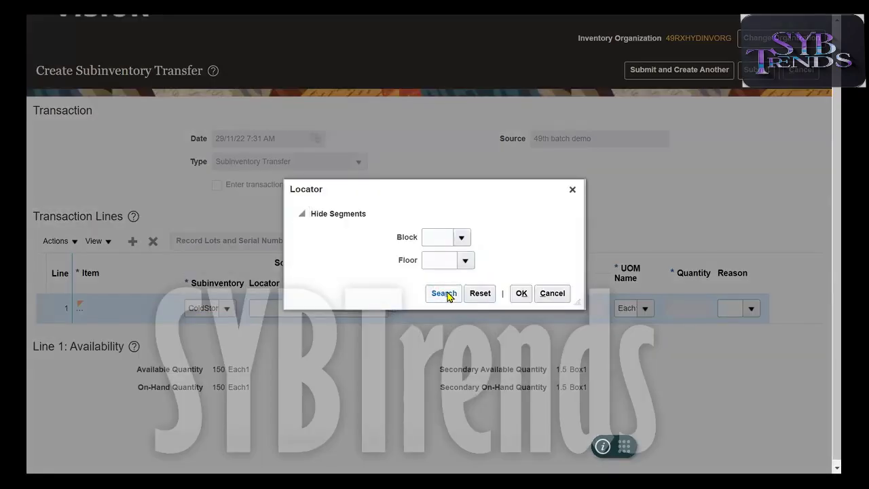
pyautogui.click(446, 294)
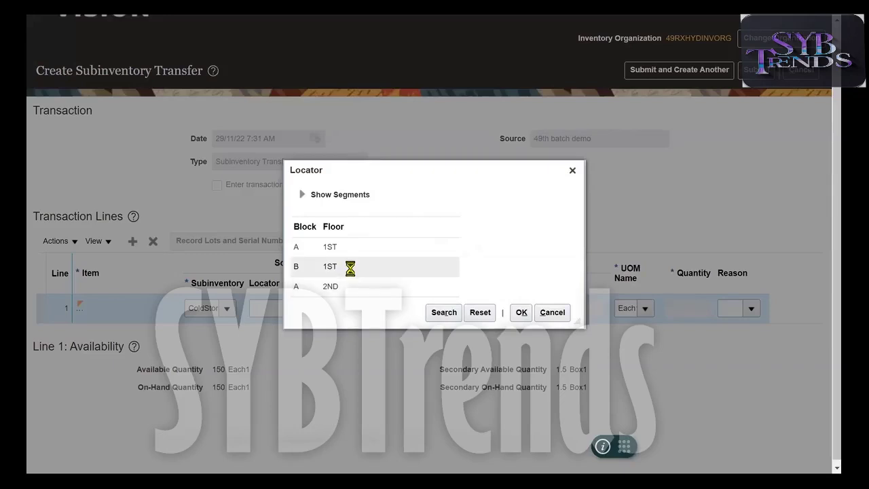
pyautogui.click(521, 311)
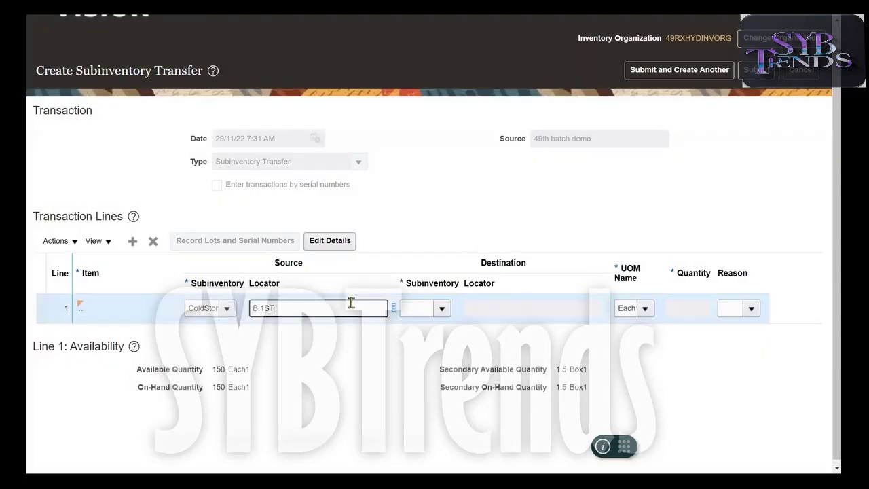
pyautogui.tripleClick(351, 304)
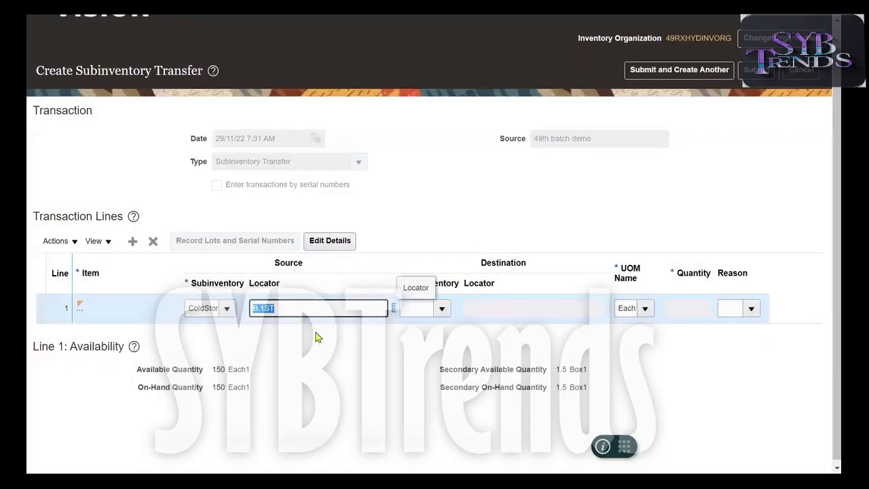
pyautogui.doubleClick(217, 369)
pyautogui.tripleClick(295, 308)
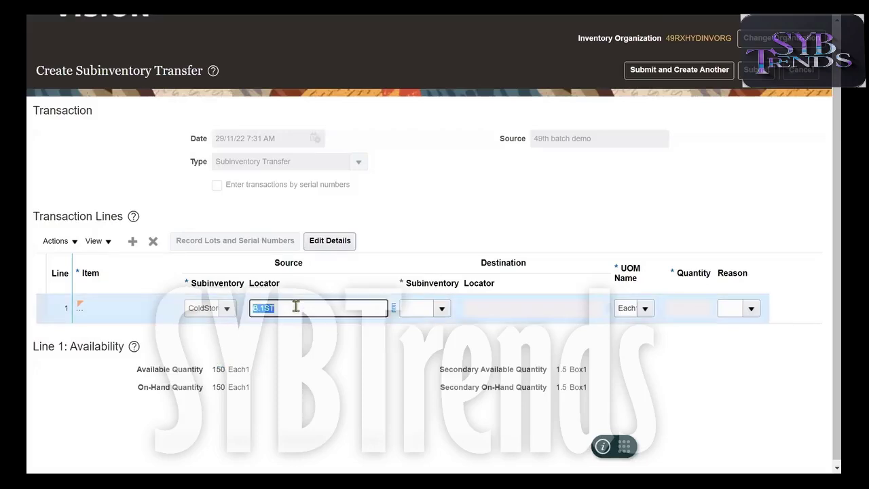
# - Set line 1's destination subinventory to 49RXHYD_SC and widen that column to fit the full name
pyautogui.press('Tab')
pyautogui.press('Tab')
pyautogui.click(442, 308)
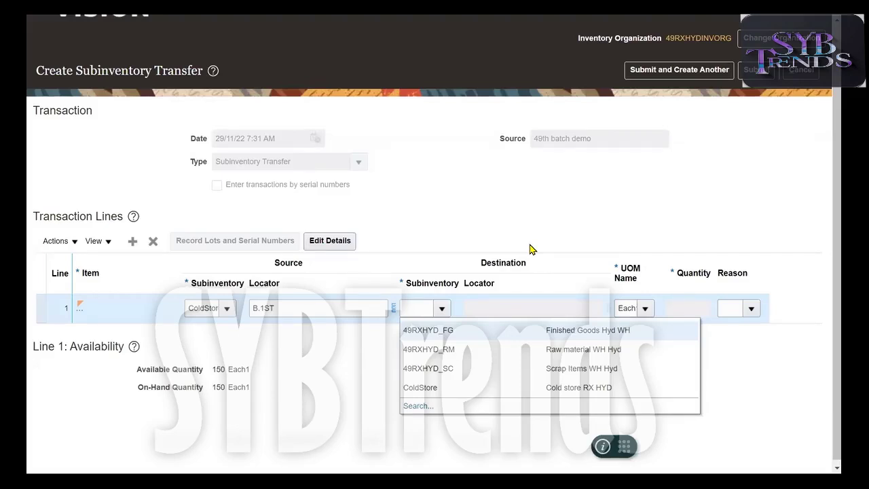
pyautogui.click(528, 373)
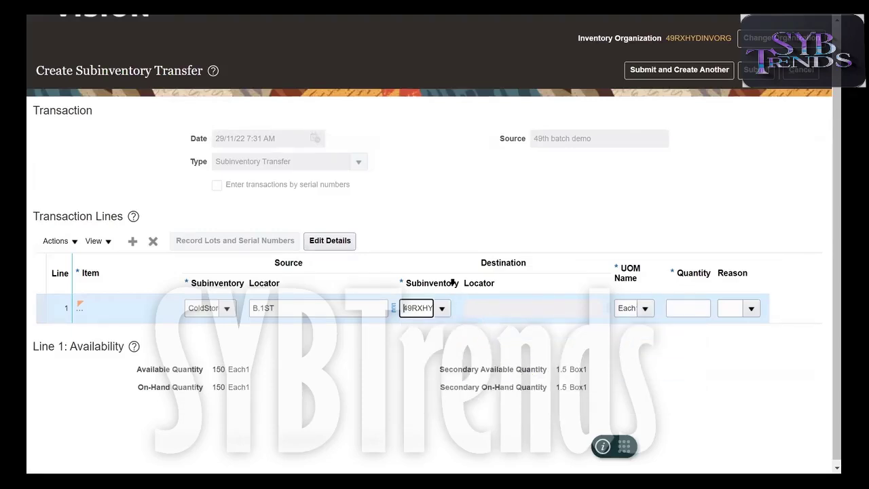
pyautogui.moveTo(459, 279); pyautogui.dragTo(496, 279)
pyautogui.click(455, 308)
pyautogui.doubleClick(455, 308)
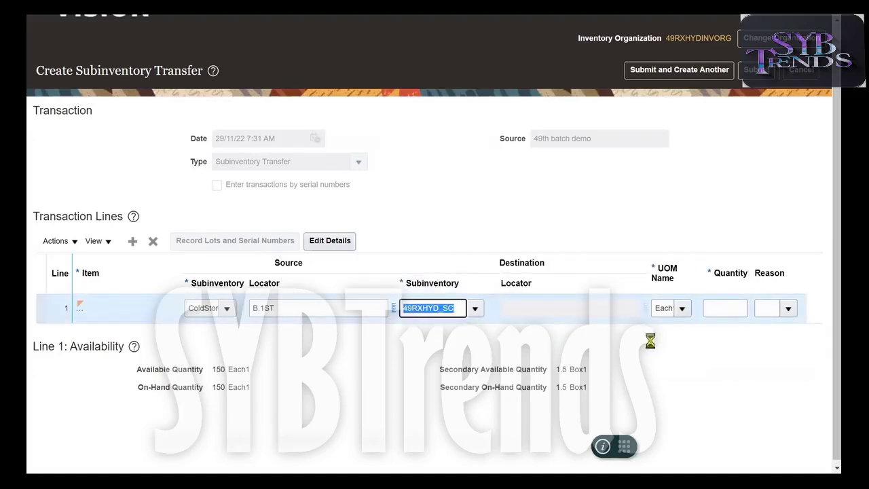
# - Set line 1's quantity to 10 and its reason to Damaged Goods
pyautogui.click(715, 316)
pyautogui.click(724, 313)
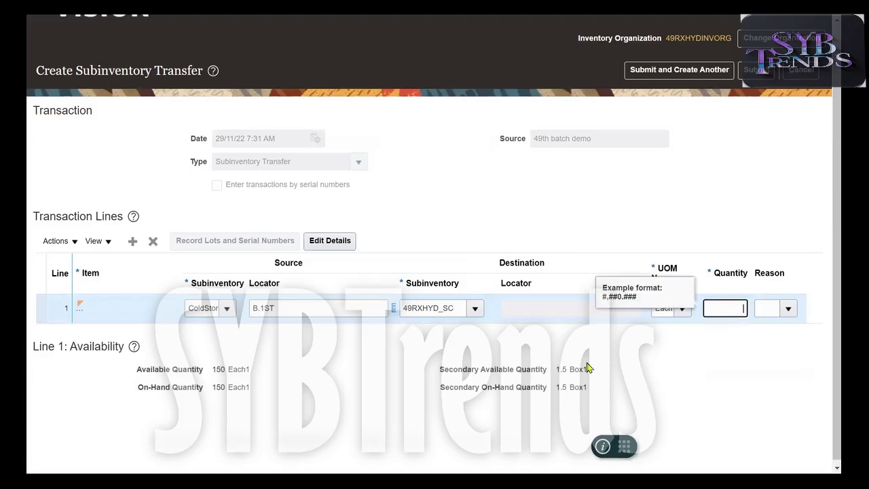
pyautogui.write('10')
pyautogui.press('Tab')
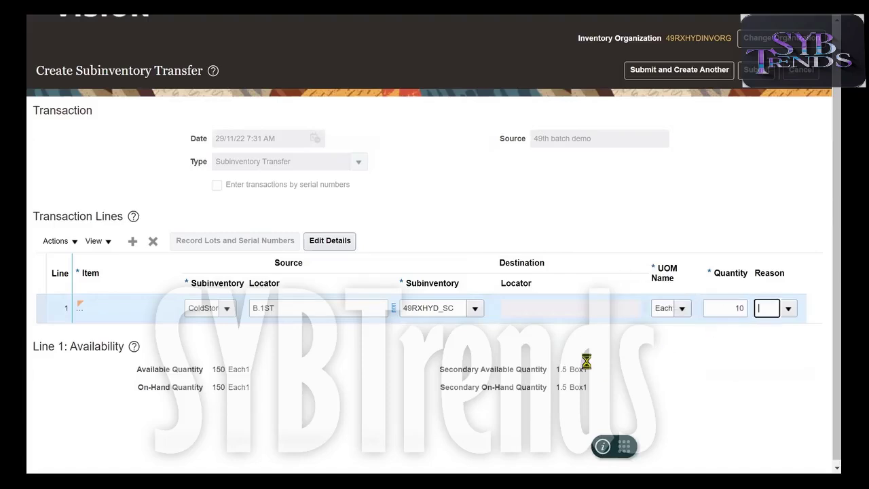
pyautogui.click(795, 310)
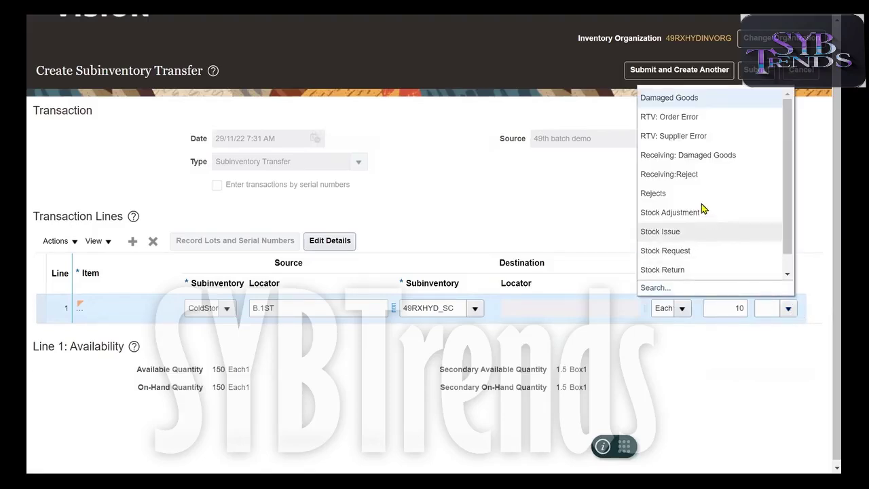
pyautogui.click(704, 100)
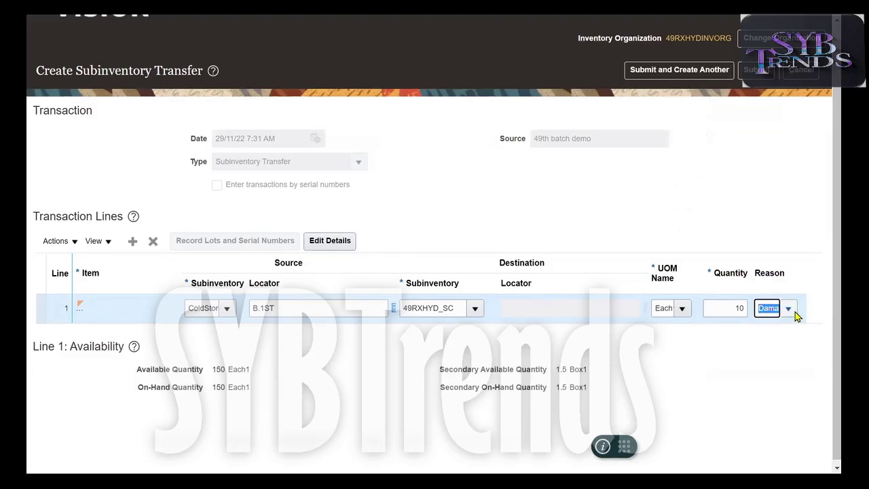
# - Look through the available reason options for line 1 and close the list without changing the choice
pyautogui.click(789, 309)
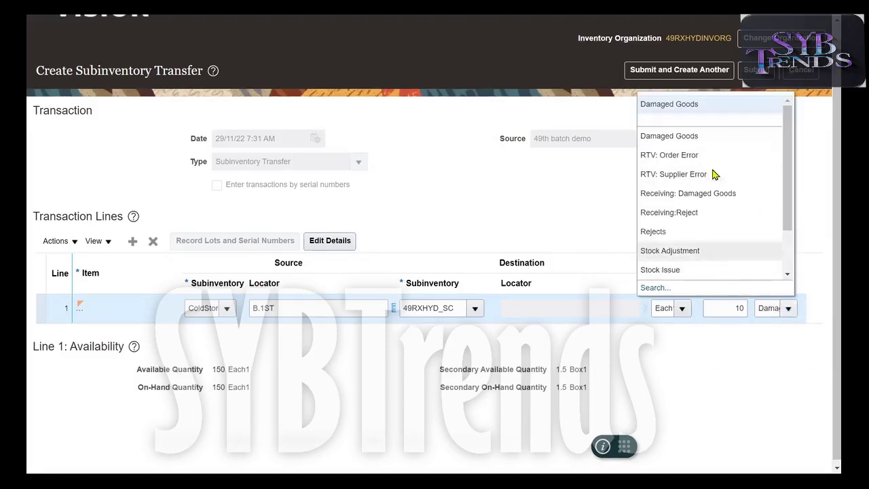
pyautogui.scroll(-3, 785, 207)
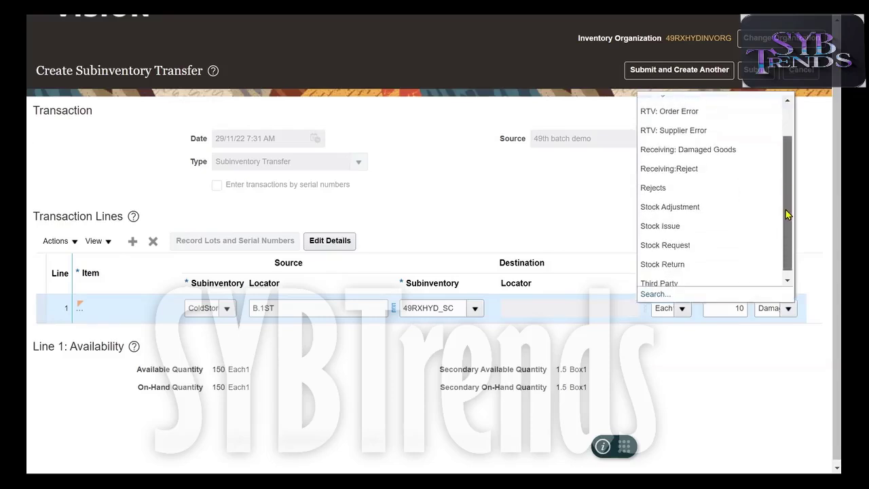
pyautogui.scroll(3, 791, 190)
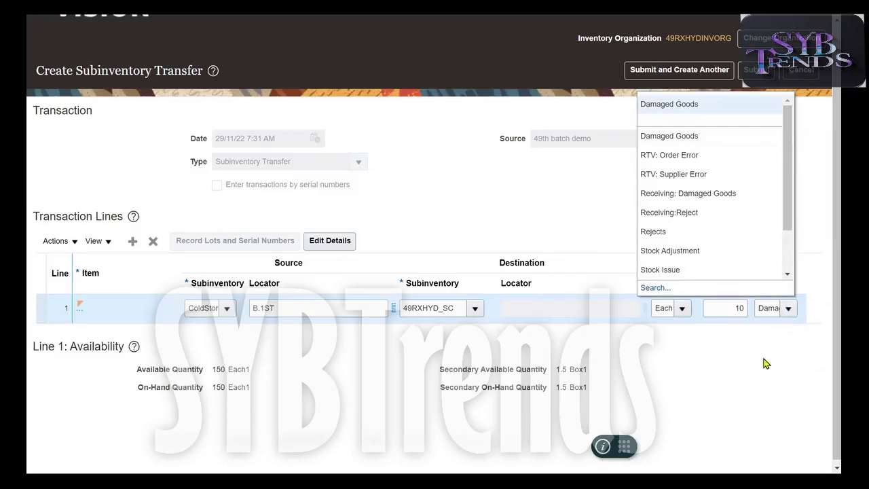
pyautogui.moveTo(791, 200); pyautogui.dragTo(788, 249)
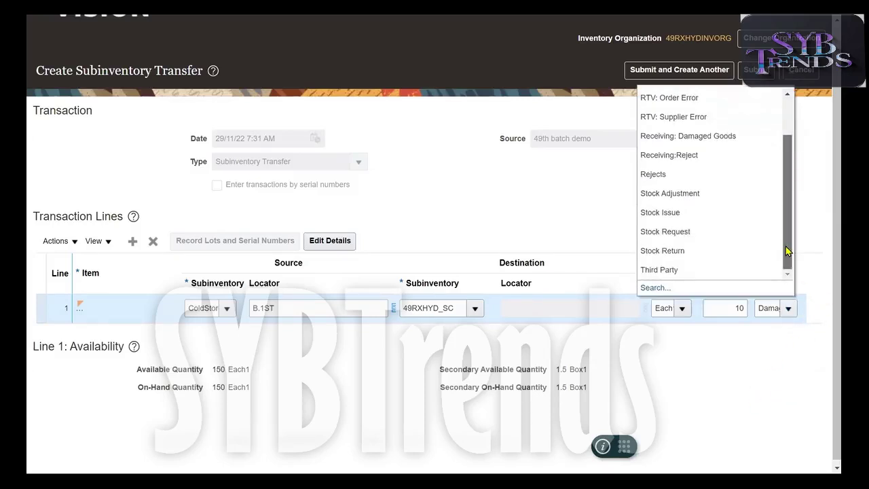
pyautogui.click(598, 215)
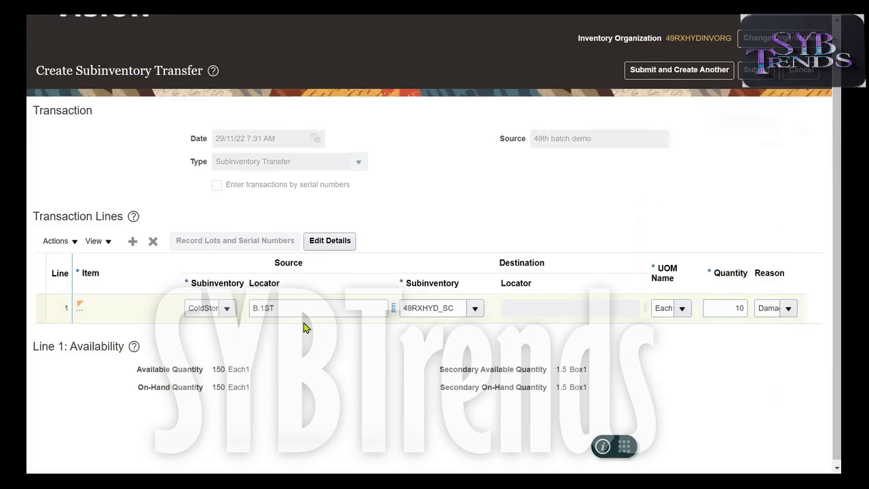
# - Compare the source and destination subinventory columns of line 1
pyautogui.doubleClick(199, 308)
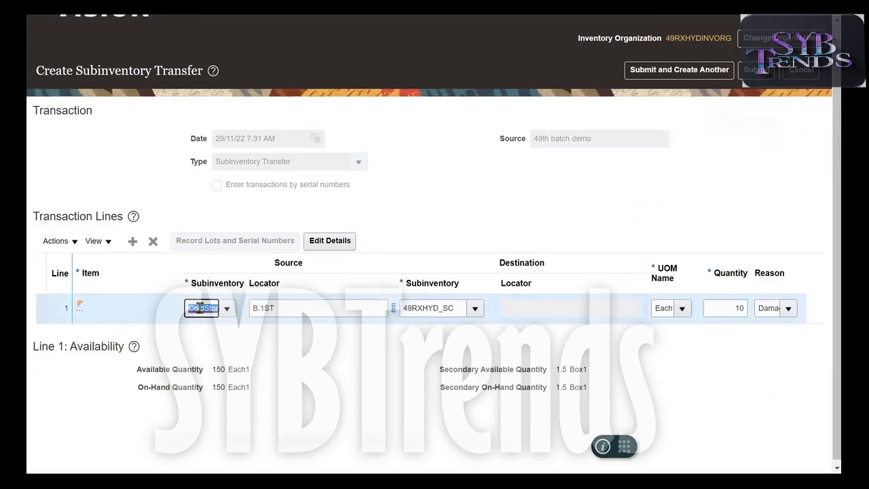
pyautogui.doubleClick(448, 305)
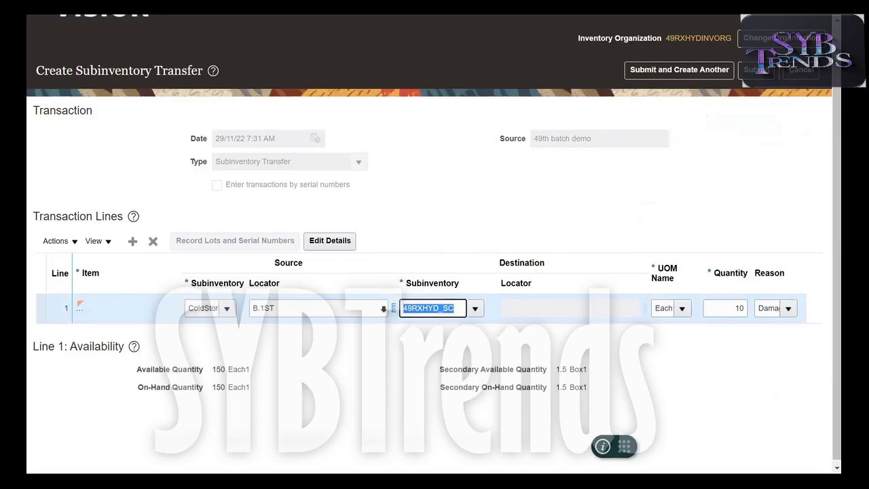
pyautogui.click(196, 275)
pyautogui.click(443, 268)
pyautogui.click(220, 268)
pyautogui.click(429, 271)
pyautogui.click(222, 268)
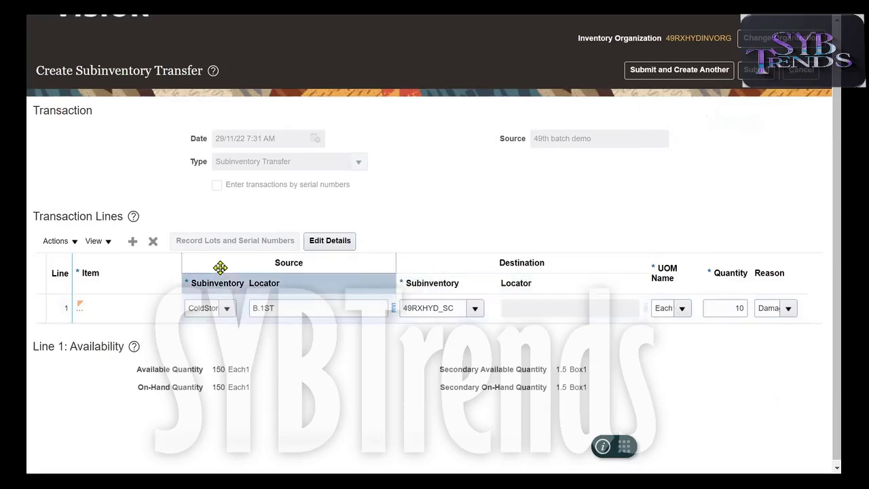
pyautogui.click(440, 275)
pyautogui.click(212, 265)
pyautogui.click(509, 270)
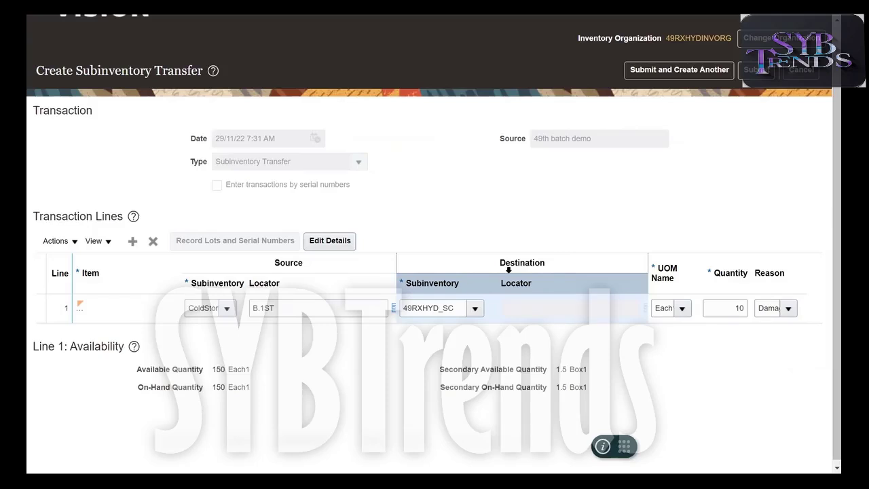
pyautogui.click(286, 262)
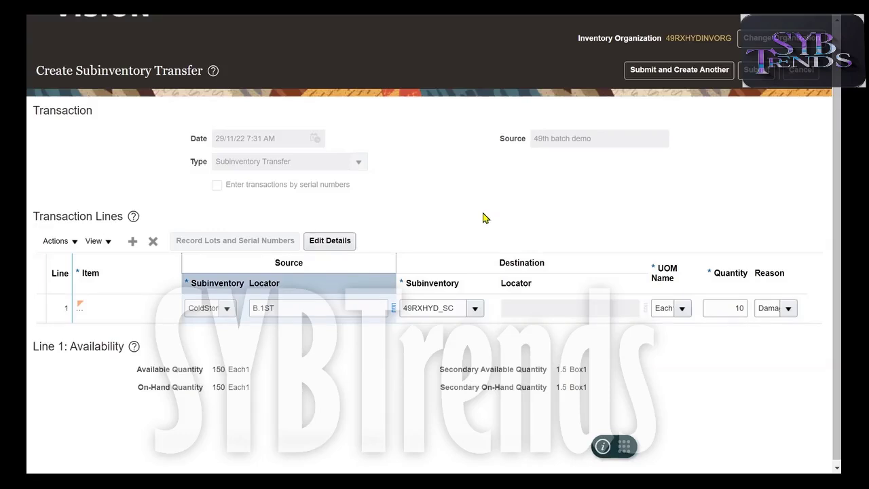
# - Widen the Item column to show the full item name and review line 1's source, destination and quantity
pyautogui.moveTo(182, 263); pyautogui.dragTo(195, 265)
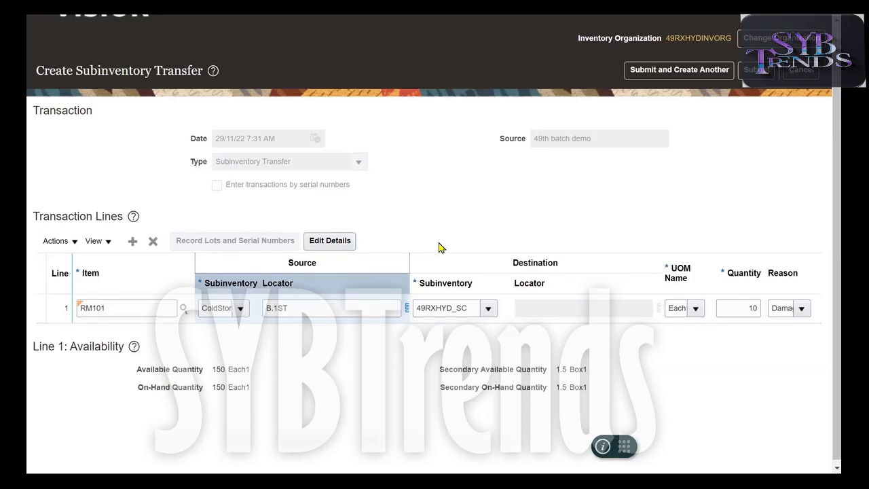
pyautogui.click(732, 307)
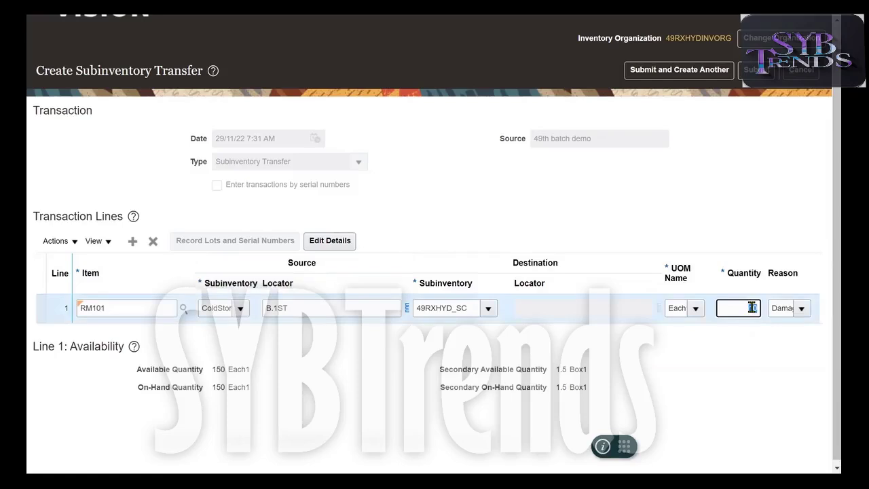
pyautogui.click(211, 308)
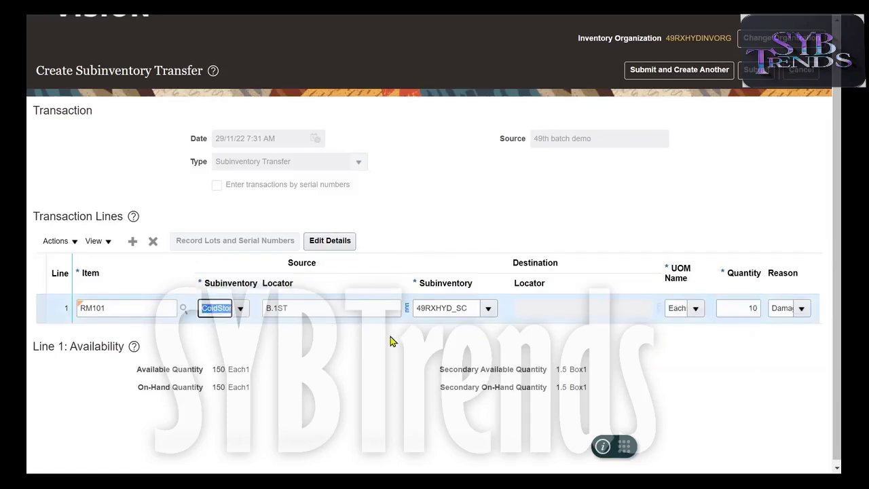
pyautogui.click(464, 308)
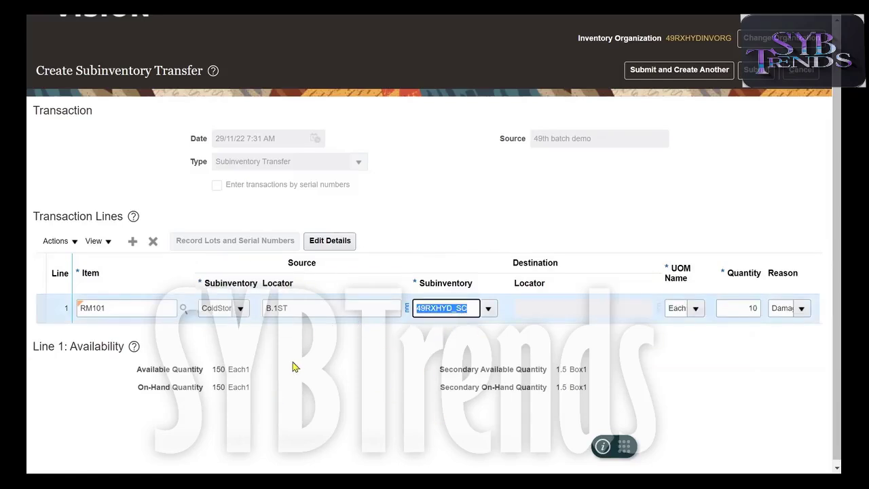
pyautogui.click(293, 361)
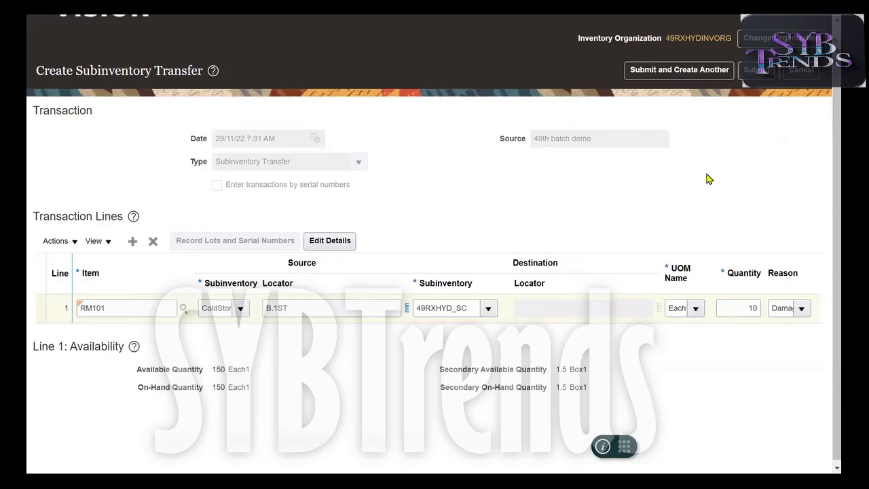
pyautogui.click(215, 306)
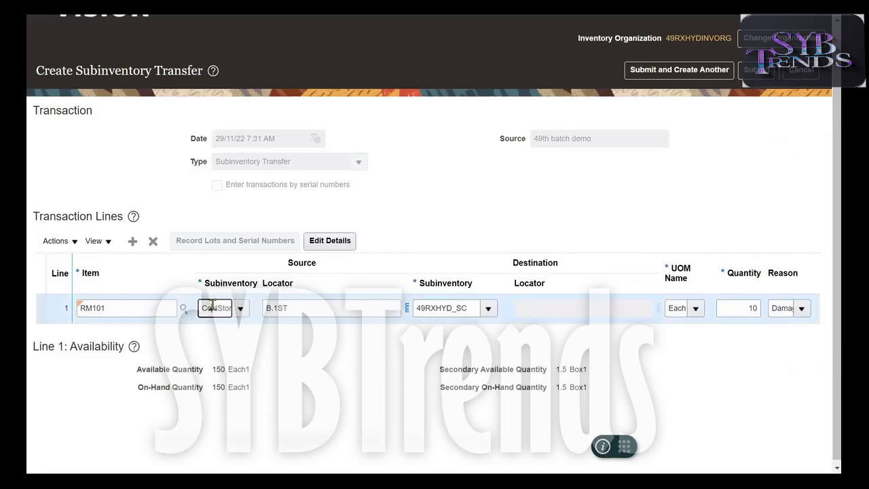
pyautogui.click(462, 308)
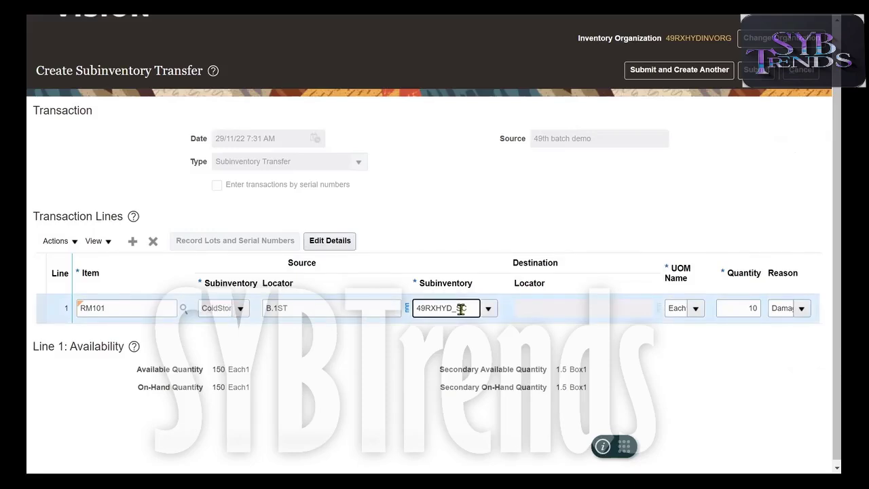
pyautogui.click(747, 308)
pyautogui.click(751, 196)
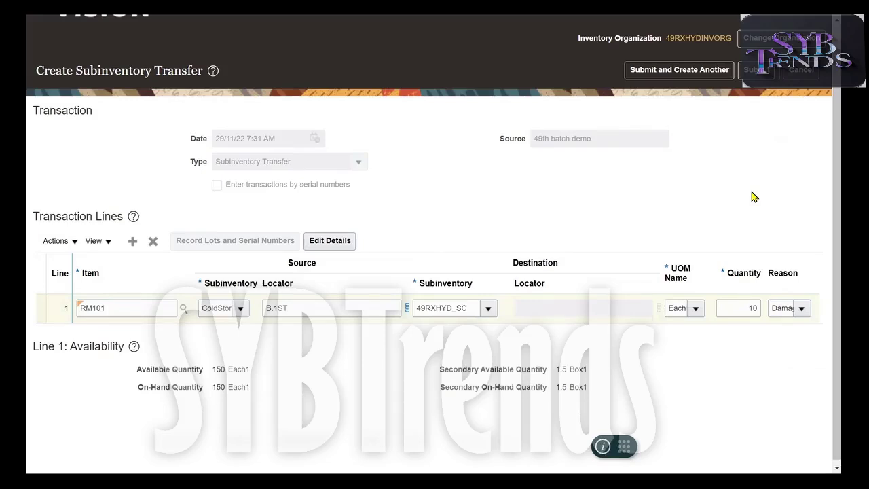
# - Check line 1's available quantity, submit the subinventory transfer and acknowledge its confirmation
pyautogui.doubleClick(216, 367)
pyautogui.click(466, 183)
pyautogui.doubleClick(219, 369)
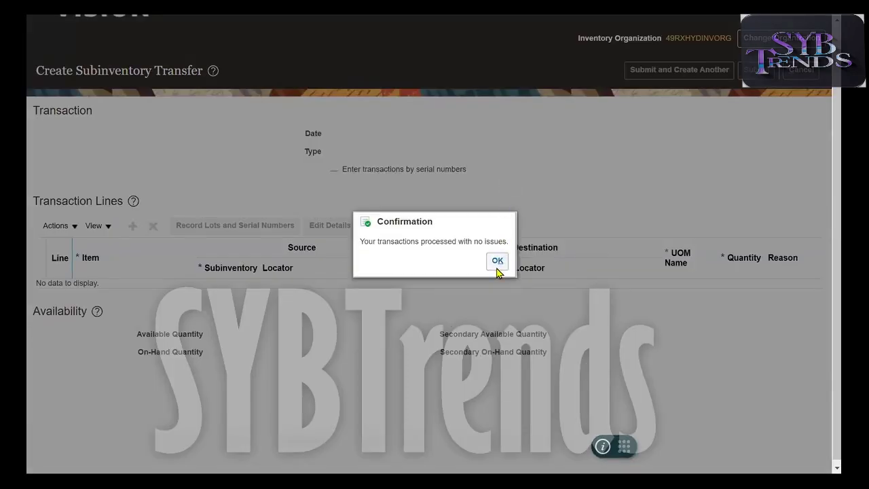
pyautogui.click(497, 263)
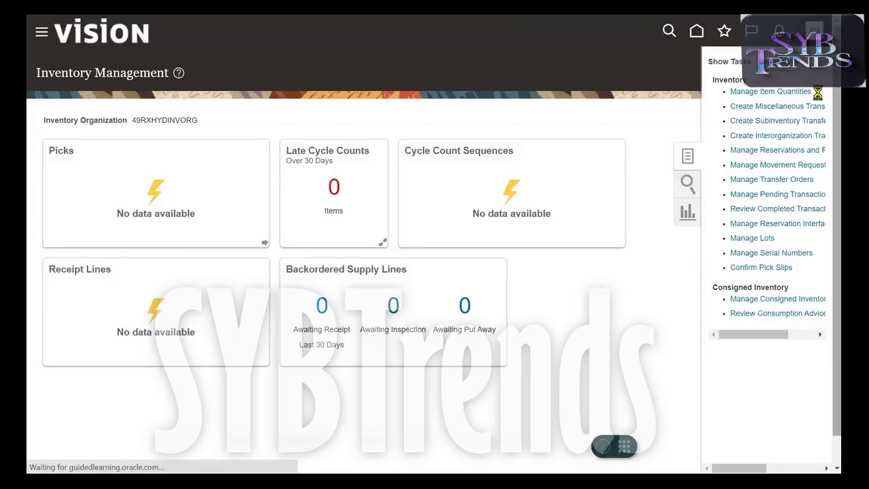
# - Open Manage Item Quantities and search the on-hand quantities of item RM101 in organization 49RXHYDINVORG
pyautogui.click(814, 92)
pyautogui.click(201, 174)
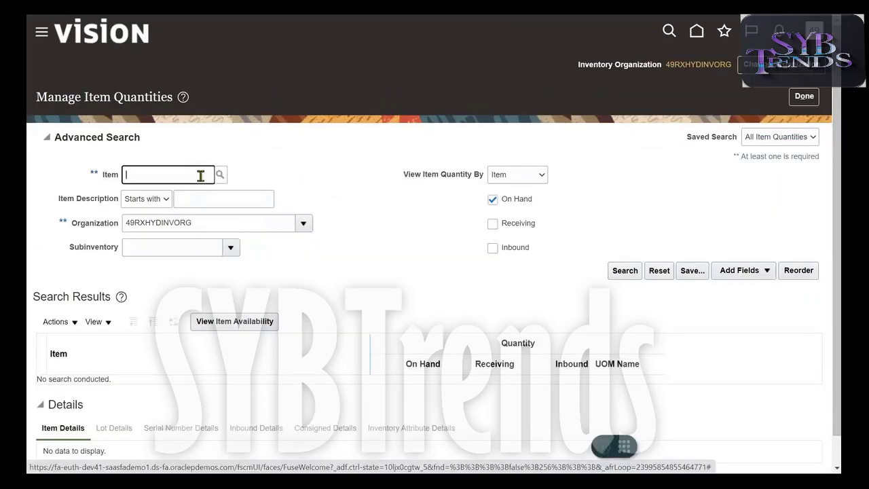
pyautogui.write('RM101')
pyautogui.press('Tab')
pyautogui.write('2nd Item')
pyautogui.click(638, 271)
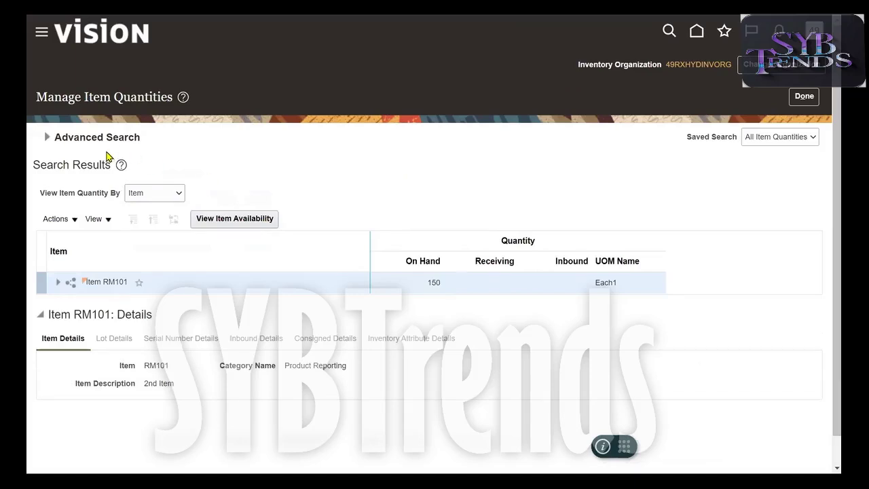
# - Expand item RM101 down to its subinventories and examine the on-hand quantities in ColdStore and 49RXHYD_SC
pyautogui.click(59, 284)
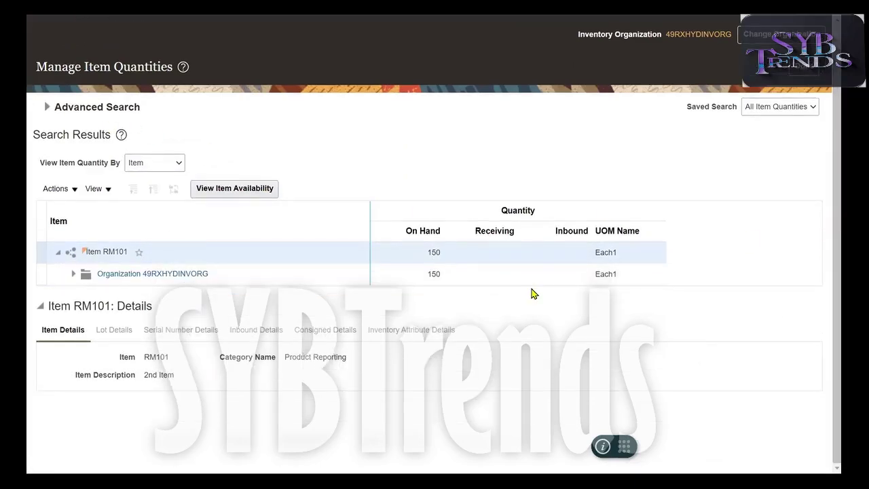
pyautogui.click(74, 275)
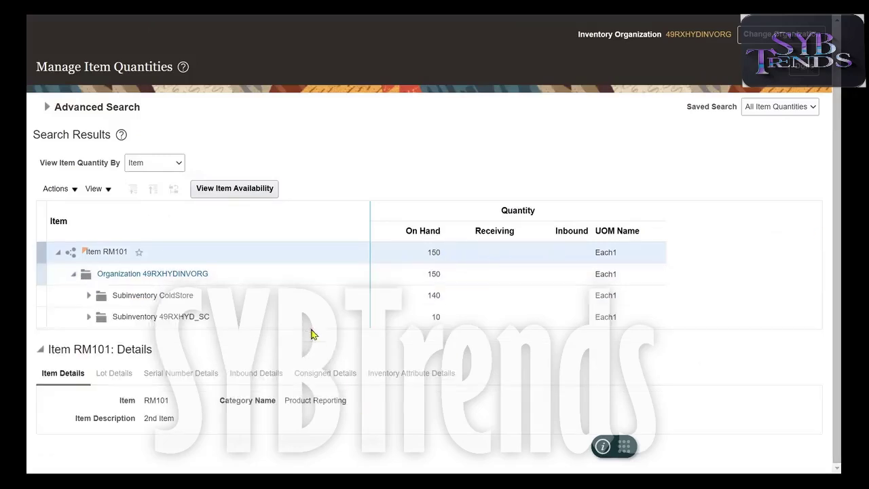
pyautogui.click(234, 297)
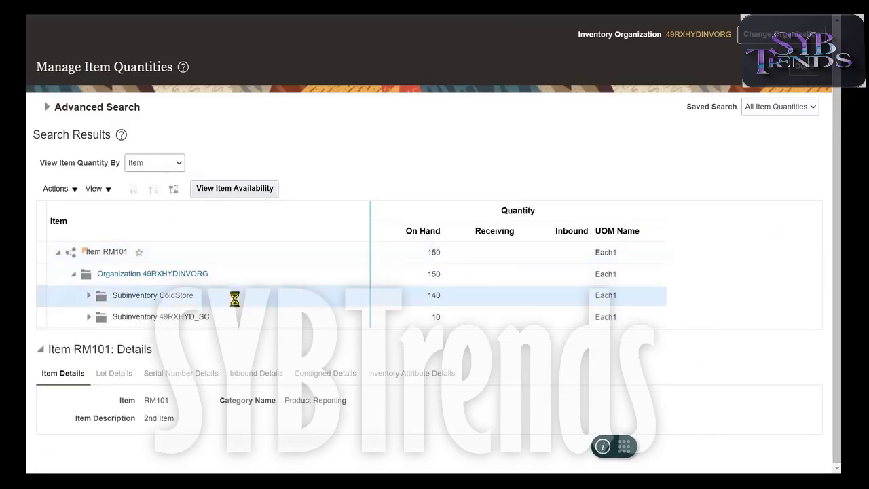
pyautogui.tripleClick(183, 299)
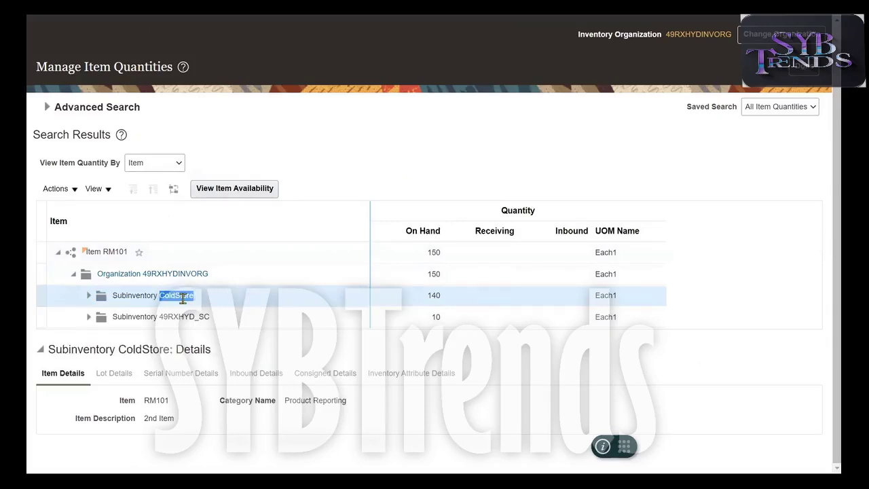
pyautogui.doubleClick(436, 297)
pyautogui.click(215, 319)
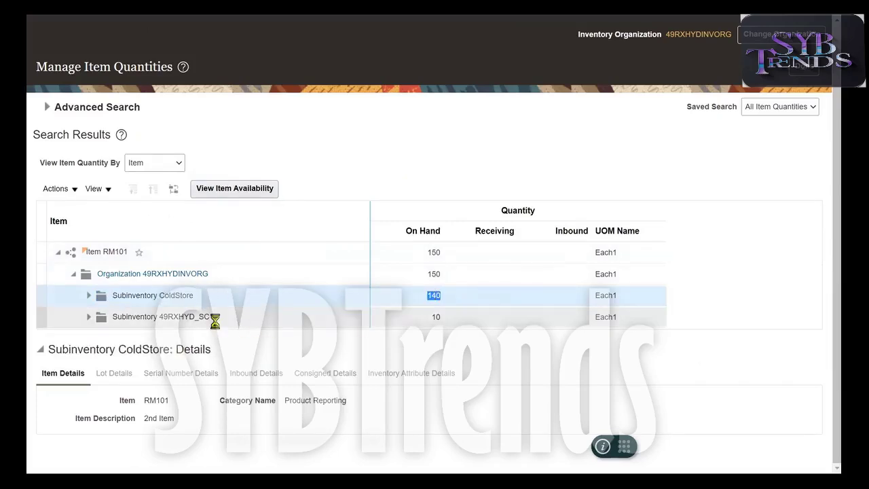
pyautogui.doubleClick(445, 324)
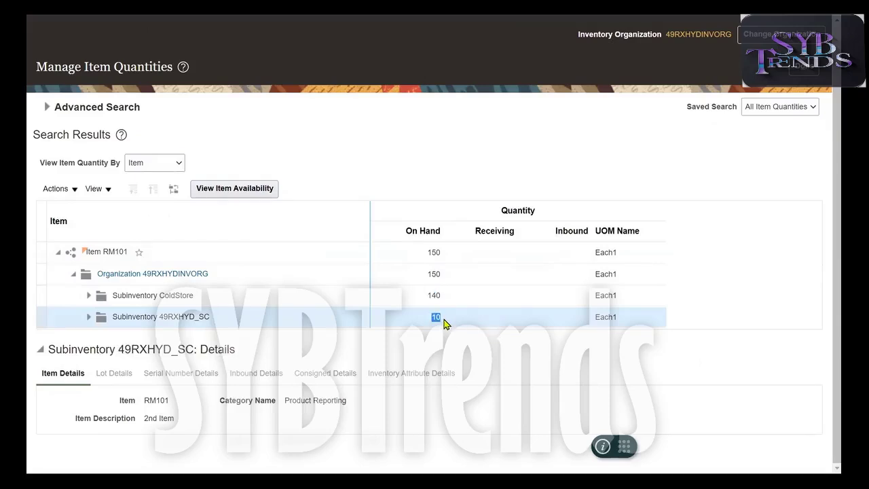
pyautogui.moveTo(190, 317); pyautogui.dragTo(216, 318)
pyautogui.click(510, 362)
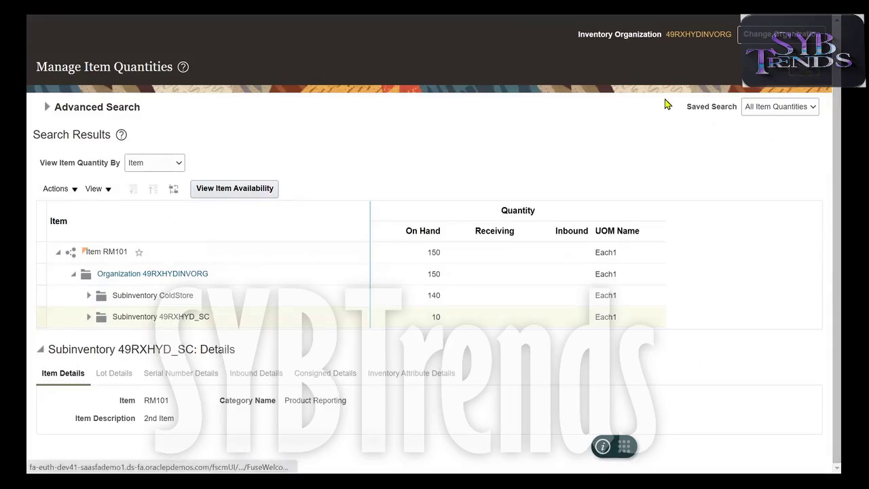
pyautogui.press('F11')
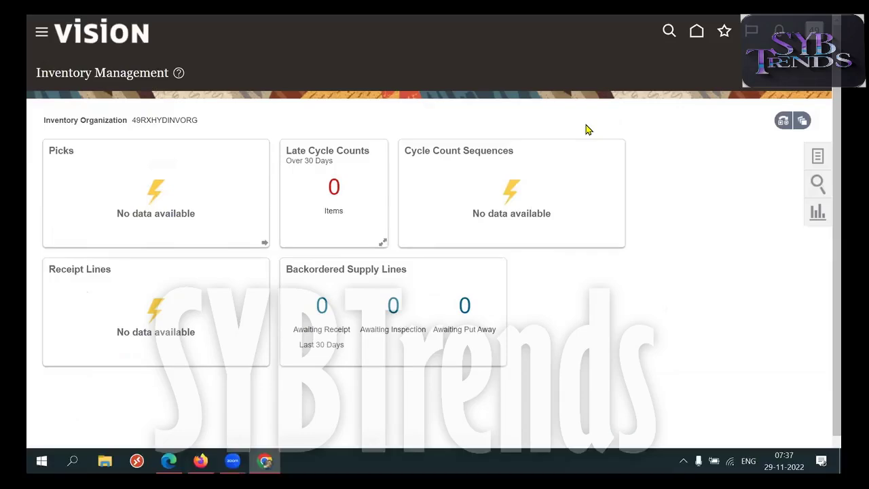
pyautogui.click(349, 25)
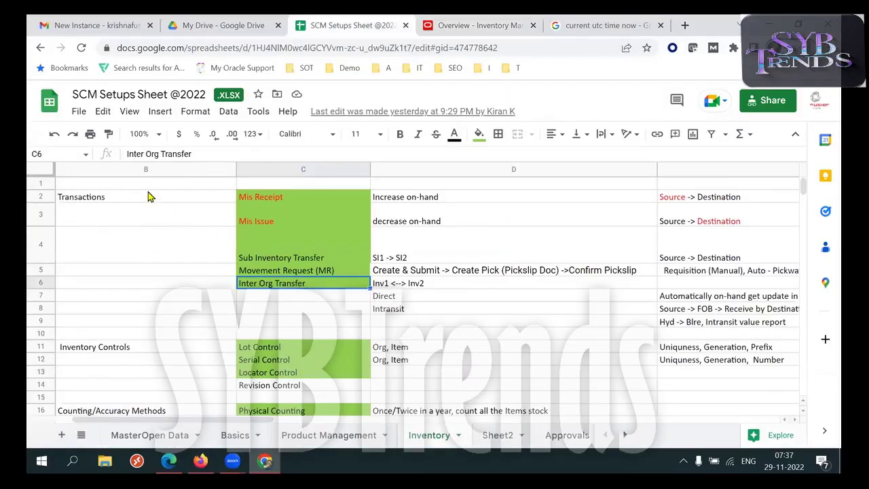
# - Review the Mis Receipt and Mis Issue rows in the Inventory sheet, including their on-hand effects and source and destination notes
pyautogui.click(261, 202)
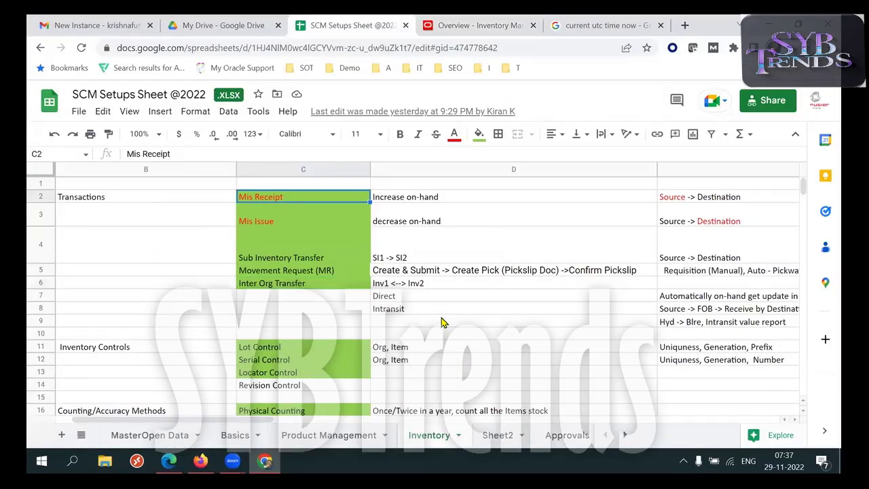
pyautogui.hotkey('shift', 'Down')
pyautogui.hotkey('shift', 'Down')
pyautogui.hotkey('shift', 'Down')
pyautogui.hotkey('shift', 'Up')
pyautogui.hotkey('shift', 'Right')
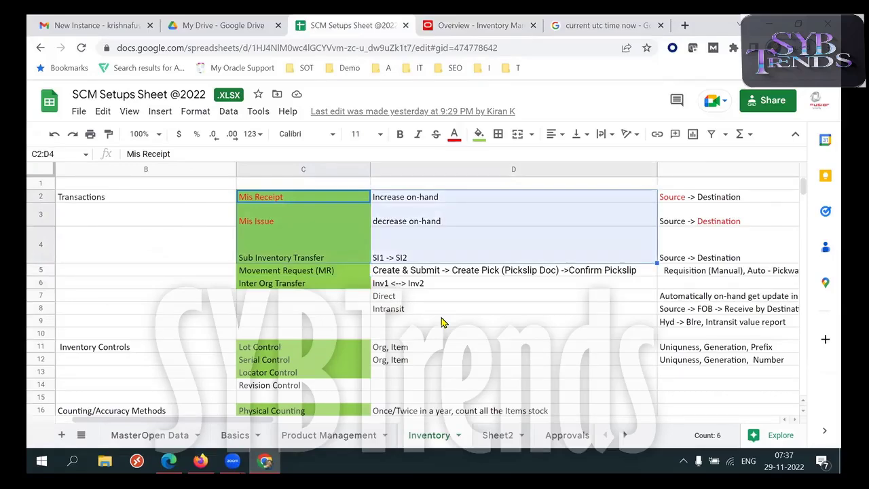
pyautogui.click(313, 204)
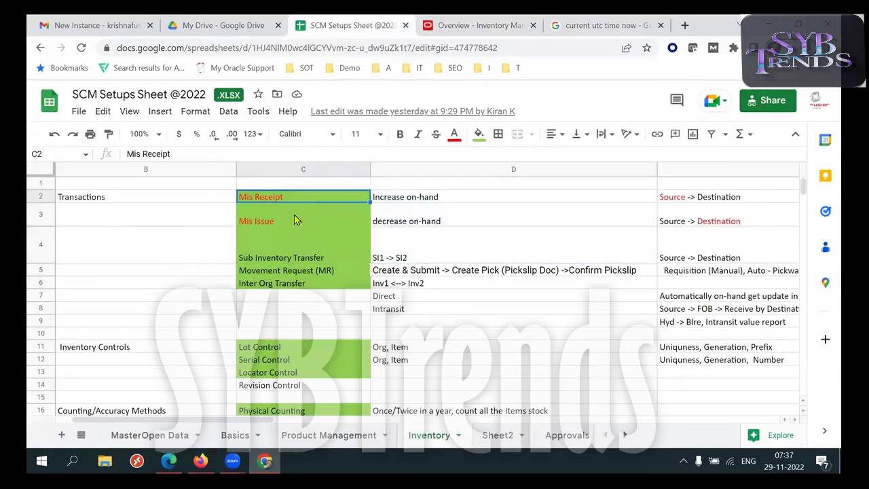
pyautogui.click(290, 220)
pyautogui.click(307, 198)
pyautogui.click(398, 197)
pyautogui.click(289, 222)
pyautogui.click(428, 218)
pyautogui.doubleClick(428, 214)
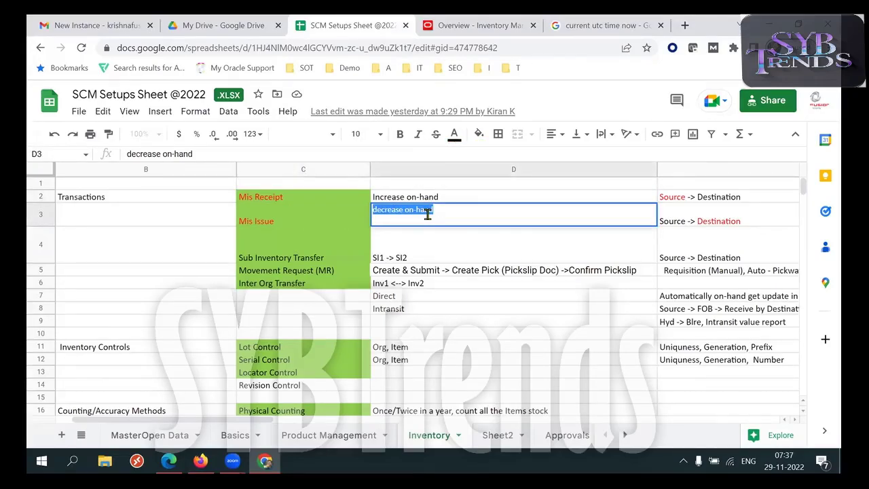
pyautogui.click(740, 202)
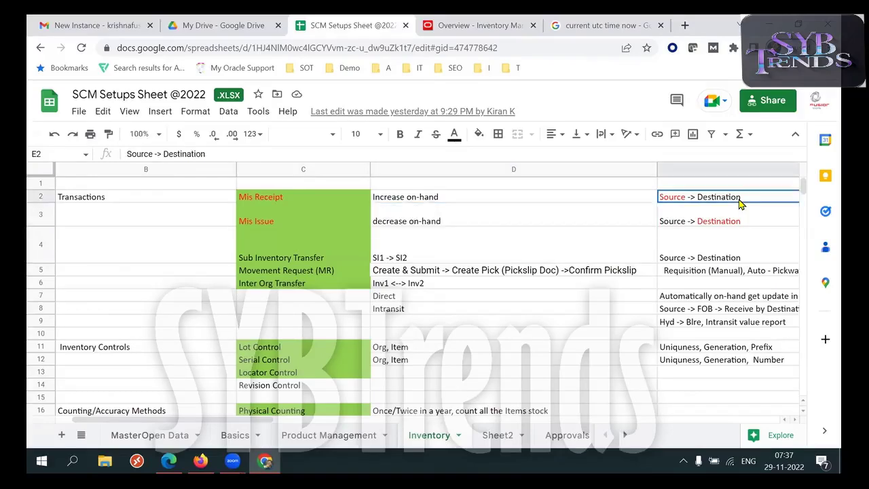
pyautogui.click(731, 221)
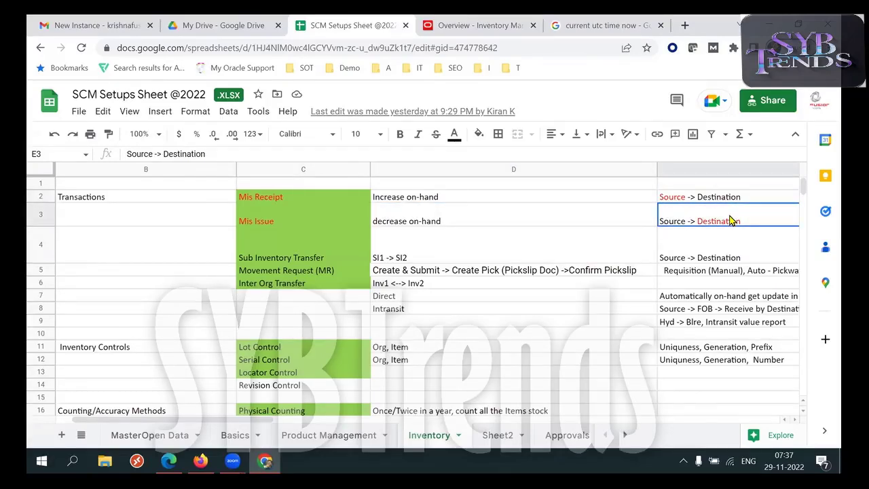
# - Compare the Sub Inventory Transfer row with the Movement Request (MR) row in the Inventory sheet
pyautogui.click(325, 260)
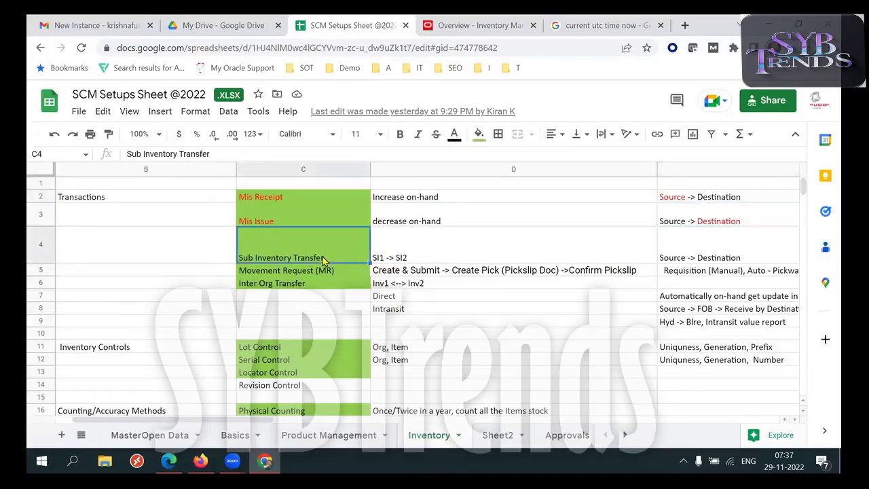
pyautogui.click(412, 260)
pyautogui.doubleClick(412, 260)
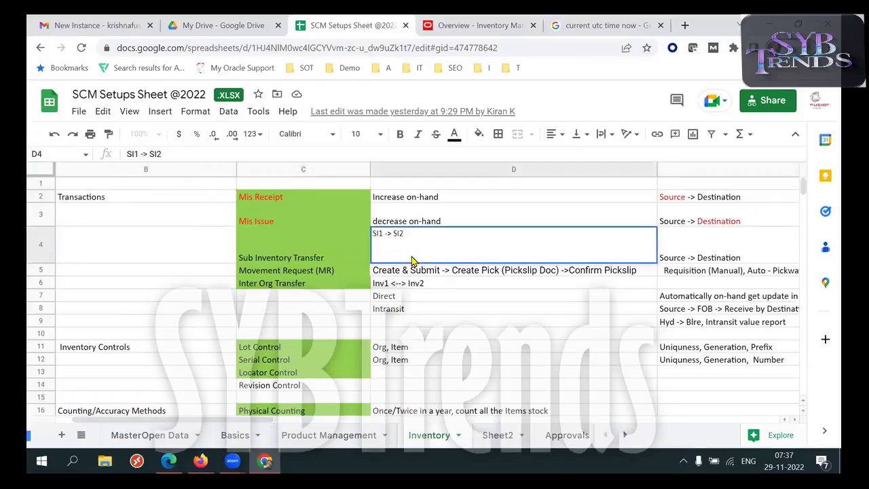
pyautogui.click(714, 257)
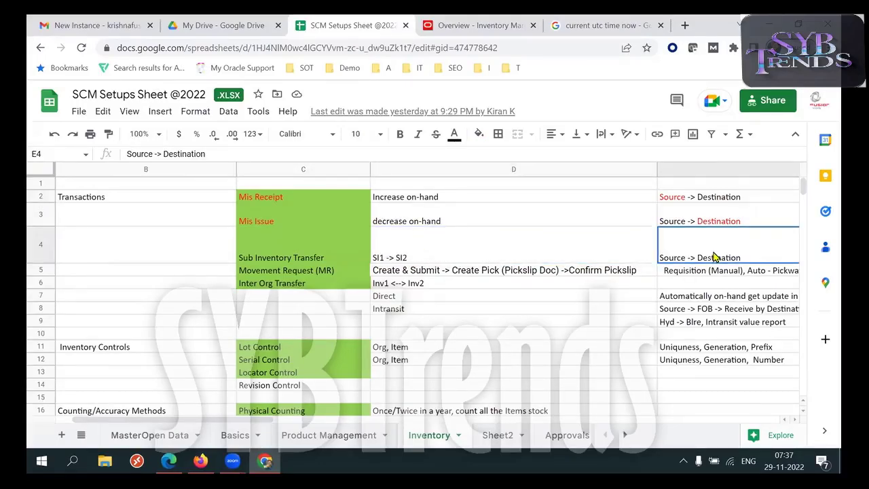
pyautogui.click(285, 256)
pyautogui.click(323, 271)
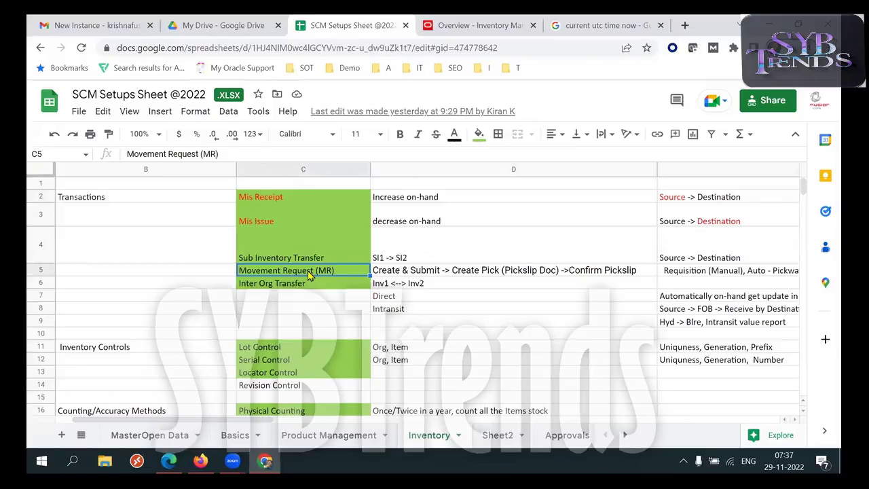
pyautogui.press('Right')
pyautogui.click(323, 271)
pyautogui.click(322, 258)
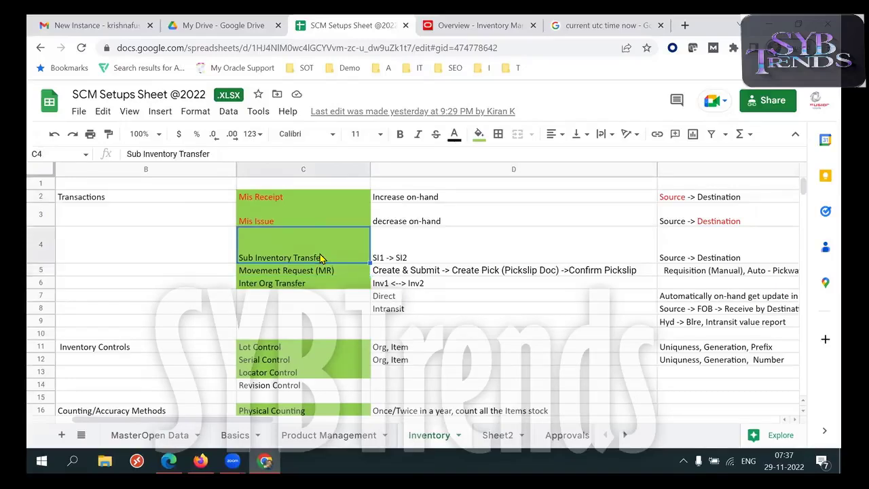
pyautogui.click(335, 269)
pyautogui.click(335, 259)
pyautogui.click(322, 274)
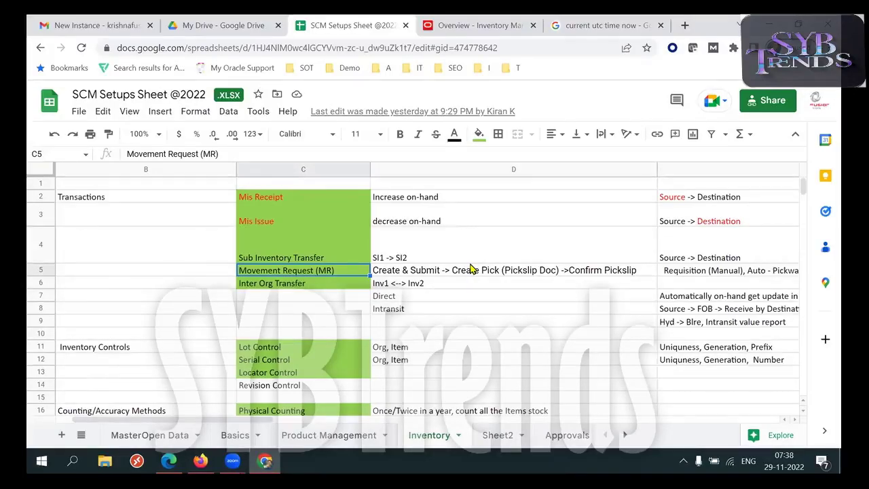
# - Examine the Movement Request process stages in cell D5: Create & Submit, Create Pick (Pickslip Doc) and Confirm Pickslip
pyautogui.click(455, 274)
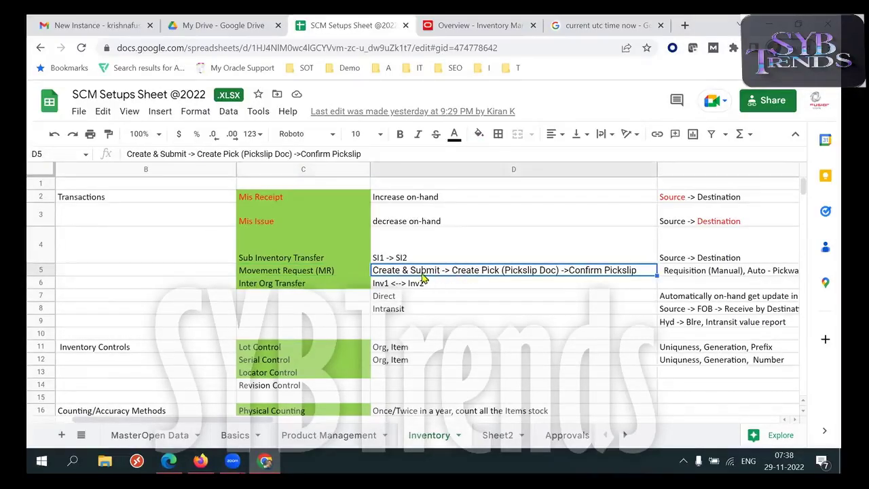
pyautogui.moveTo(369, 154); pyautogui.dragTo(128, 155)
pyautogui.moveTo(187, 154); pyautogui.dragTo(127, 156)
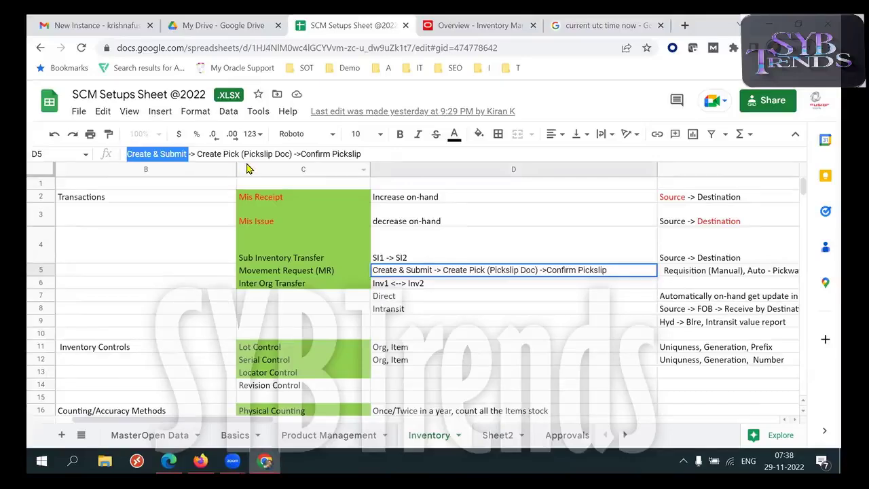
pyautogui.moveTo(197, 154); pyautogui.dragTo(292, 168)
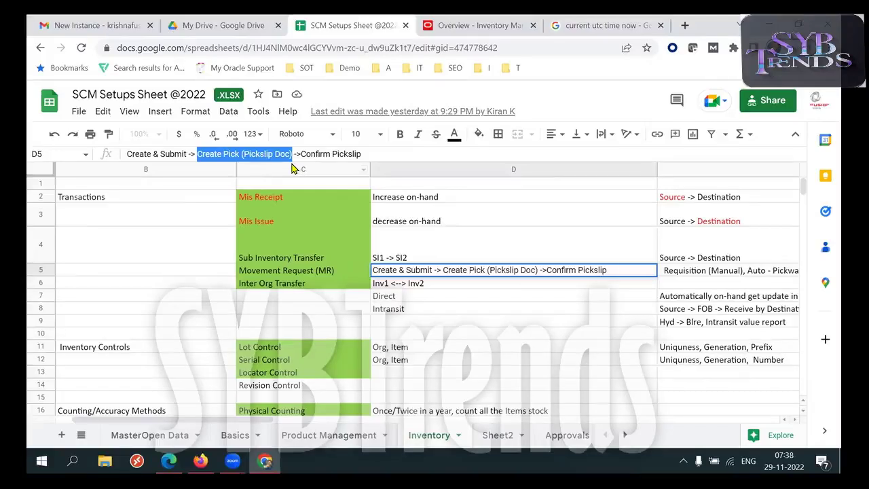
pyautogui.moveTo(315, 154); pyautogui.dragTo(365, 154)
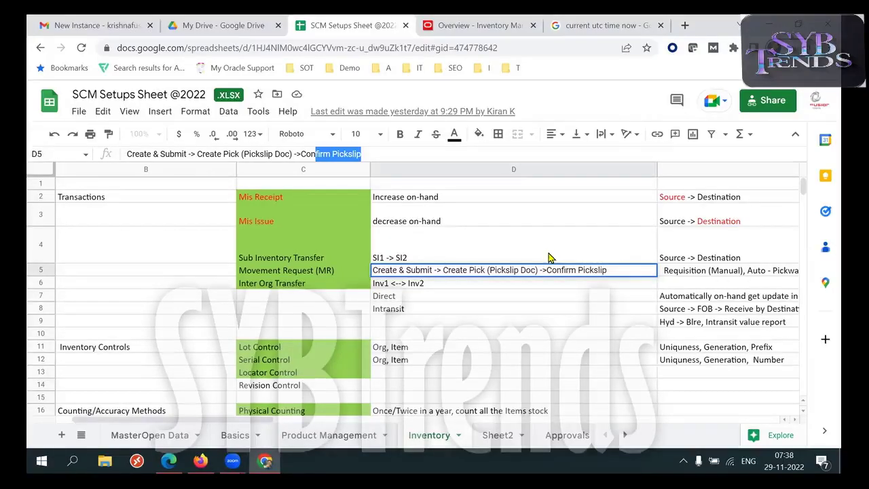
pyautogui.click(347, 275)
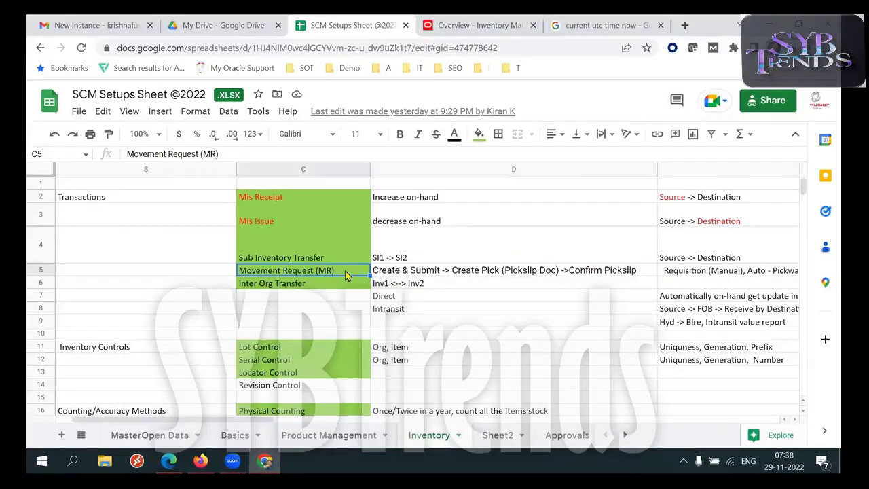
# - Close the "current utc time now" search page and return to the Oracle Inventory Management overview
pyautogui.click(201, 461)
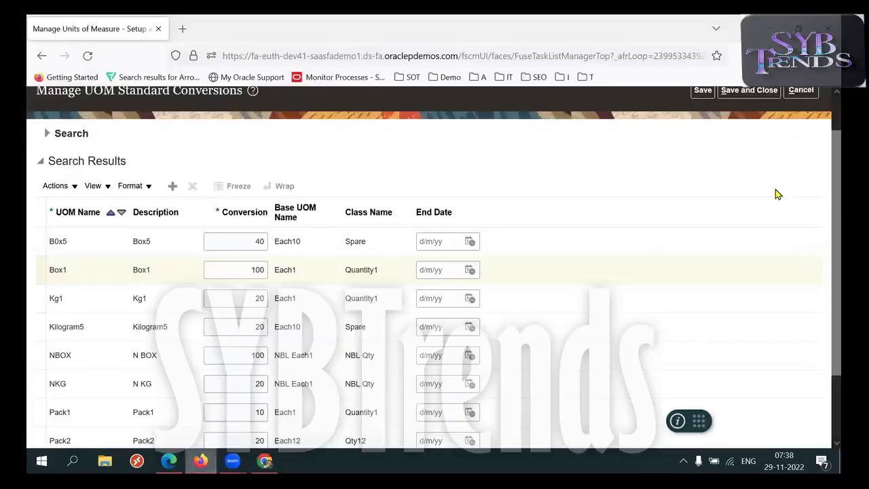
pyautogui.click(265, 461)
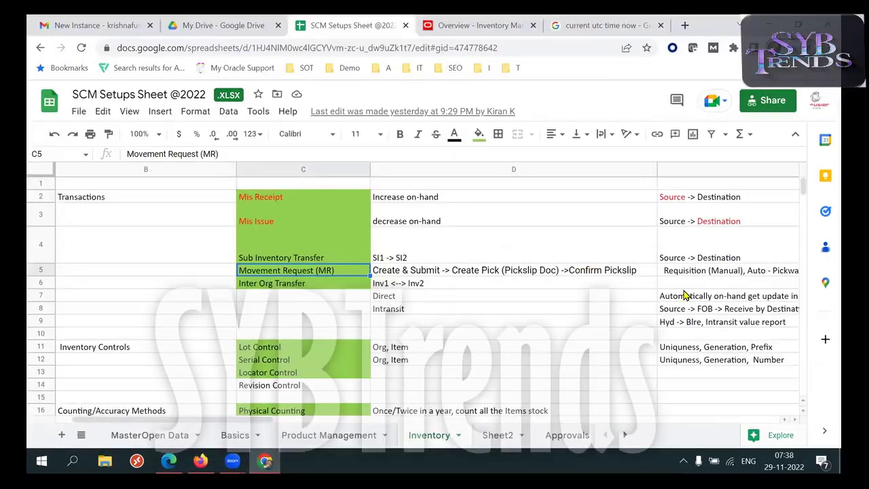
pyautogui.hotkey('ctrl', 'Tab')
pyautogui.hotkey('ctrl', 'Tab')
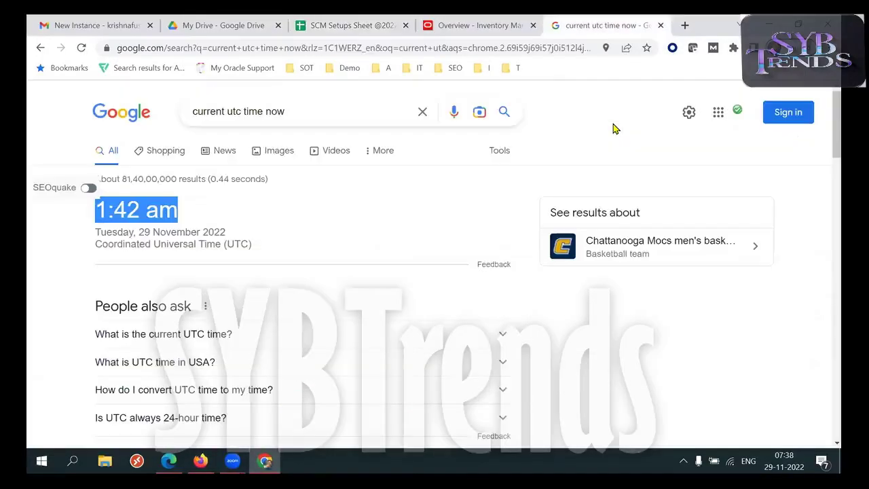
pyautogui.hotkey('ctrl', 'w')
# - Open Manage Movement Requests from the Inventory tasks, start a new movement request and show the page in full screen
pyautogui.click(817, 223)
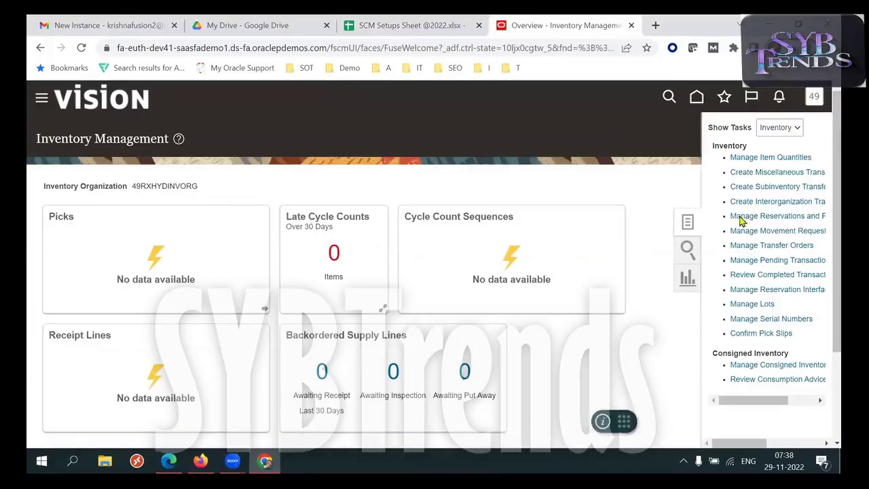
pyautogui.click(804, 231)
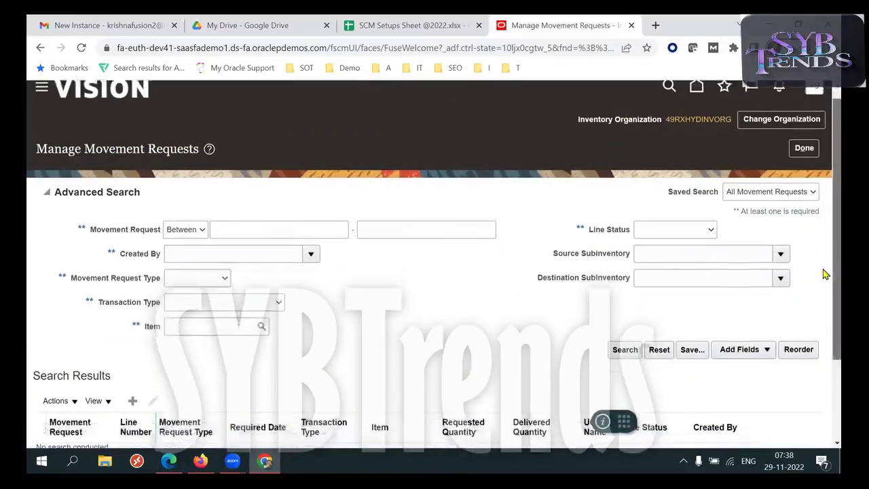
pyautogui.scroll(-2, 493, 292)
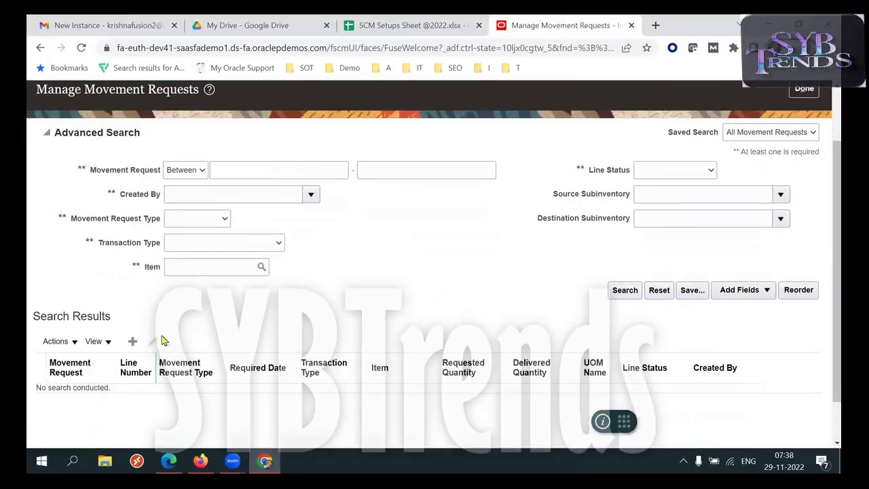
pyautogui.click(134, 341)
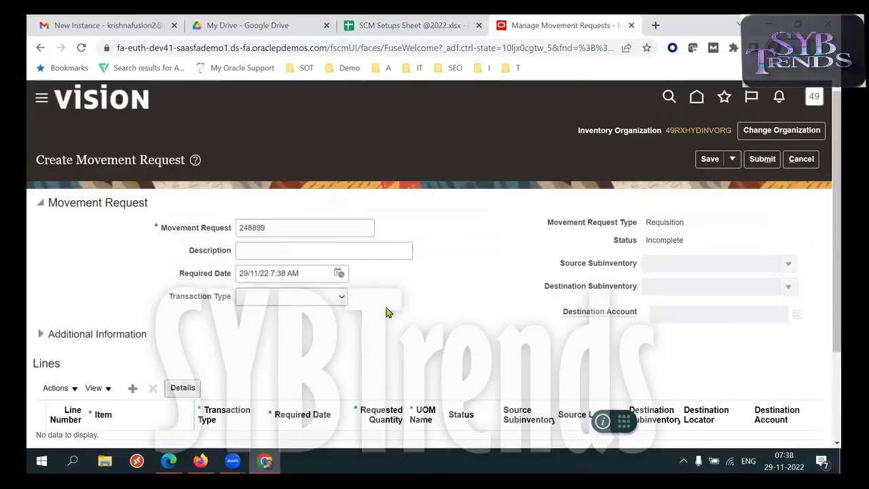
pyautogui.press('F11')
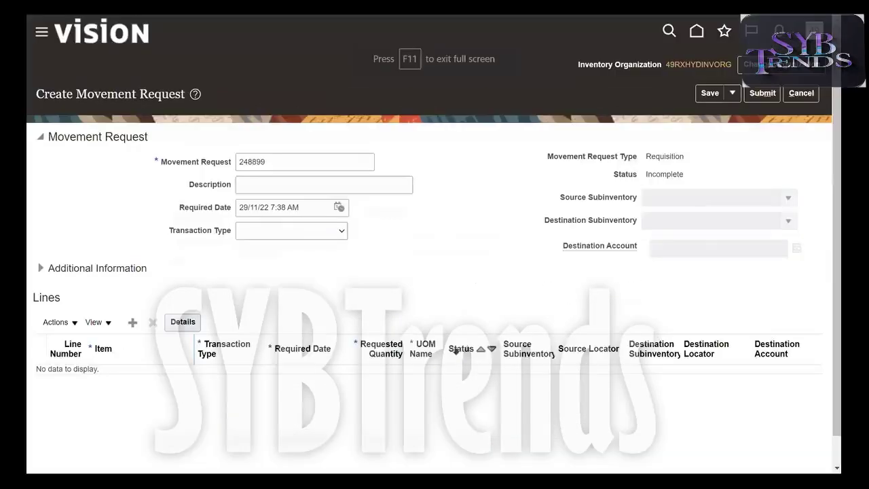
# - Examine the prefilled Movement Request number on the Create Movement Request page
pyautogui.doubleClick(286, 165)
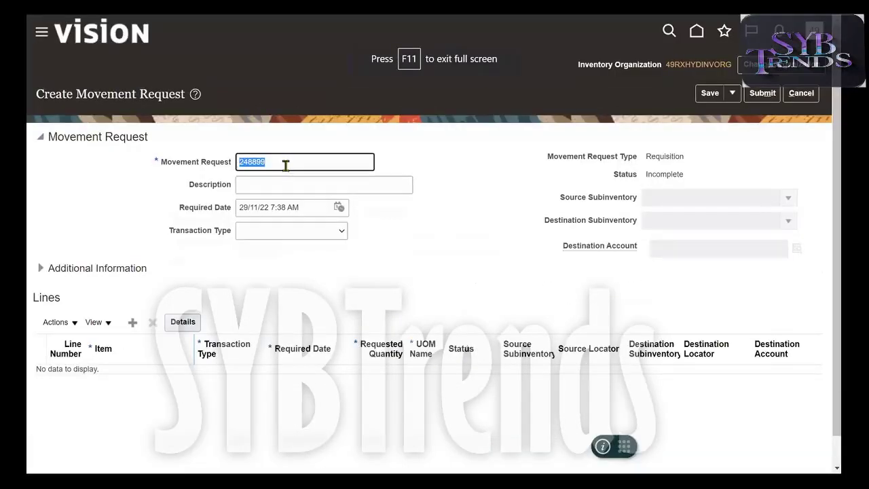
pyautogui.click(541, 318)
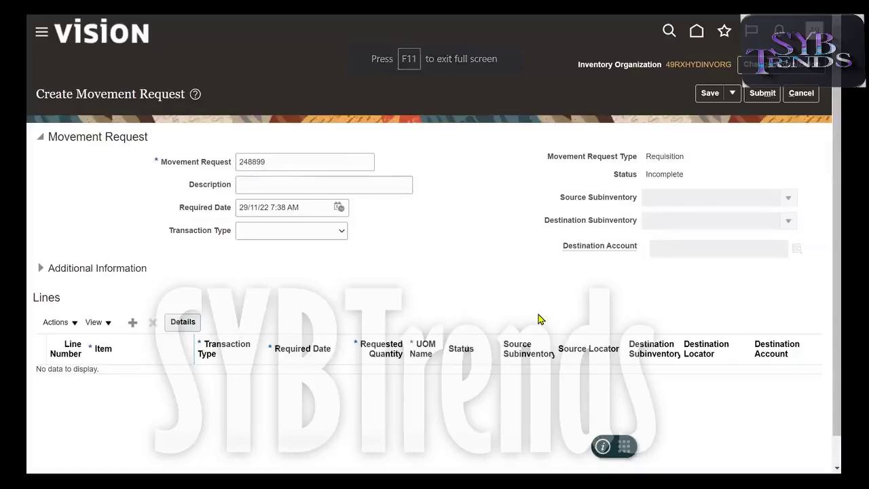
pyautogui.doubleClick(331, 168)
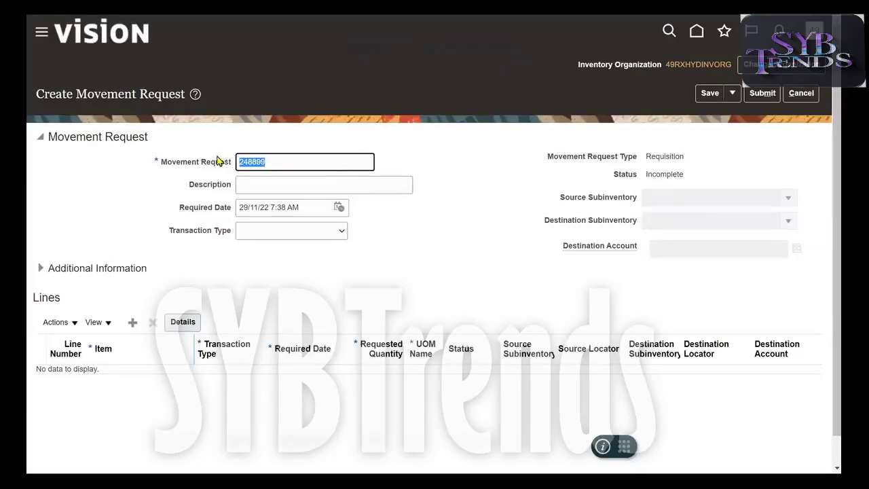
pyautogui.click(181, 162)
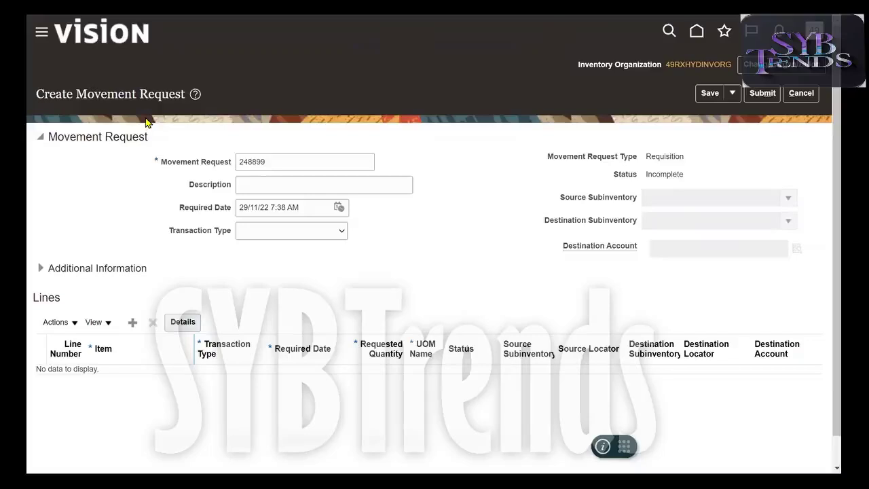
pyautogui.moveTo(77, 94); pyautogui.dragTo(86, 94)
pyautogui.moveTo(141, 95); pyautogui.dragTo(153, 95)
pyautogui.doubleClick(289, 162)
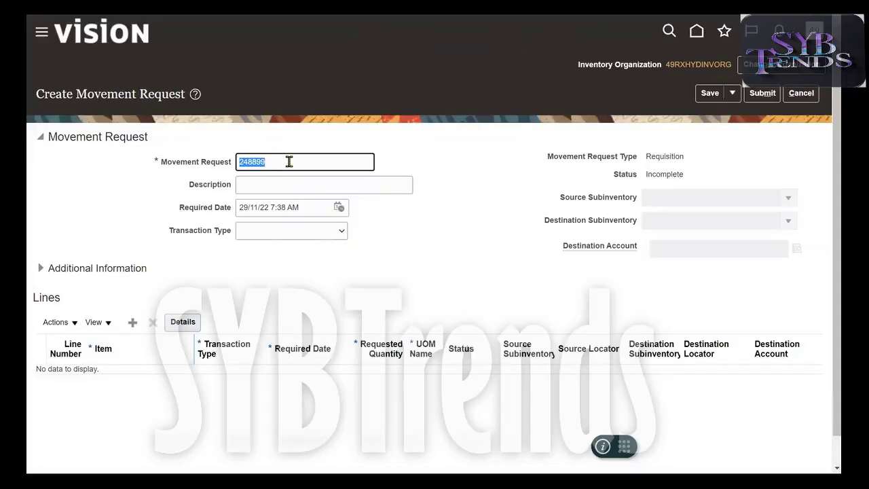
pyautogui.doubleClick(289, 162)
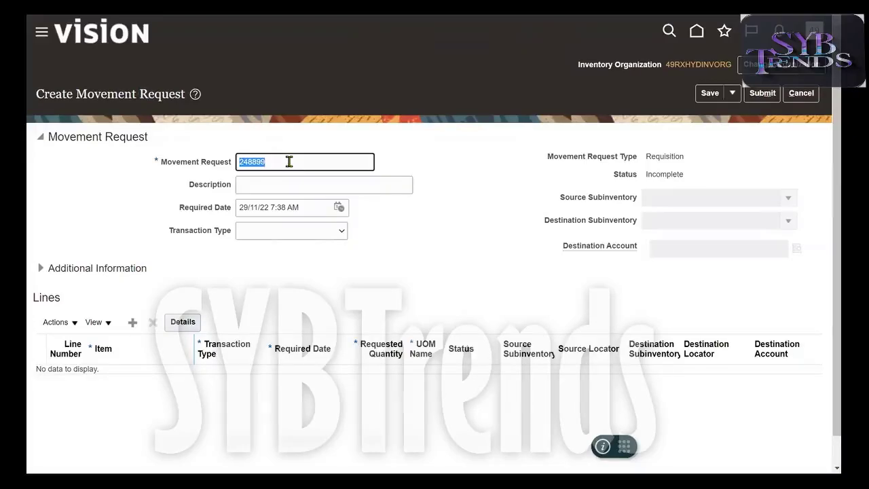
pyautogui.click(424, 258)
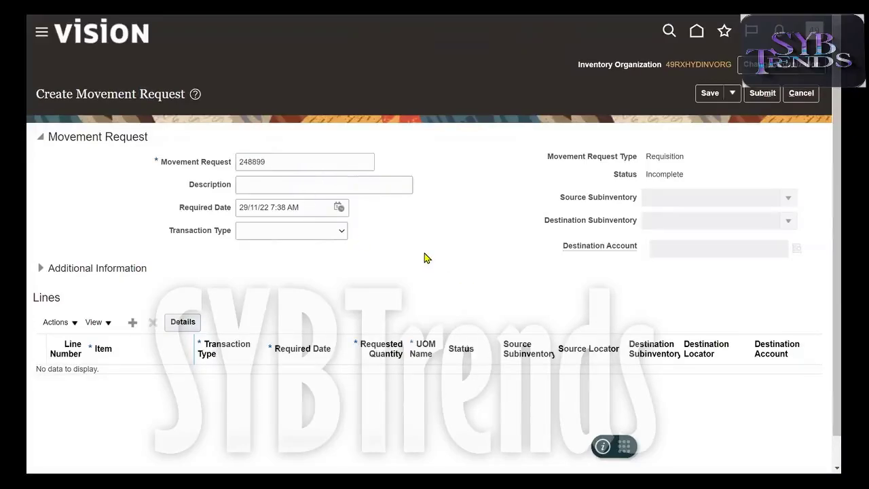
pyautogui.doubleClick(294, 161)
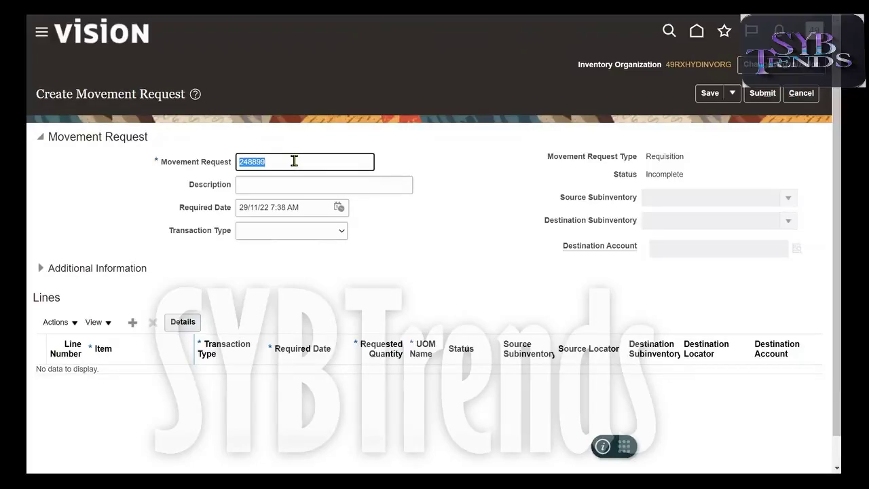
pyautogui.click(415, 225)
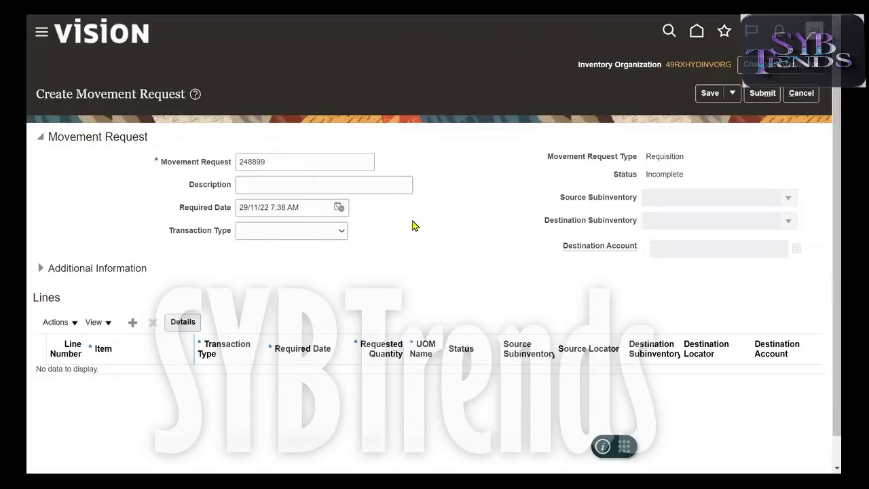
# - Enter the description 49th demo for the movement request and set its transaction type to Movement Request Transfer
pyautogui.click(296, 178)
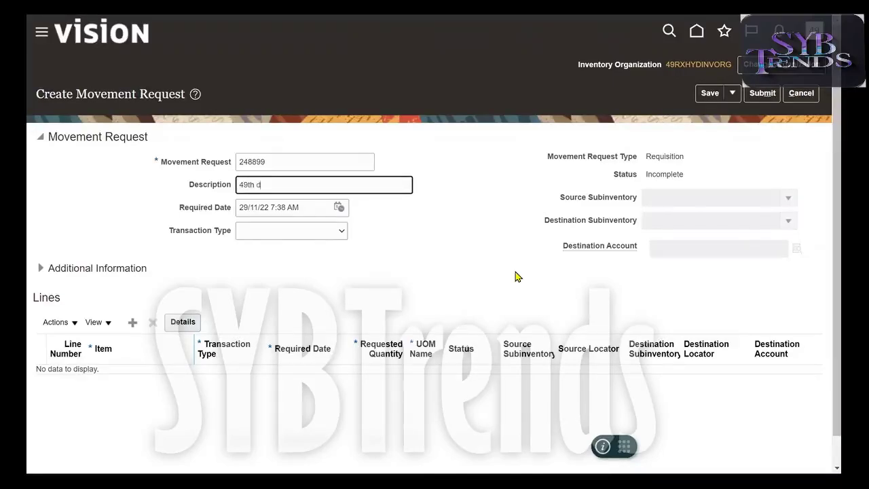
pyautogui.write('49th demo')
pyautogui.press('Tab')
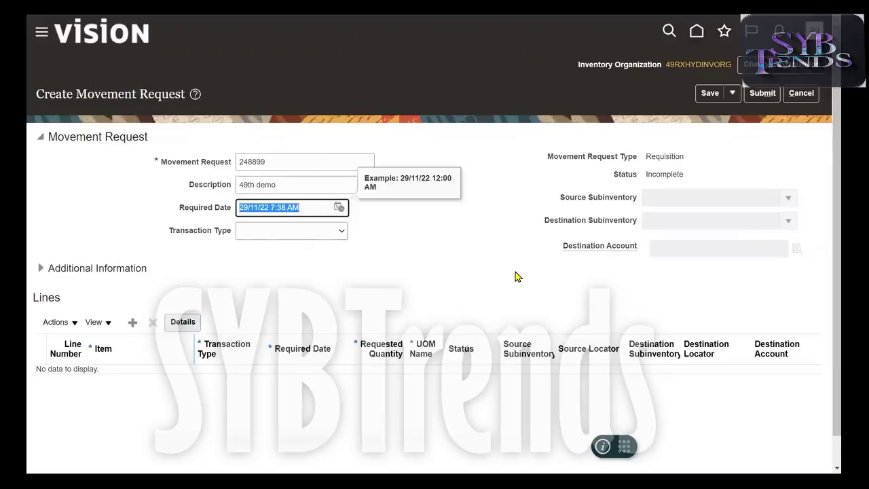
pyautogui.press('Tab')
pyautogui.click(324, 232)
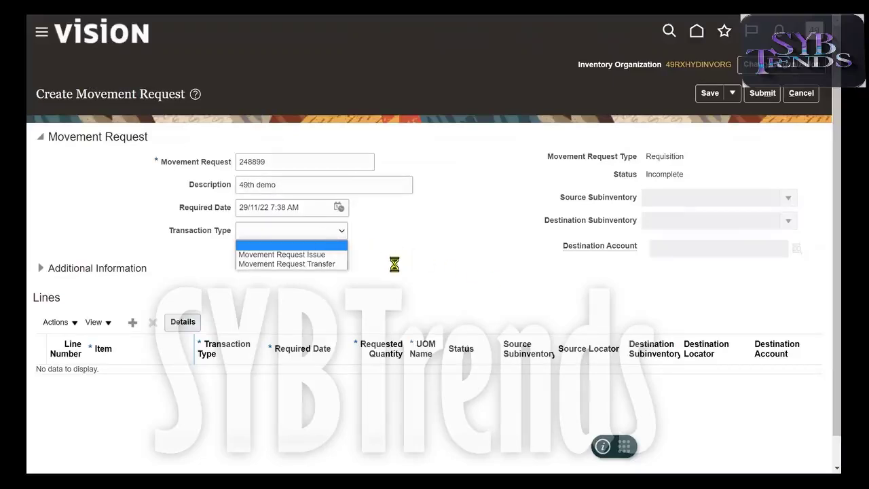
pyautogui.click(328, 267)
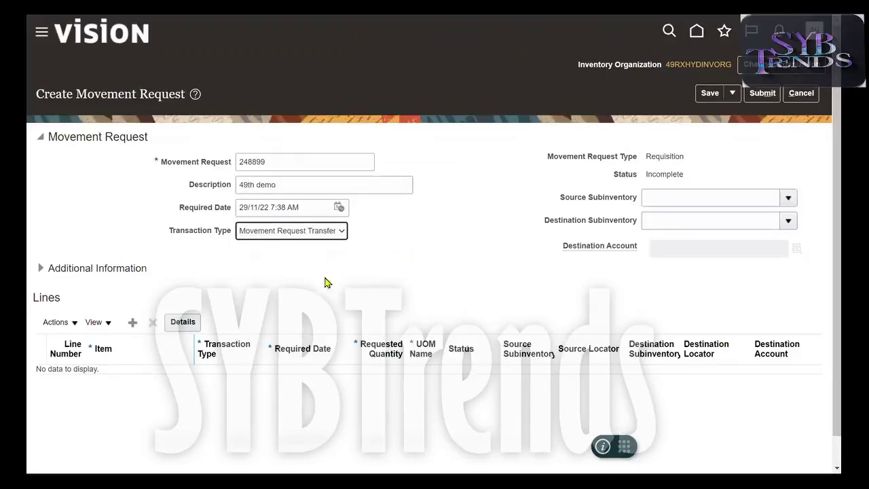
# - Set the request's source subinventory to ColdStore and its destination subinventory to 49RXHYD_RM
pyautogui.click(691, 200)
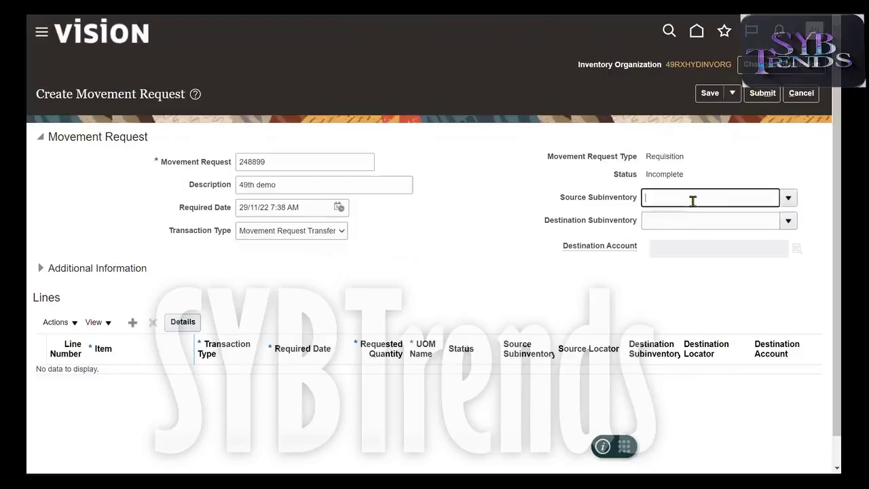
pyautogui.click(788, 197)
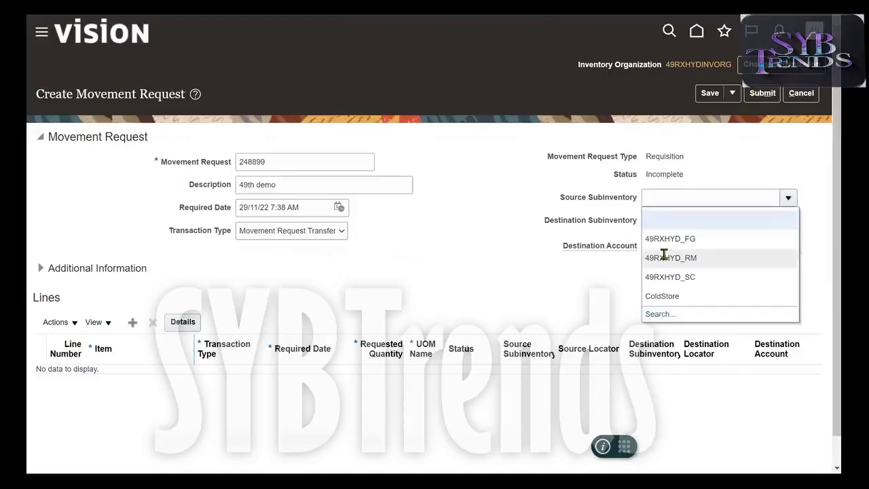
pyautogui.click(735, 297)
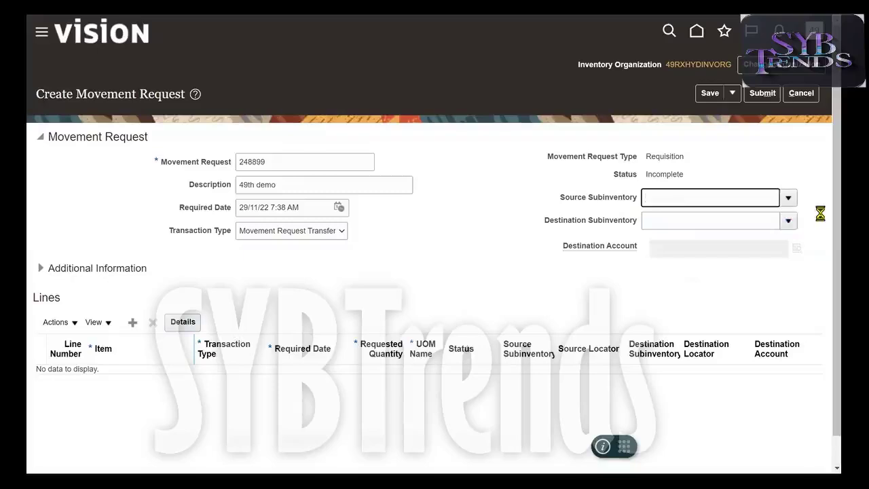
pyautogui.click(788, 220)
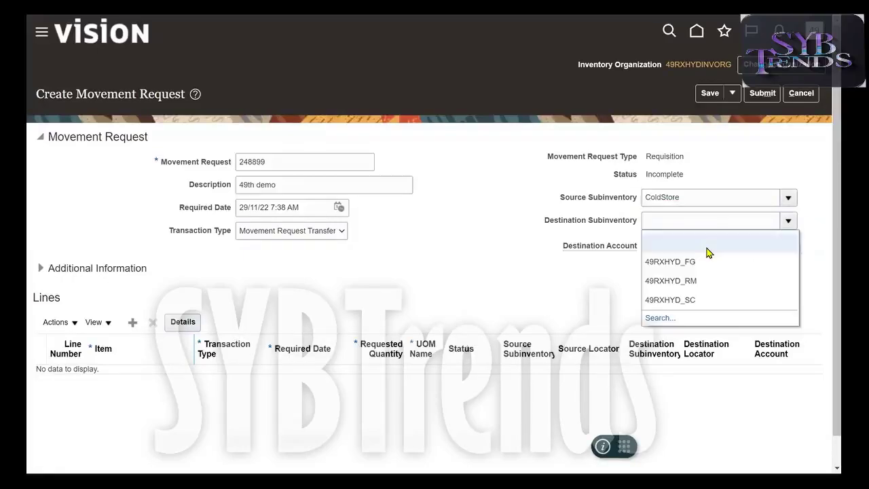
pyautogui.click(686, 281)
pyautogui.doubleClick(730, 218)
pyautogui.click(564, 282)
# - Add a line to the movement request, compare its subinventories with the header, and enter item RM101
pyautogui.click(132, 322)
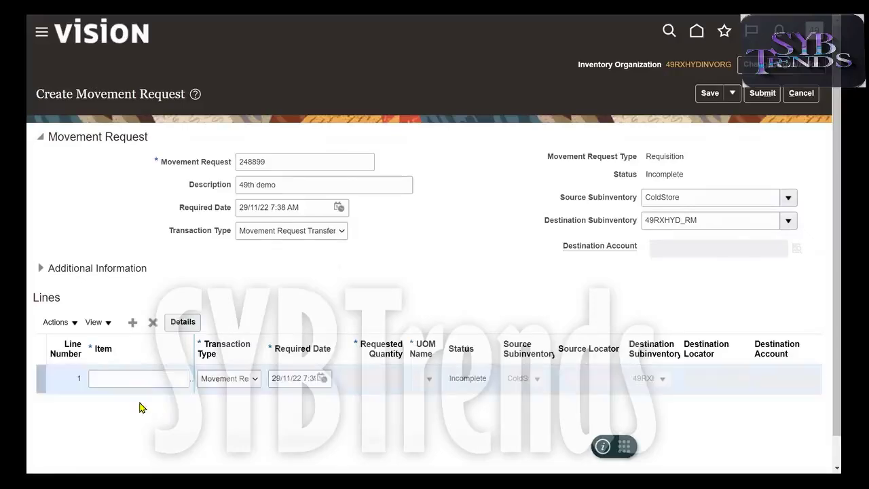
pyautogui.click(125, 378)
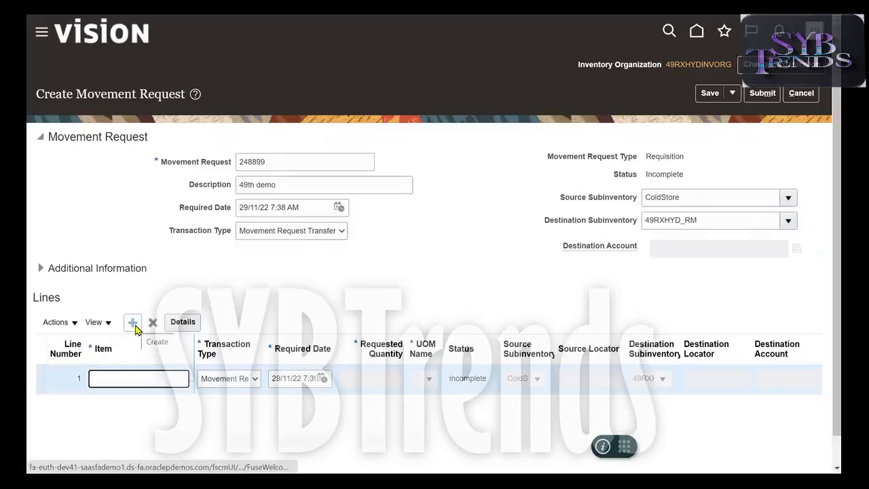
pyautogui.click(525, 344)
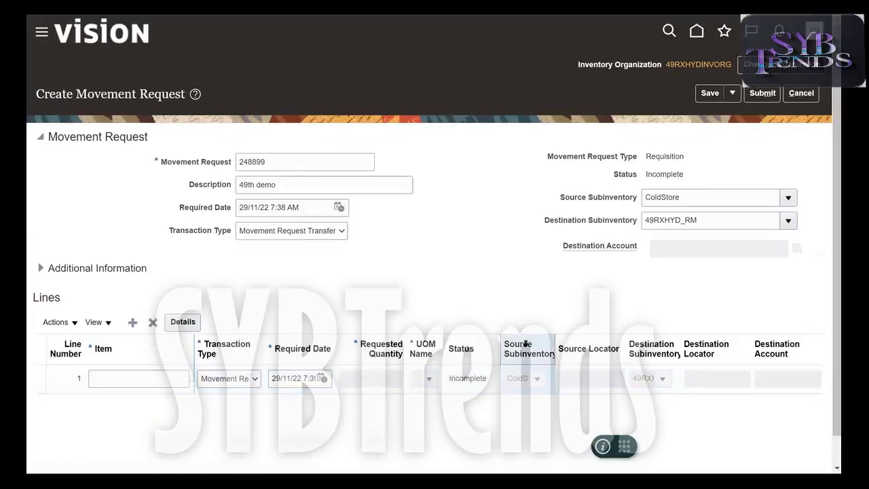
pyautogui.click(661, 340)
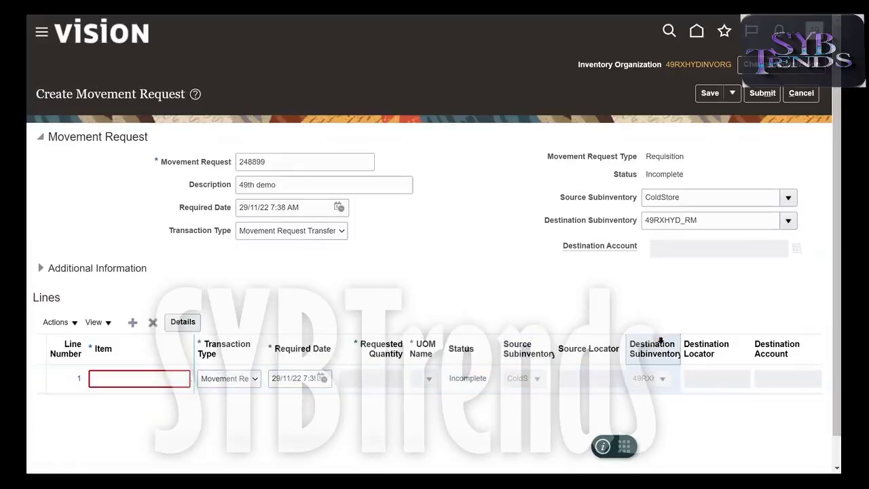
pyautogui.moveTo(589, 198); pyautogui.dragTo(613, 198)
pyautogui.click(518, 344)
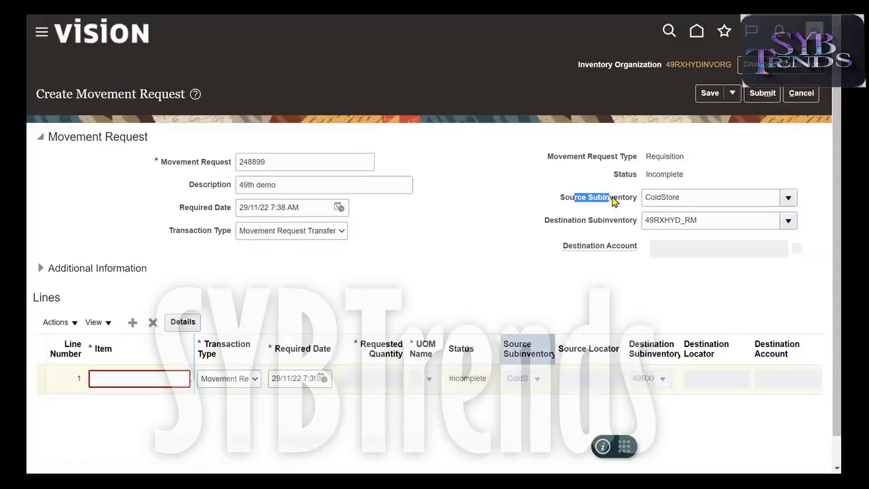
pyautogui.moveTo(562, 221); pyautogui.dragTo(598, 223)
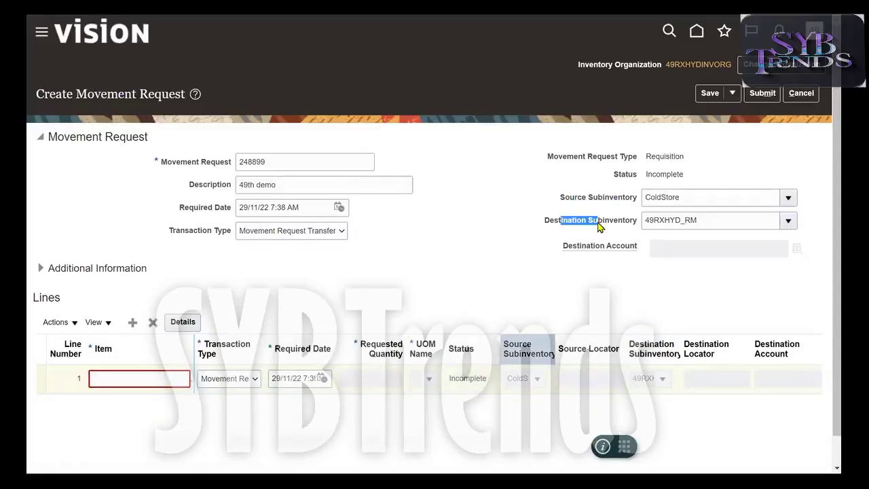
pyautogui.click(653, 348)
pyautogui.click(153, 383)
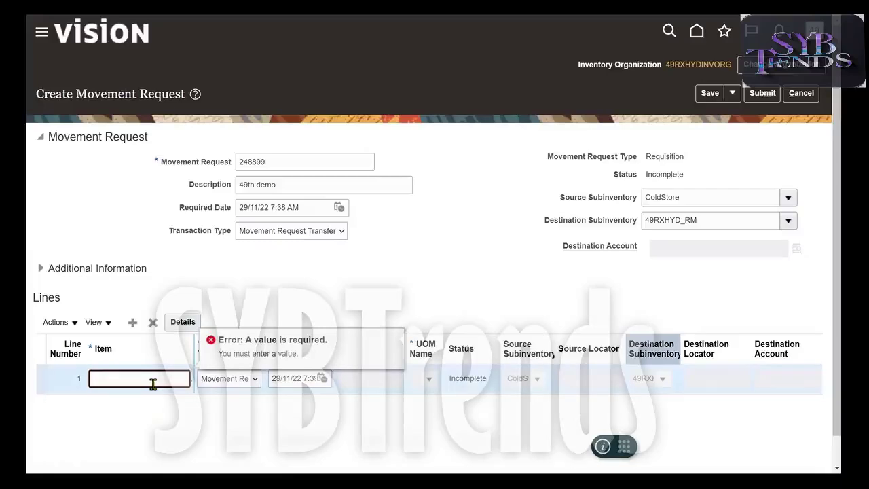
pyautogui.write('RM10')
pyautogui.click(405, 250)
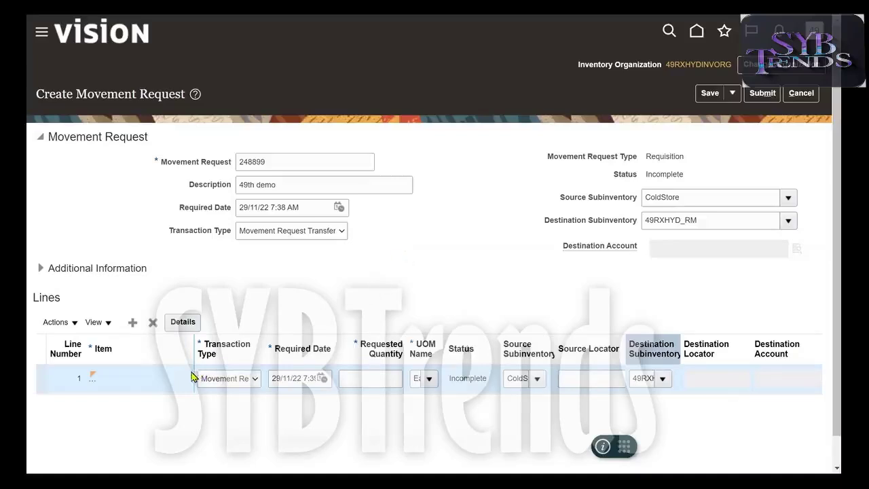
# - Widen the Item and Transaction Type columns of the request lines so their values can be read
pyautogui.moveTo(195, 345); pyautogui.dragTo(214, 345)
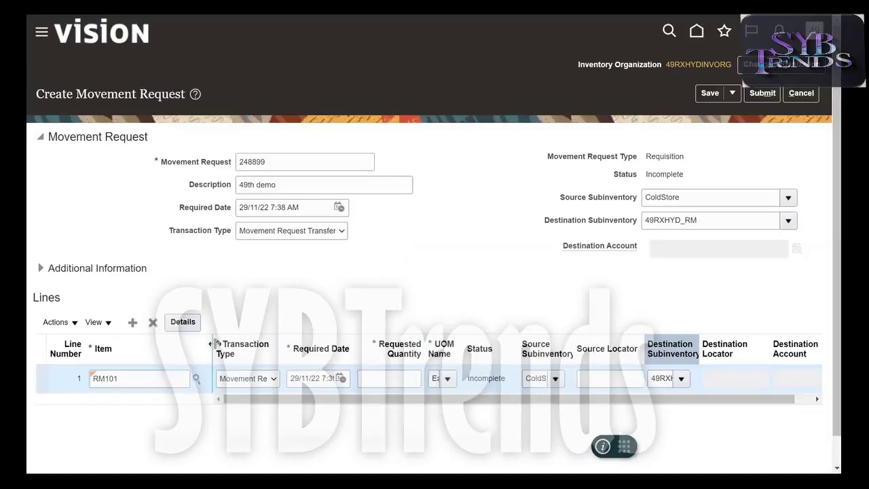
pyautogui.click(155, 378)
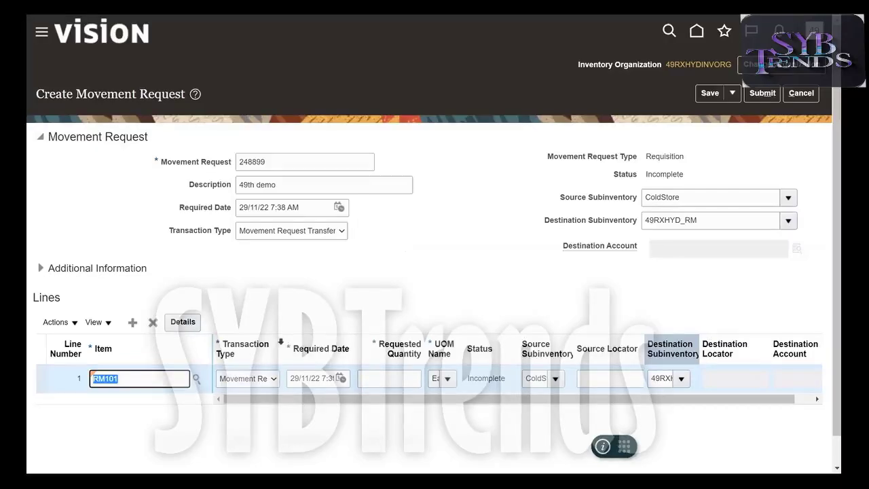
pyautogui.moveTo(284, 342); pyautogui.dragTo(320, 344)
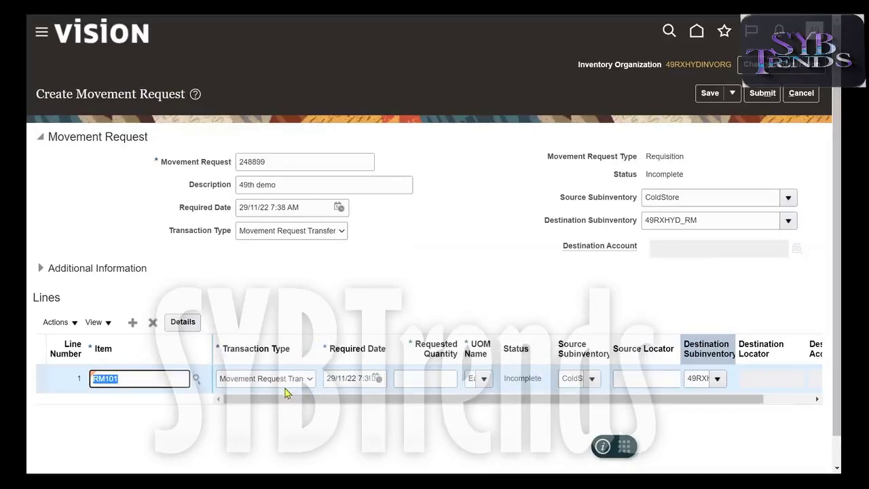
# - Set the requested quantity of the RM101 line to 5
pyautogui.click(425, 382)
pyautogui.click(441, 381)
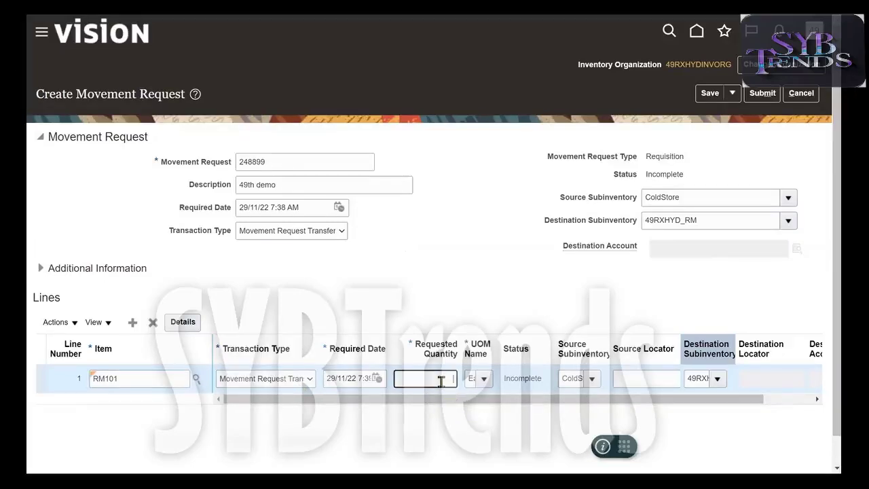
pyautogui.press('Tab')
pyautogui.hotkey('shift', 'Tab')
pyautogui.press('Tab')
pyautogui.press('Tab')
pyautogui.press('Tab')
pyautogui.press('Tab')
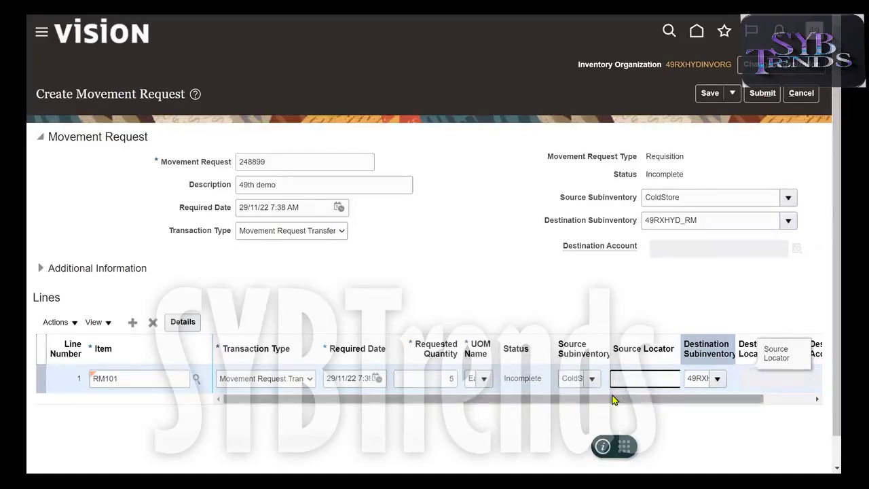
# - Look up the source locators for the RM101 line and choose Block B, Floor 1ST
pyautogui.moveTo(613, 398); pyautogui.dragTo(628, 399)
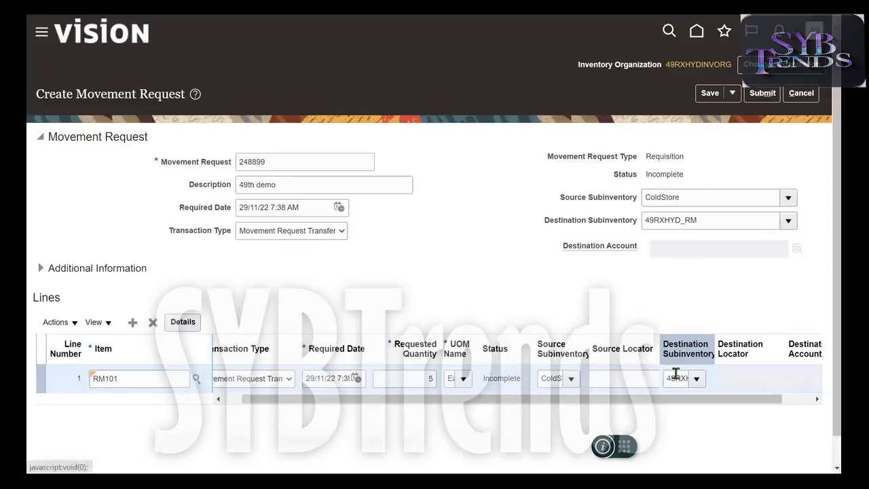
pyautogui.moveTo(660, 348); pyautogui.dragTo(691, 349)
pyautogui.click(659, 379)
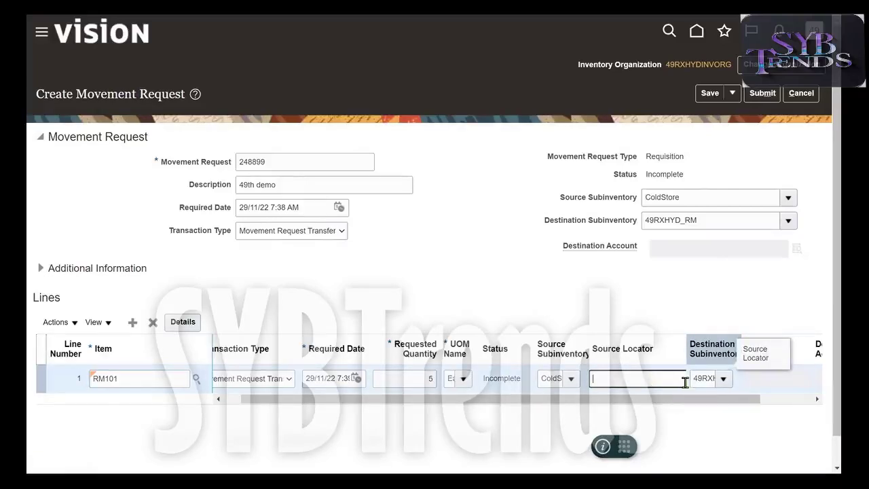
pyautogui.moveTo(661, 399); pyautogui.dragTo(713, 402)
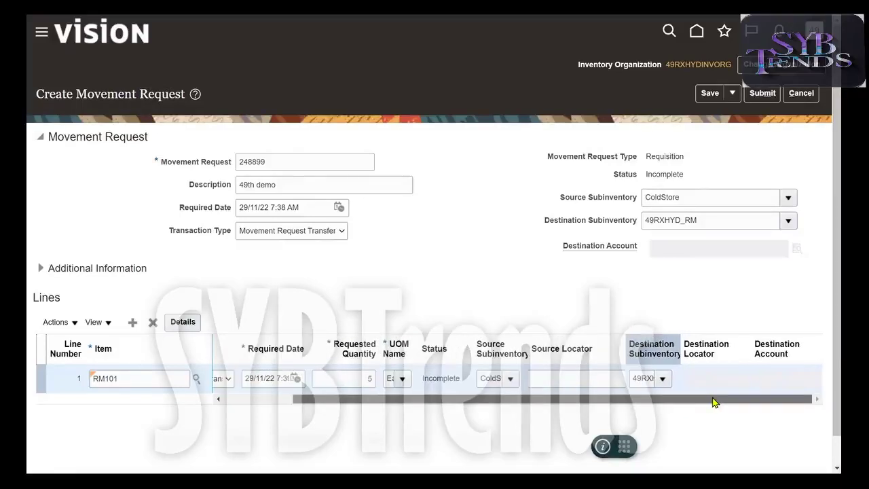
pyautogui.click(605, 376)
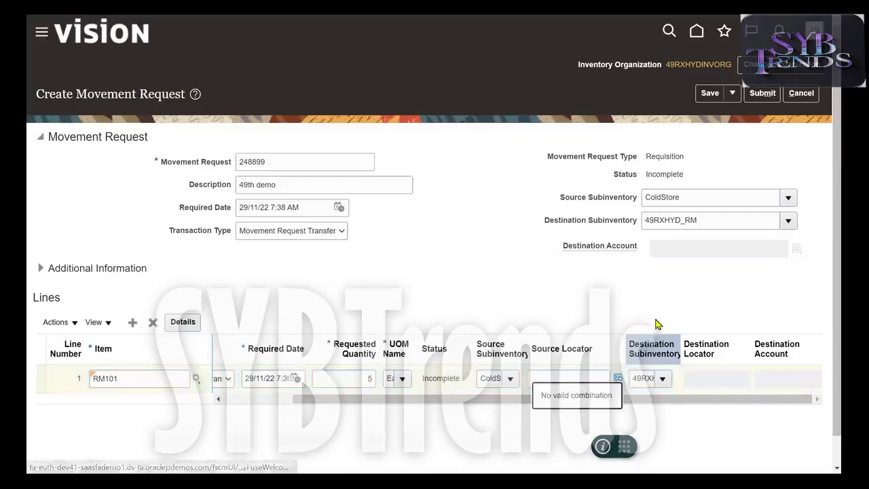
pyautogui.click(571, 378)
pyautogui.press('Tab')
pyautogui.click(619, 382)
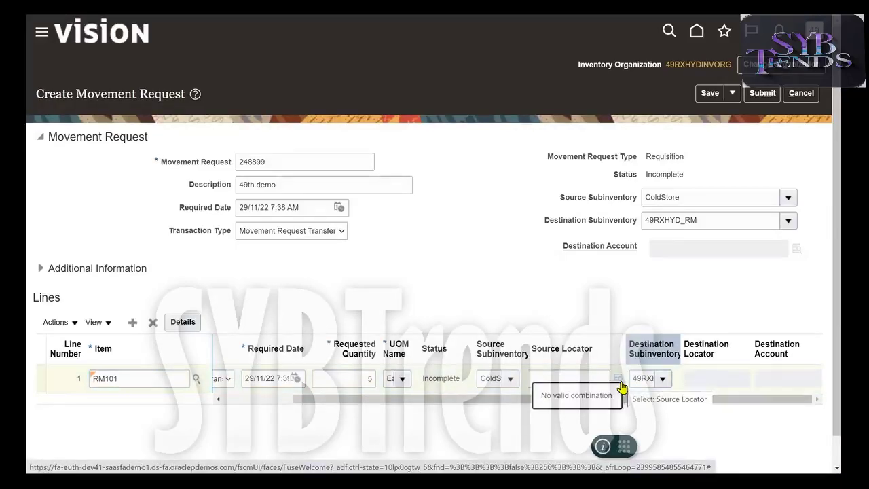
pyautogui.click(619, 382)
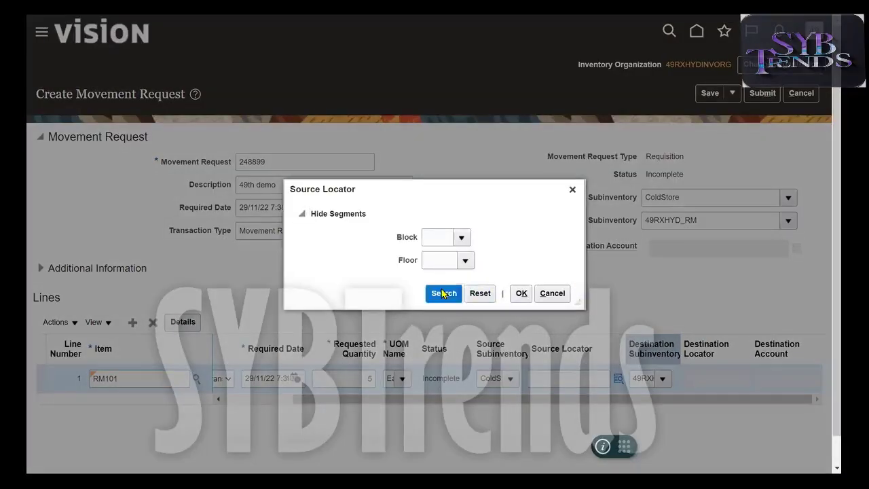
pyautogui.click(344, 266)
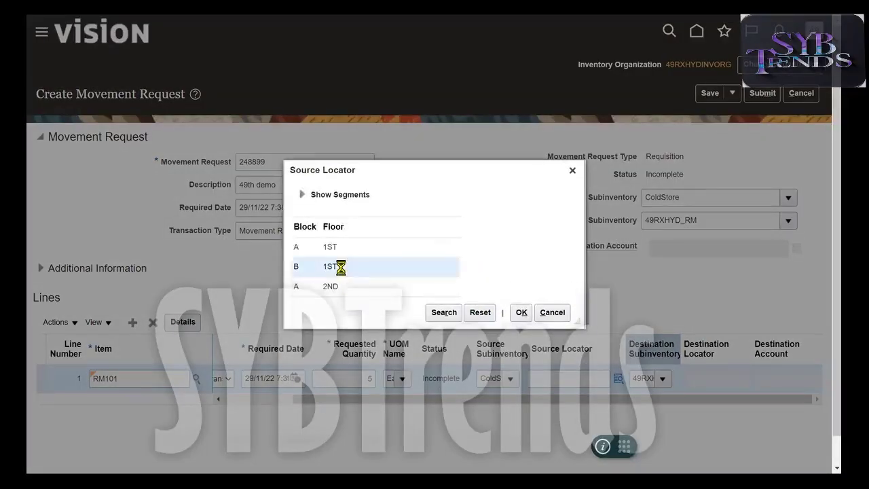
pyautogui.click(522, 312)
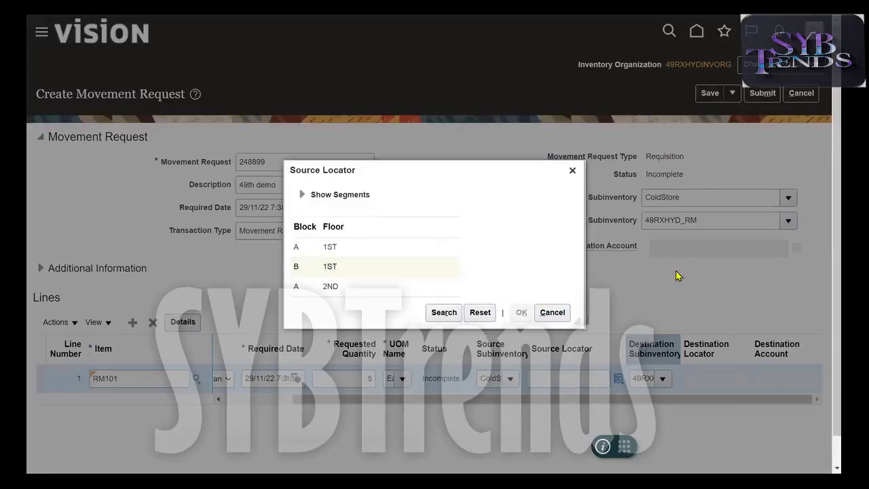
# - Narrow the Requested Quantity and Source Locator columns and check the line's source locator
pyautogui.moveTo(621, 407); pyautogui.dragTo(571, 409)
pyautogui.moveTo(684, 339)
pyautogui.mouseDown()
pyautogui.moveTo(645, 344)
pyautogui.moveTo(668, 346)
pyautogui.mouseUp()
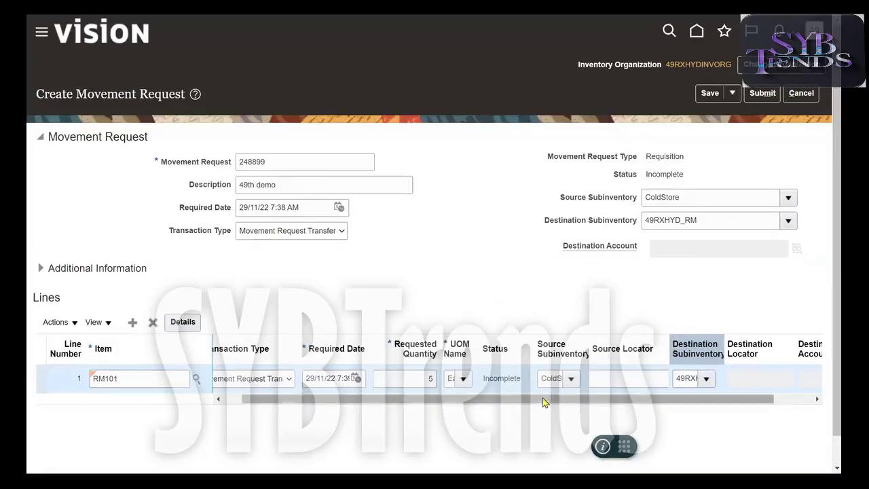
pyautogui.click(438, 338)
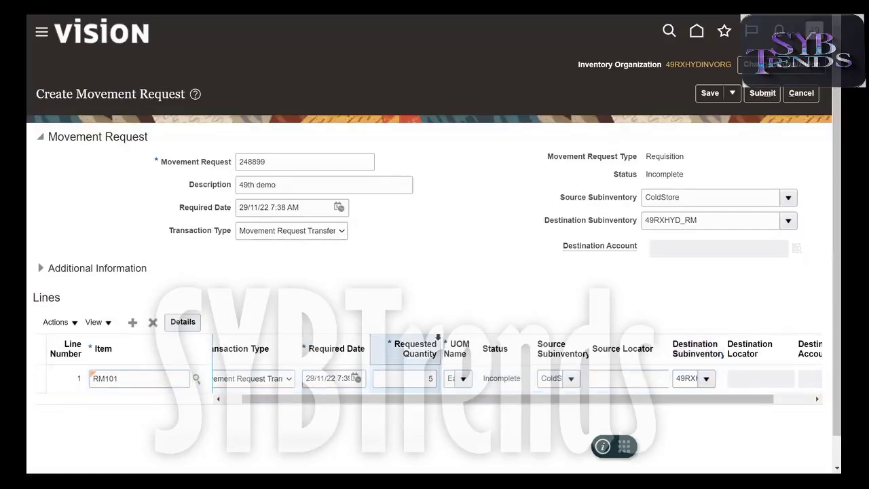
pyautogui.moveTo(443, 338); pyautogui.dragTo(406, 343)
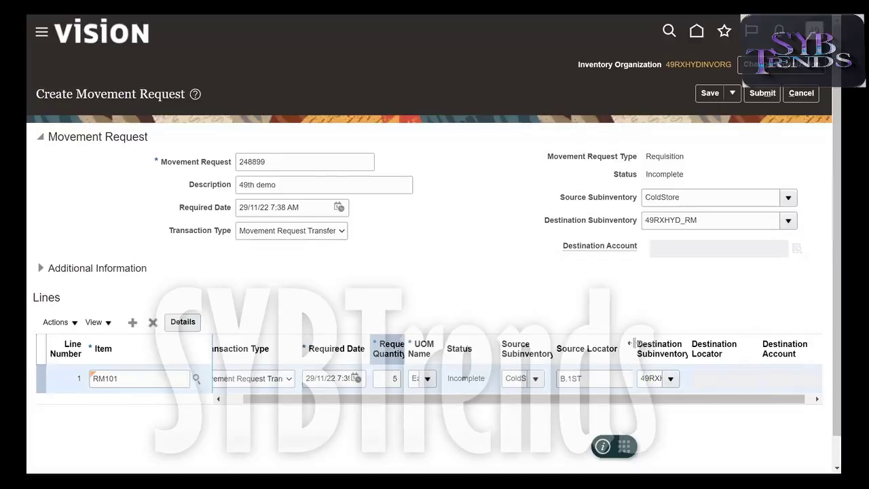
pyautogui.moveTo(635, 344); pyautogui.dragTo(618, 344)
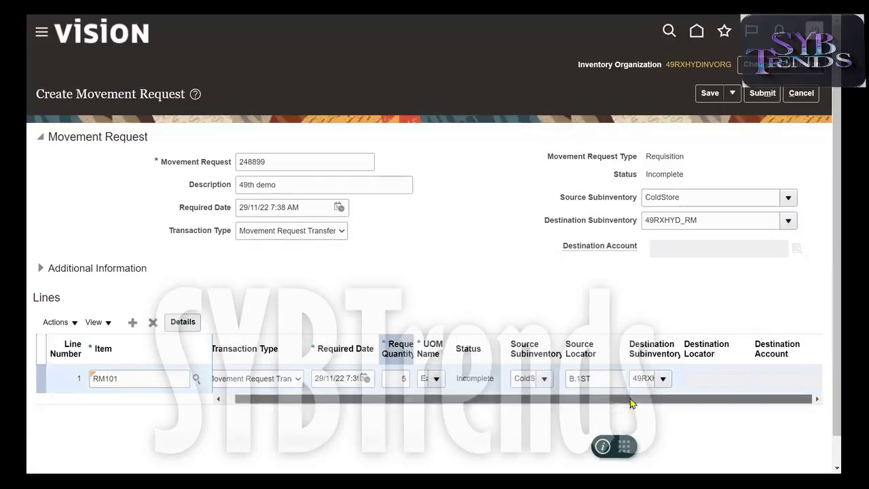
pyautogui.moveTo(630, 402); pyautogui.dragTo(502, 400)
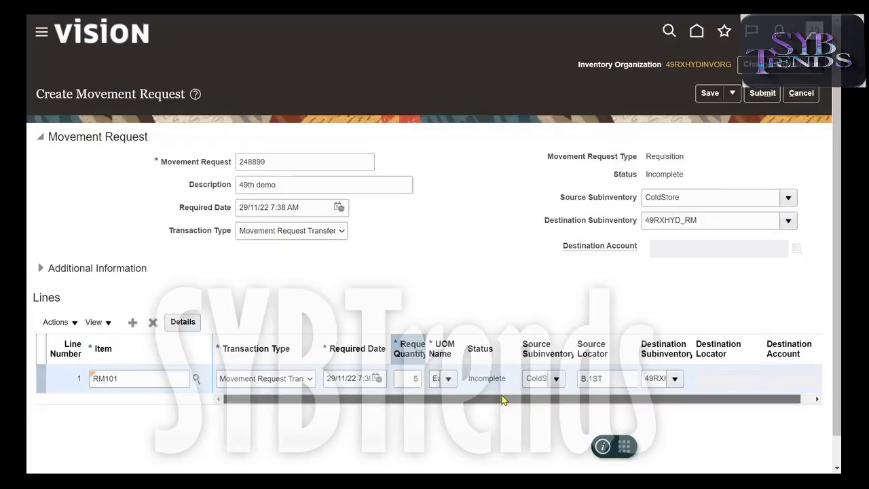
pyautogui.tripleClick(612, 375)
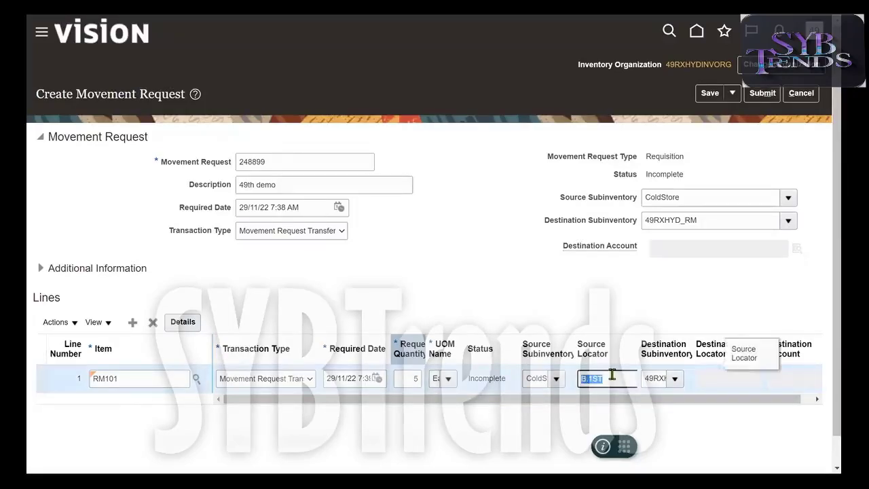
# - Re-enter 5 as the requested quantity of the RM101 line and check its source and destination subinventories
pyautogui.click(588, 291)
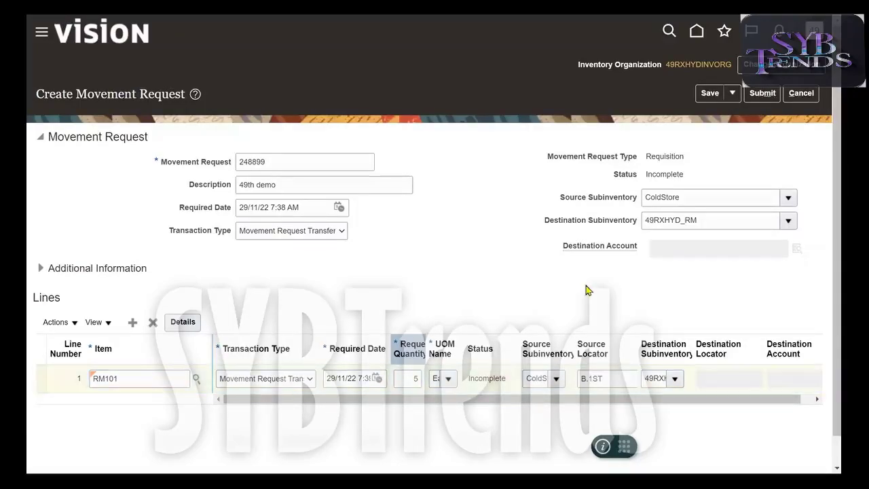
pyautogui.click(411, 375)
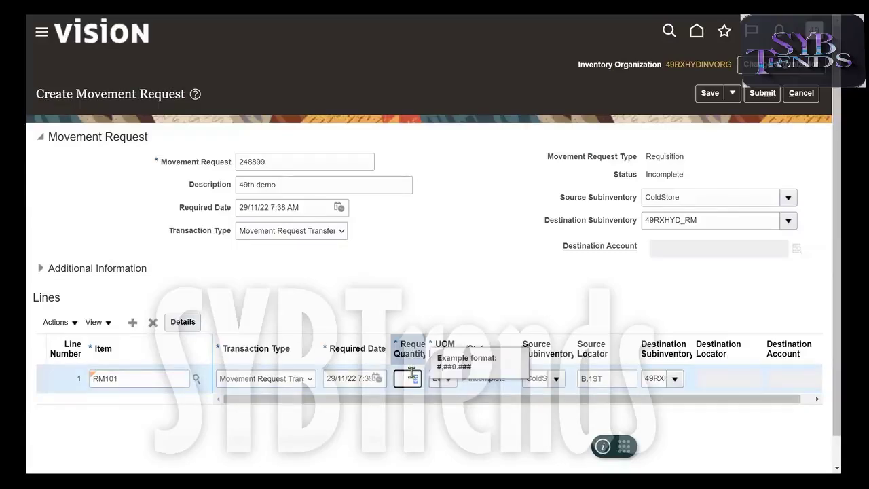
pyautogui.write('5')
pyautogui.click(496, 285)
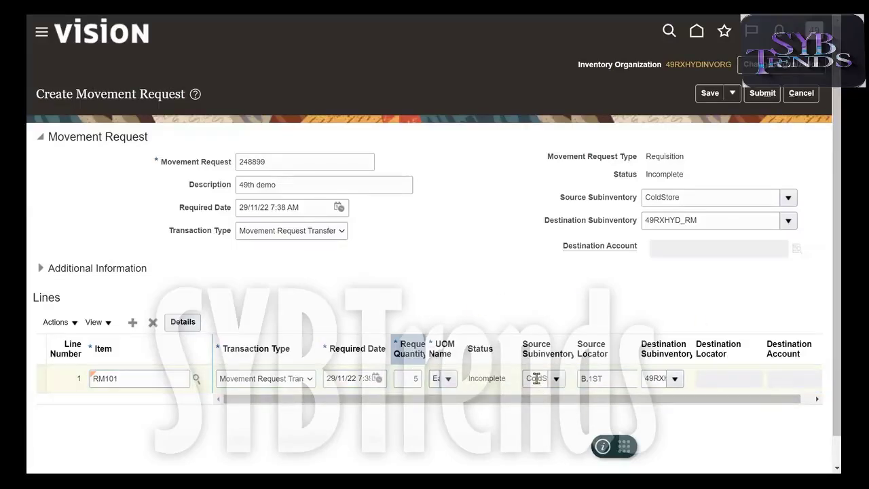
pyautogui.click(536, 378)
pyautogui.click(654, 378)
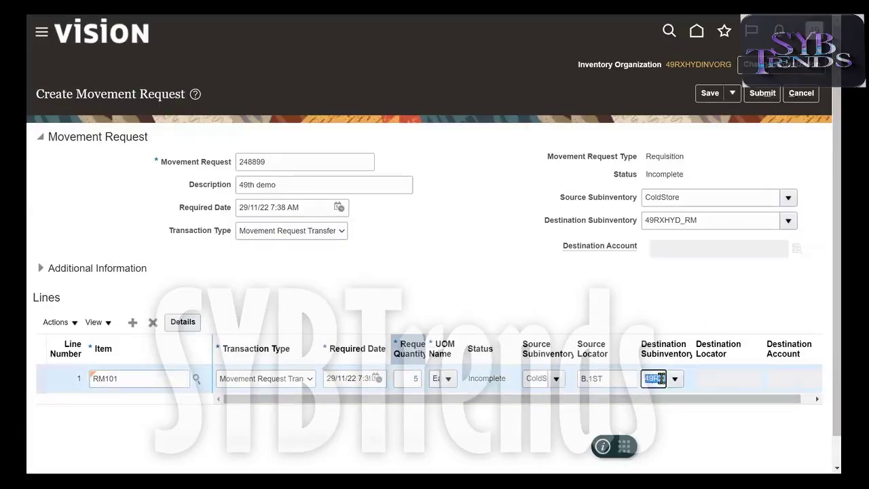
pyautogui.click(642, 317)
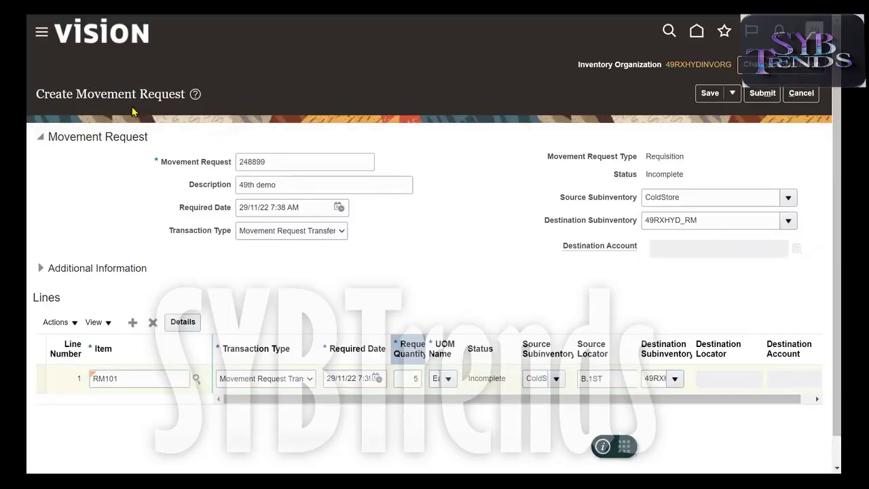
# - Review the page heading and the movement request type of the new request
pyautogui.moveTo(76, 95); pyautogui.dragTo(186, 94)
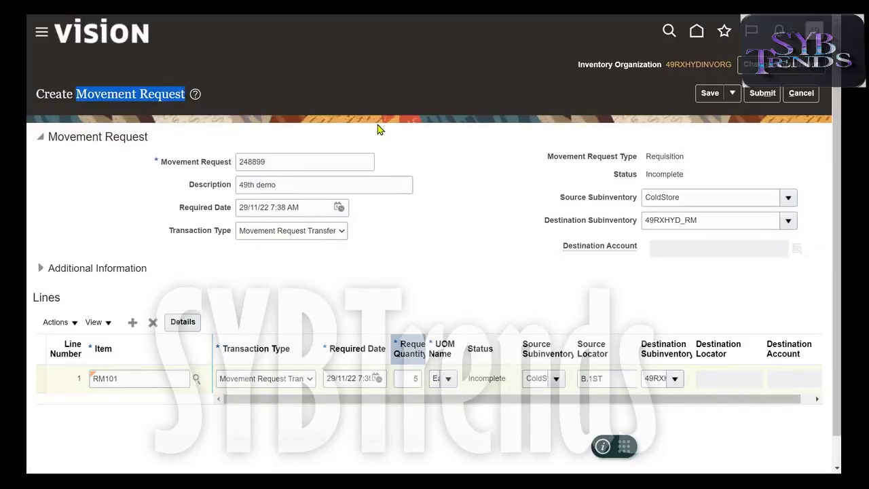
pyautogui.tripleClick(145, 92)
pyautogui.click(438, 149)
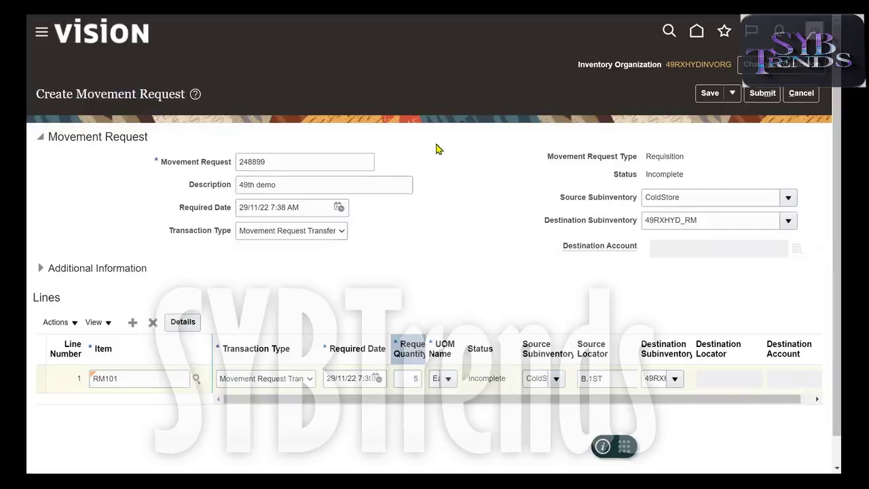
pyautogui.doubleClick(674, 159)
pyautogui.doubleClick(675, 159)
pyautogui.doubleClick(675, 159)
pyautogui.click(514, 269)
# - Submit the movement request and dismiss the information message
pyautogui.click(761, 93)
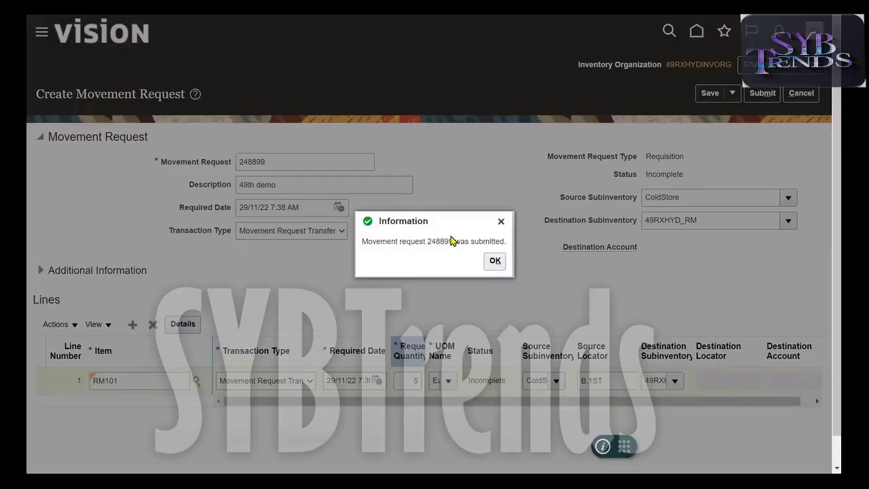
pyautogui.doubleClick(442, 241)
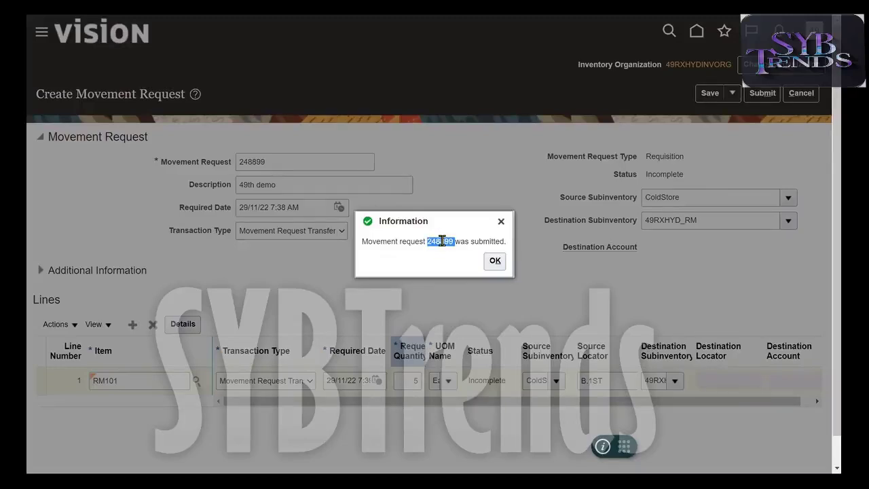
pyautogui.click(499, 263)
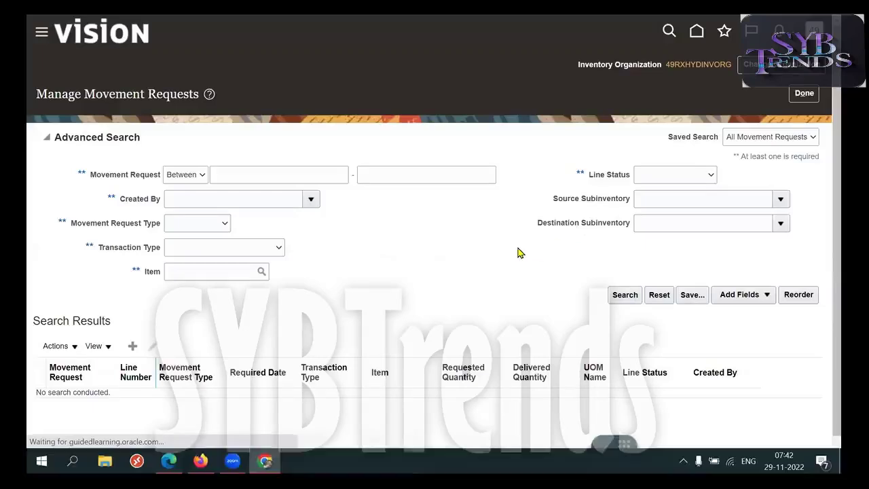
# - Leave full-screen view, search the web for "warehouse picker" in a new browser tab and preview the first result picture
pyautogui.press('F11')
pyautogui.click(656, 25)
pyautogui.write('w')
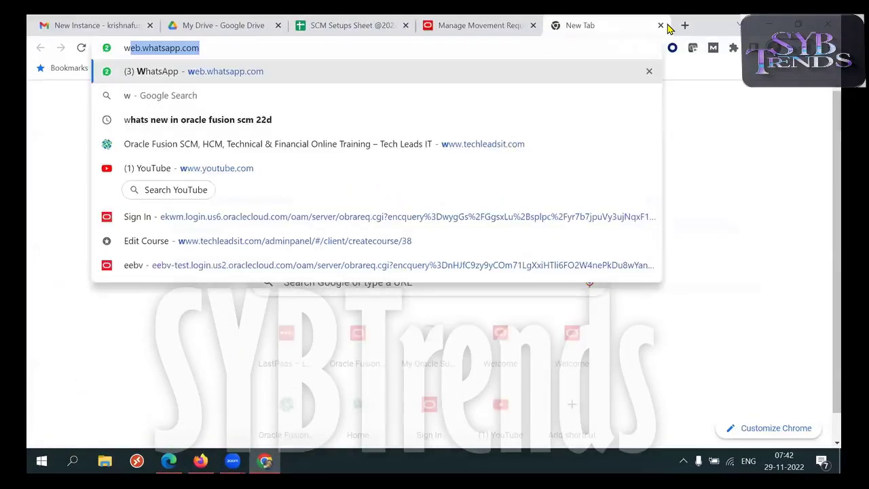
pyautogui.write('arehouse picker')
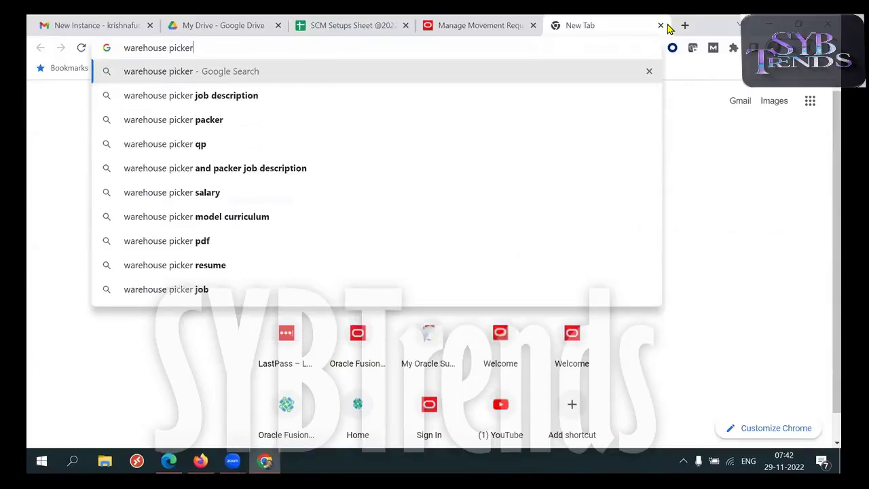
pyautogui.press('Return')
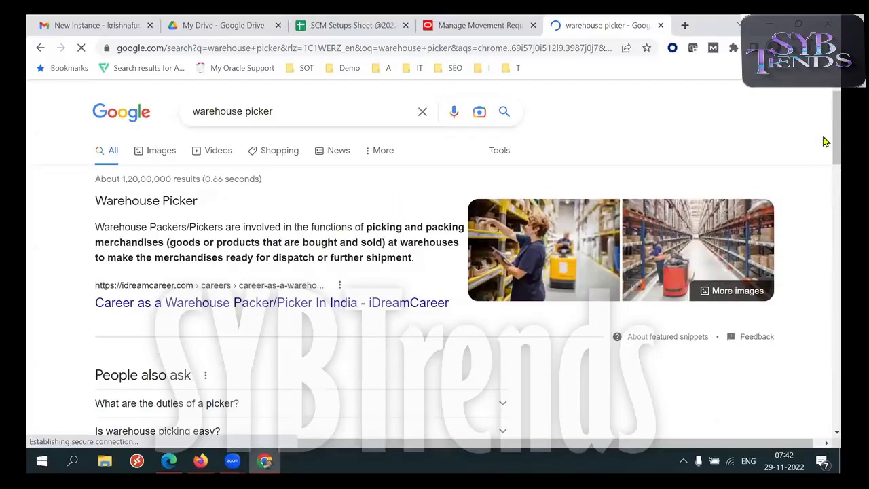
pyautogui.scroll(-1, 824, 144)
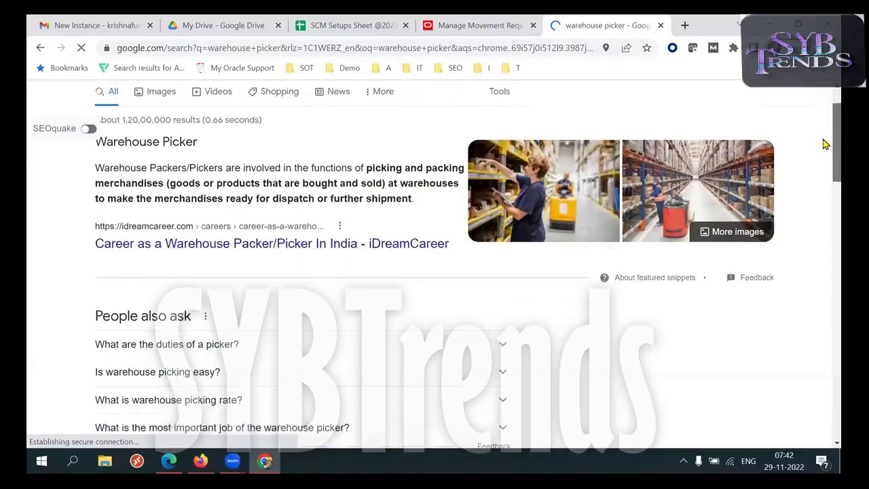
pyautogui.click(561, 189)
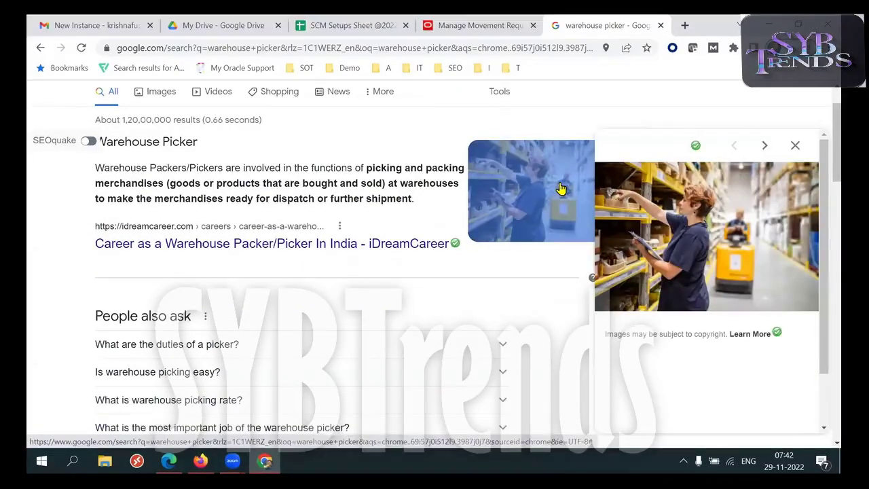
pyautogui.scroll(1, 825, 146)
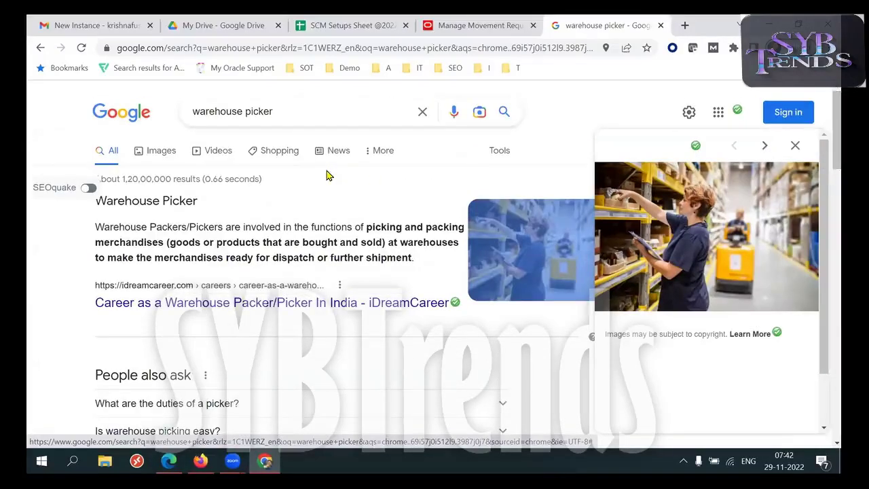
# - Browse the image results for warehouse picker and open the Cadre Technologies order picking picture
pyautogui.click(165, 148)
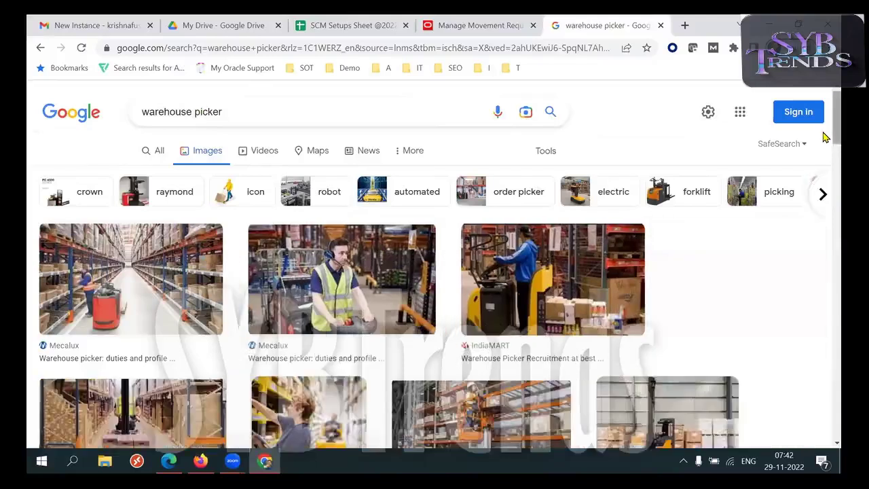
pyautogui.scroll(-3, 825, 136)
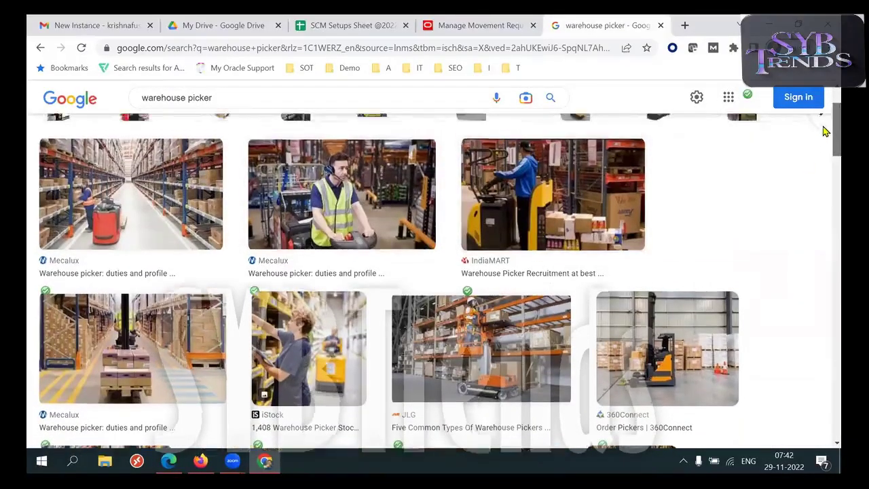
pyautogui.scroll(3, 824, 159)
pyautogui.scroll(-4, 825, 188)
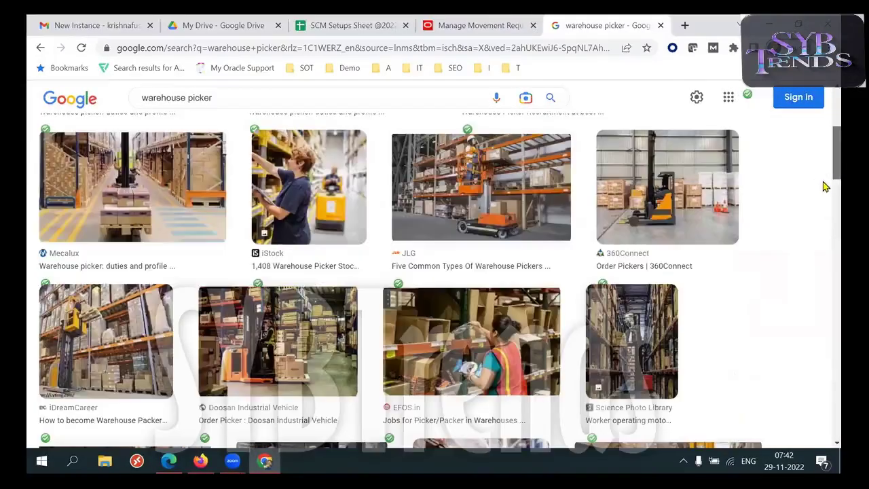
pyautogui.scroll(-1, 824, 188)
pyautogui.scroll(-3, 747, 296)
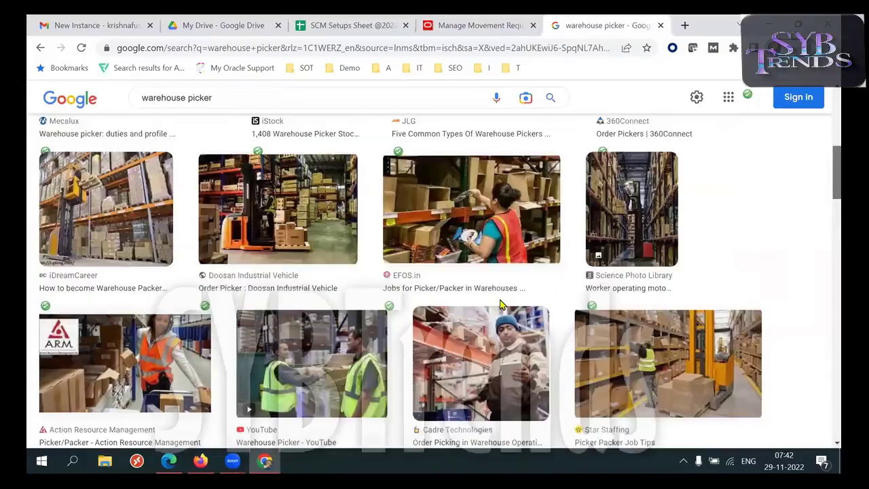
pyautogui.click(479, 318)
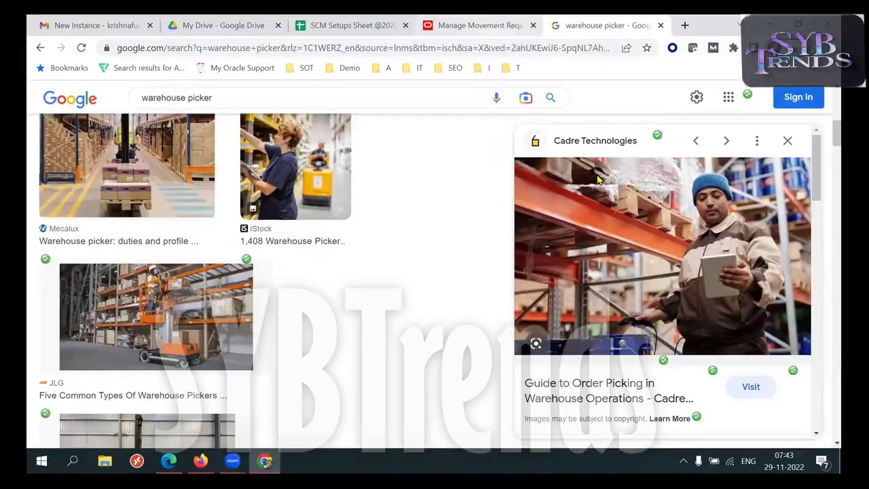
# - Return to Oracle Inventory Management, close Manage Movement Requests and open the Manage Reservations and Picks task
pyautogui.click(488, 25)
pyautogui.click(804, 161)
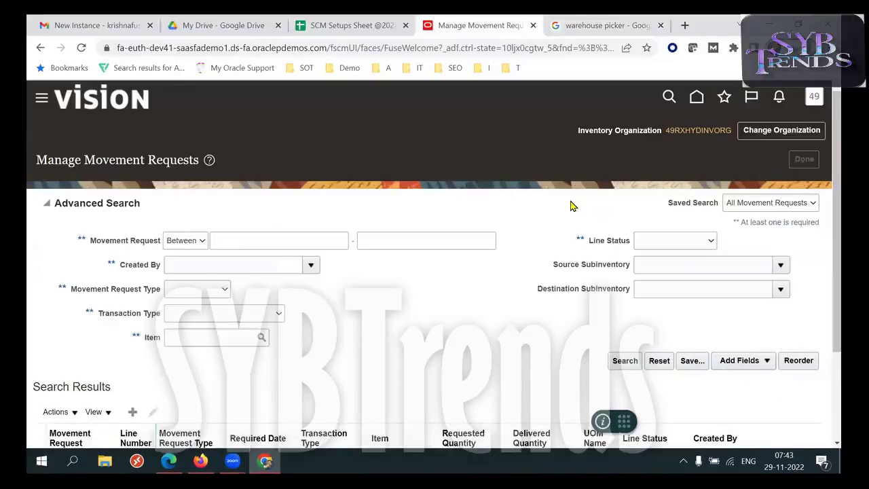
pyautogui.click(817, 222)
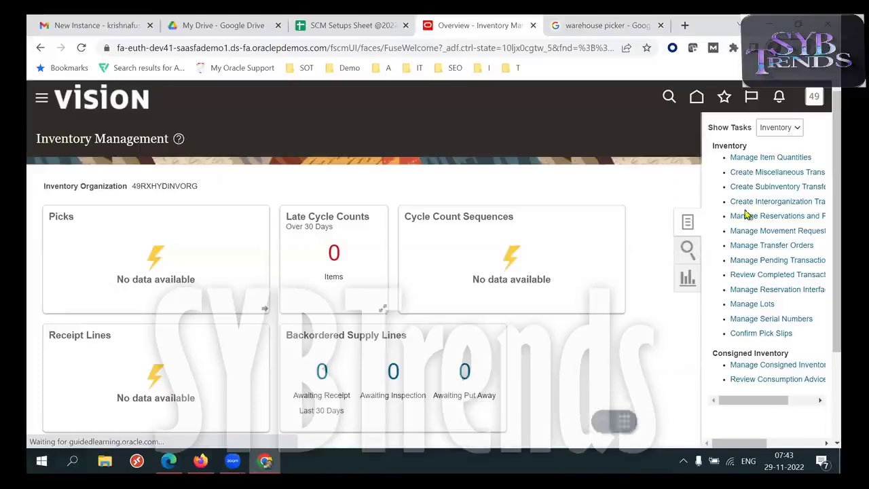
pyautogui.click(794, 217)
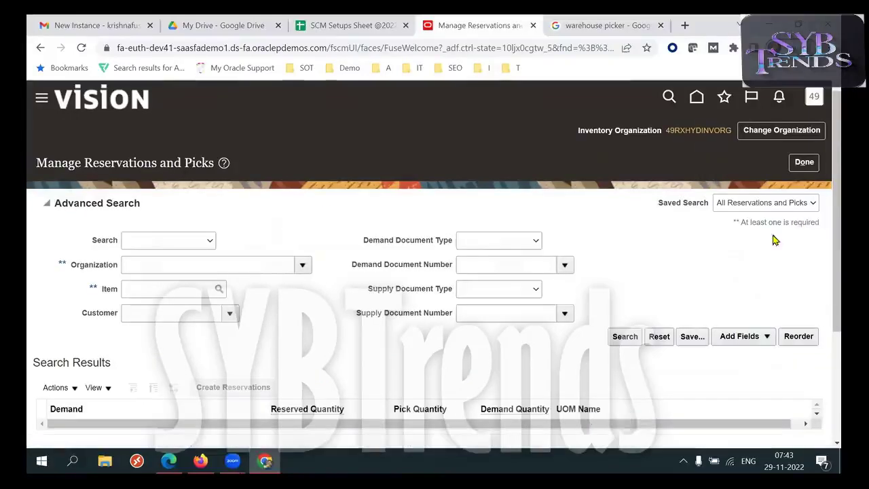
# - Examine the Manage Reservations and Picks page, including its search fields and the actions offered for search results
pyautogui.doubleClick(67, 167)
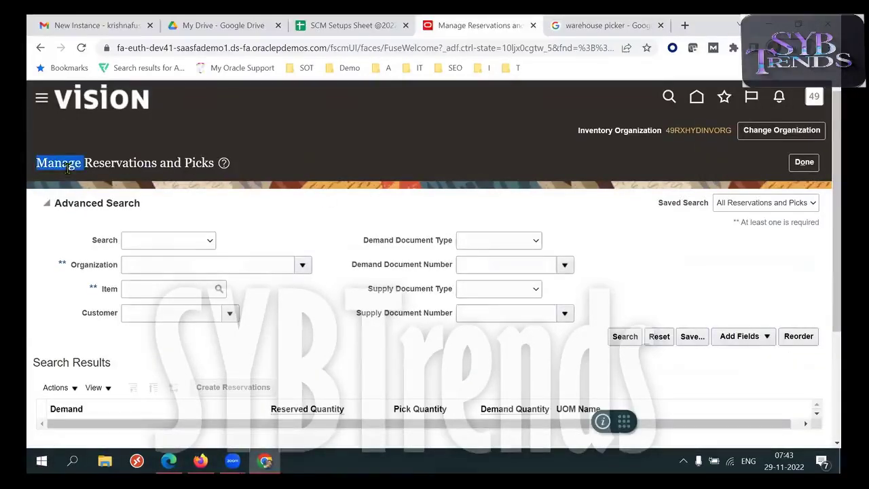
pyautogui.click(204, 160)
pyautogui.doubleClick(201, 162)
pyautogui.moveTo(122, 163); pyautogui.dragTo(192, 163)
pyautogui.tripleClick(191, 163)
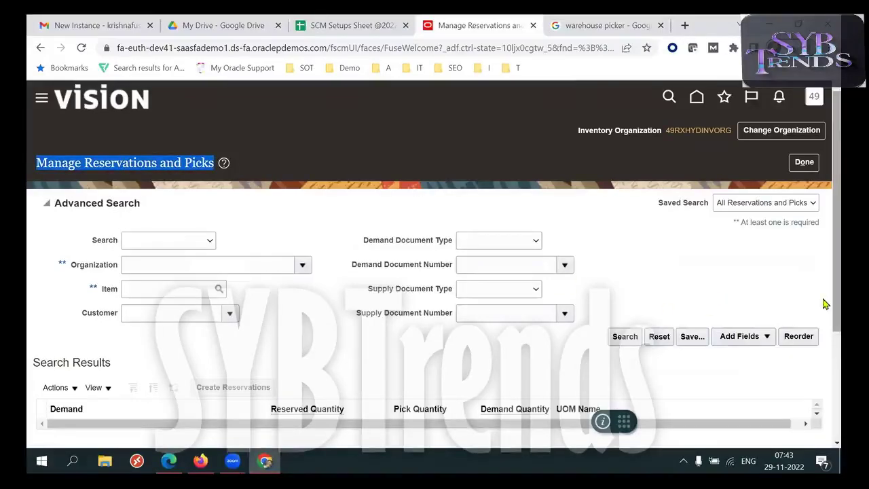
pyautogui.scroll(-1, 826, 295)
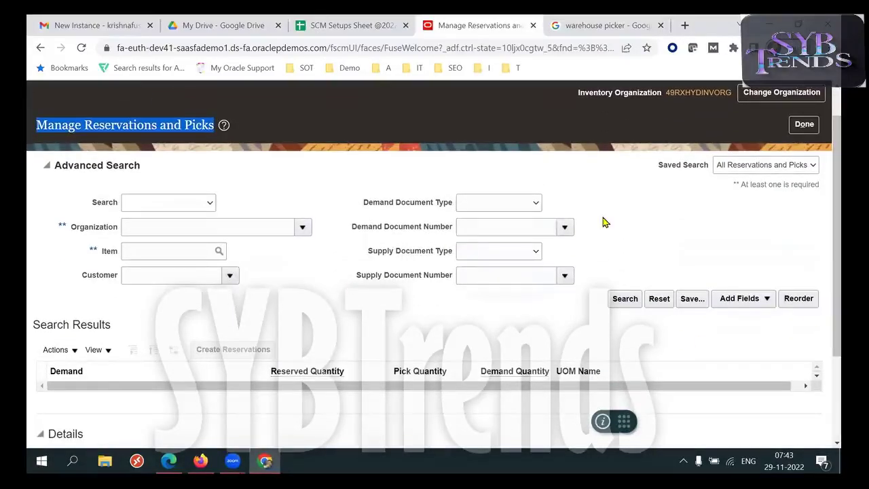
pyautogui.scroll(-2, 822, 303)
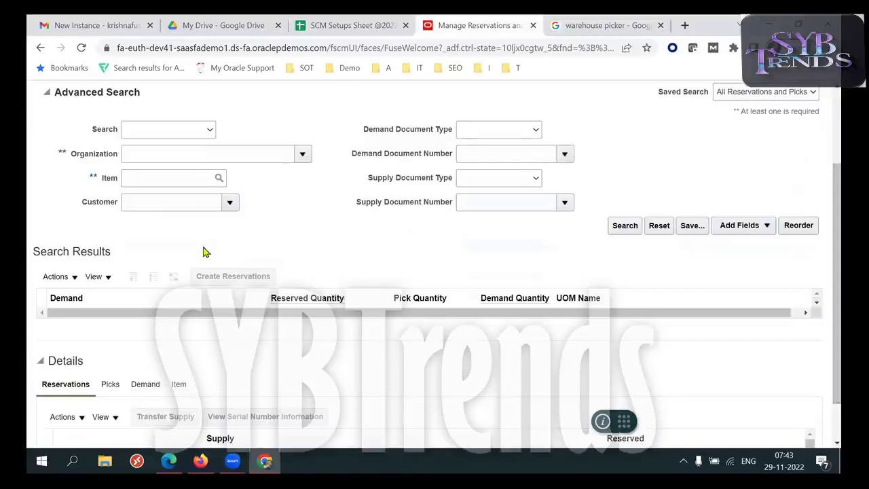
pyautogui.click(73, 281)
pyautogui.click(323, 264)
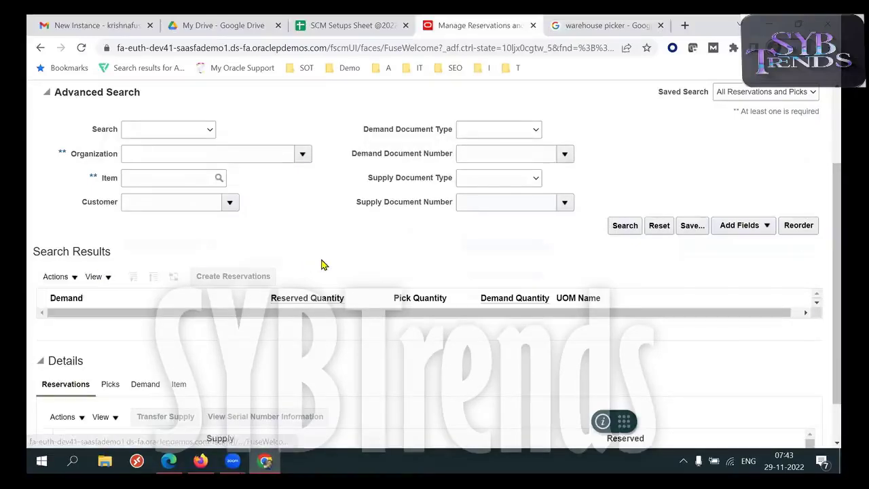
pyautogui.scroll(1, 825, 186)
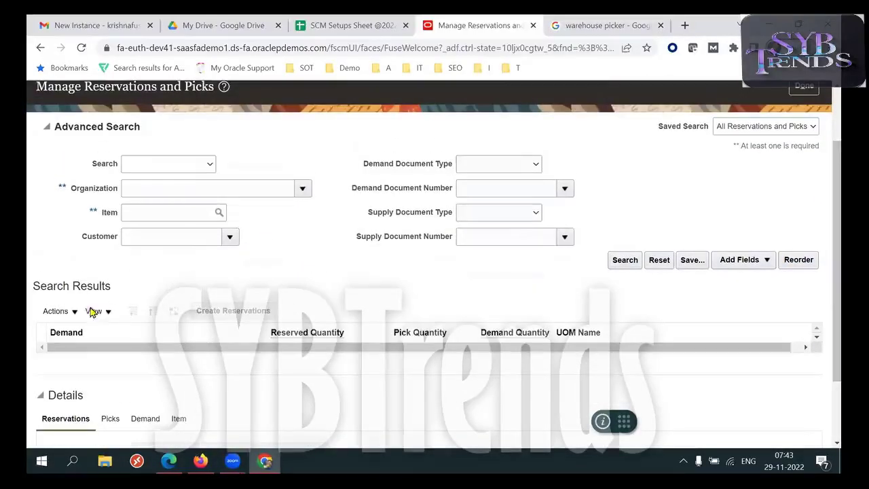
pyautogui.click(57, 311)
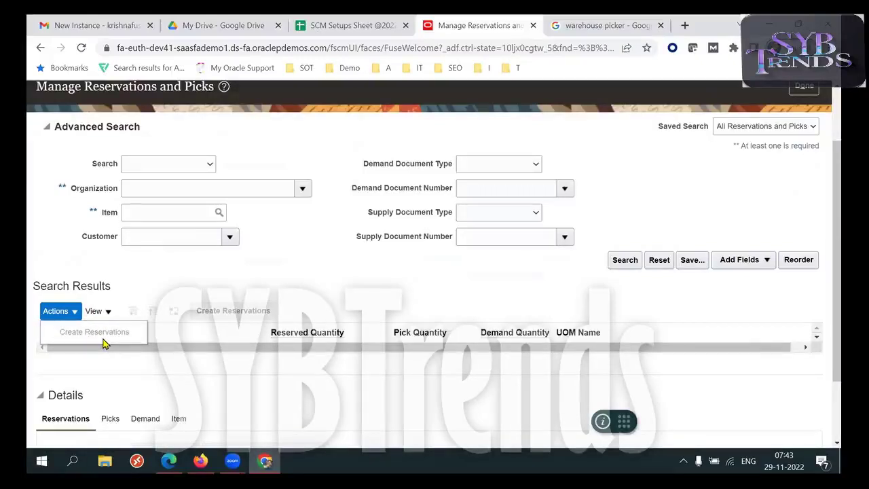
pyautogui.click(360, 292)
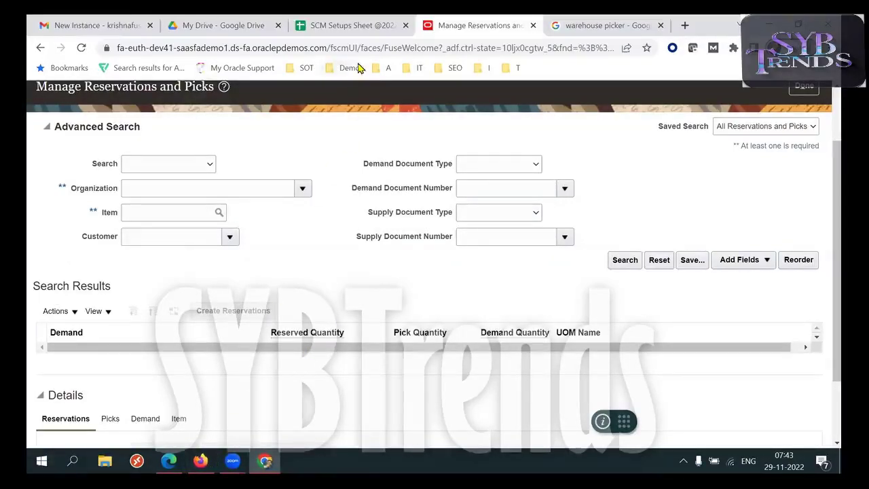
pyautogui.click(346, 25)
pyautogui.click(570, 222)
pyautogui.press('Right')
pyautogui.press('Right')
pyautogui.press('Right')
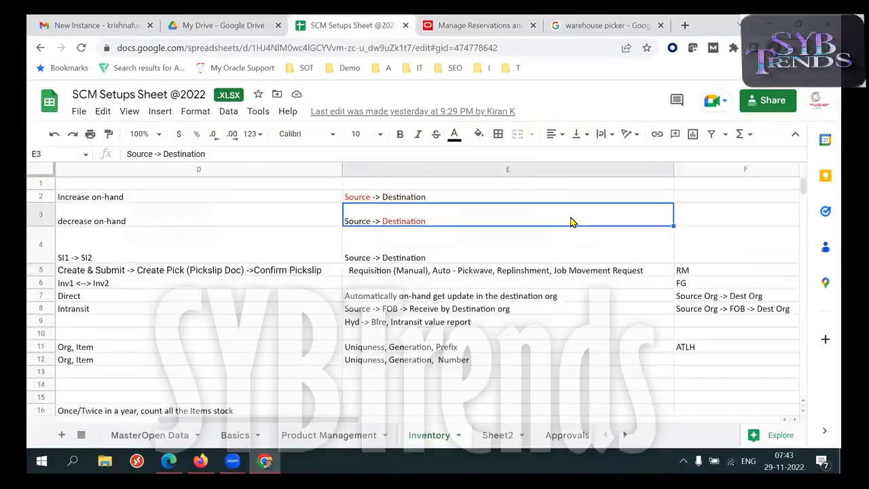
pyautogui.press('Up')
pyautogui.press('Right')
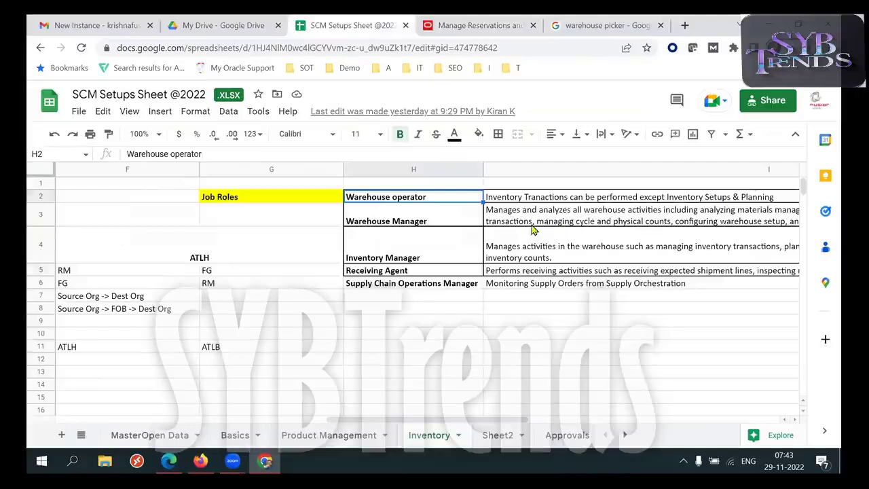
pyautogui.click(455, 225)
pyautogui.doubleClick(455, 224)
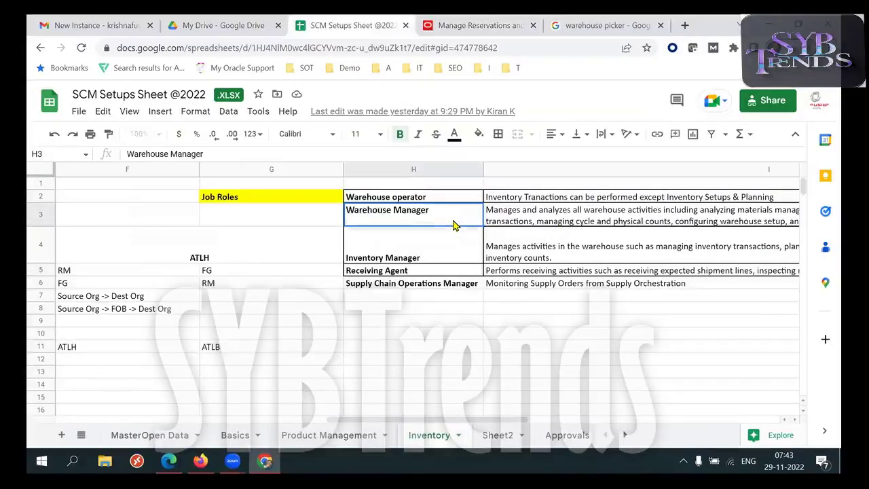
# - Select the Warehouse Manager role name text in cell H3 of the Inventory sheet
pyautogui.tripleClick(449, 213)
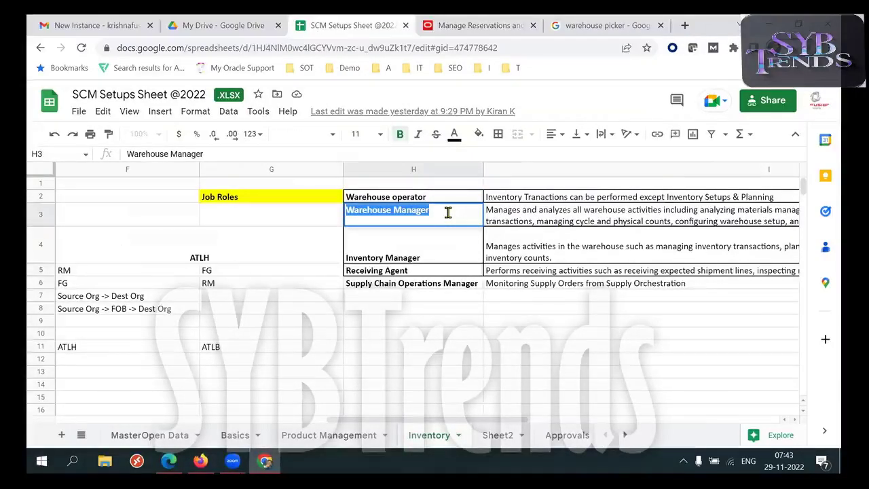
pyautogui.click(448, 212)
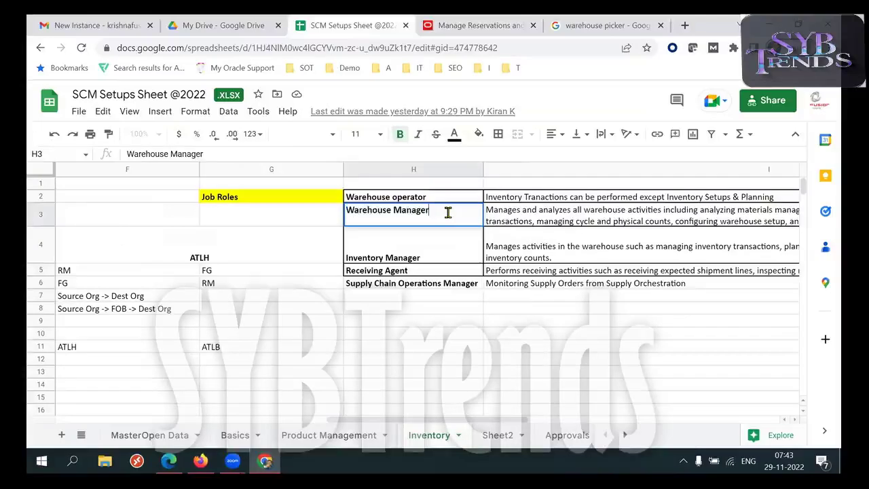
pyautogui.tripleClick(448, 212)
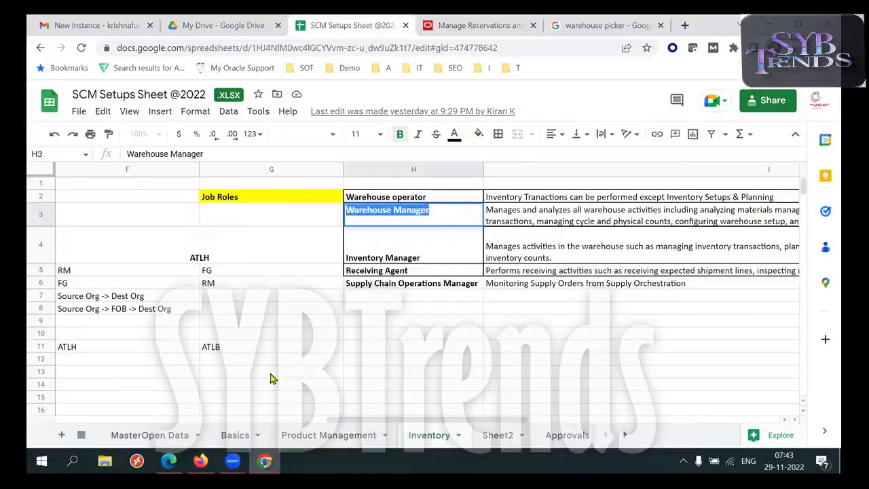
# - Switch to the Oracle session in Firefox, leave Manage UOM Standard Conversions and open the Security Console from the home page
pyautogui.click(202, 464)
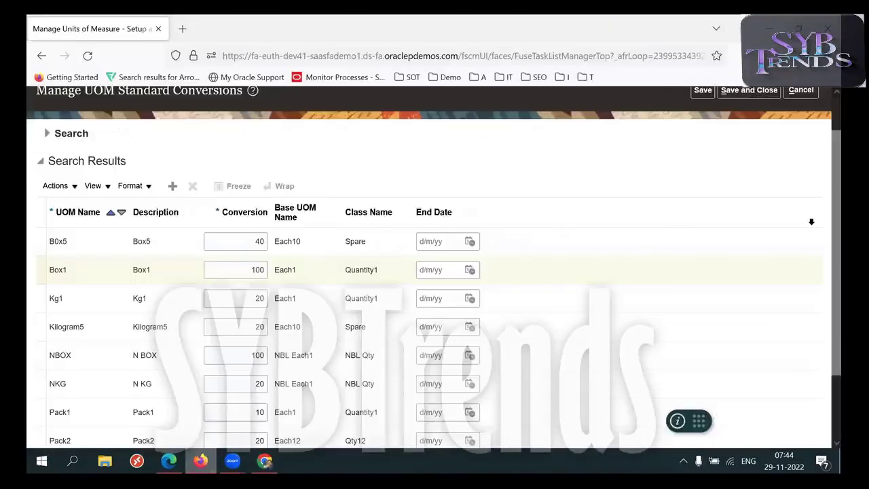
pyautogui.click(749, 133)
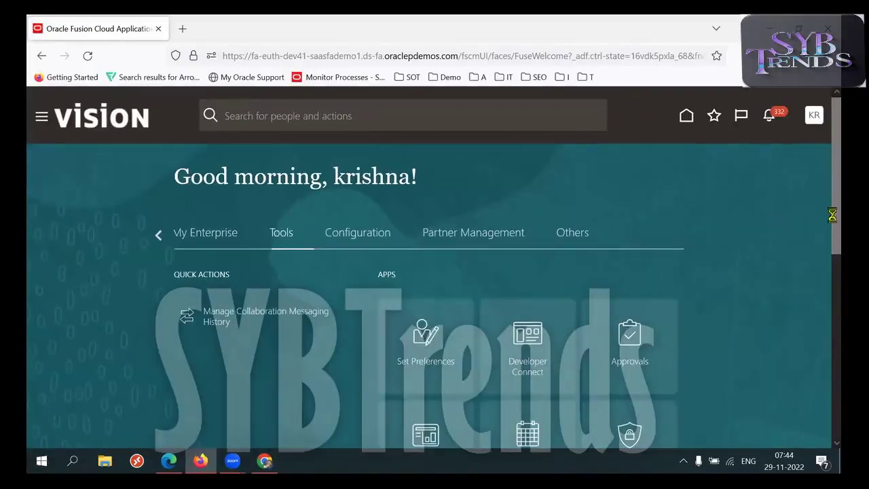
pyautogui.scroll(-5, 825, 150)
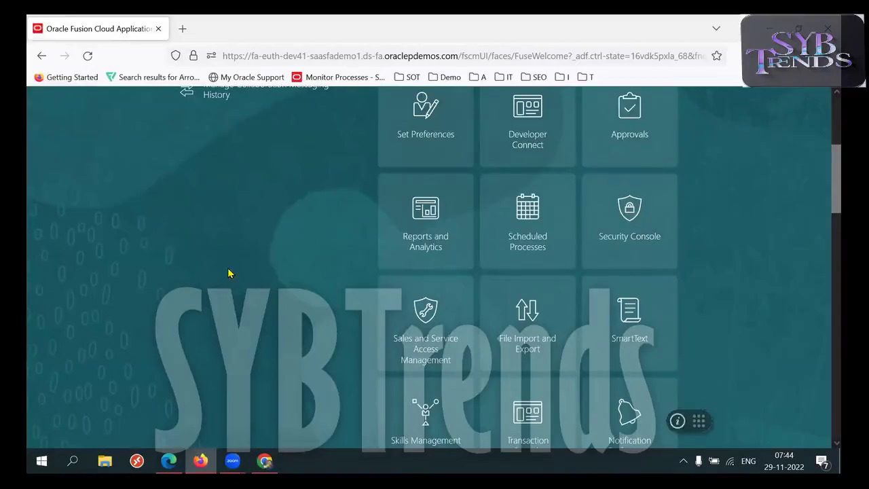
pyautogui.press('F11')
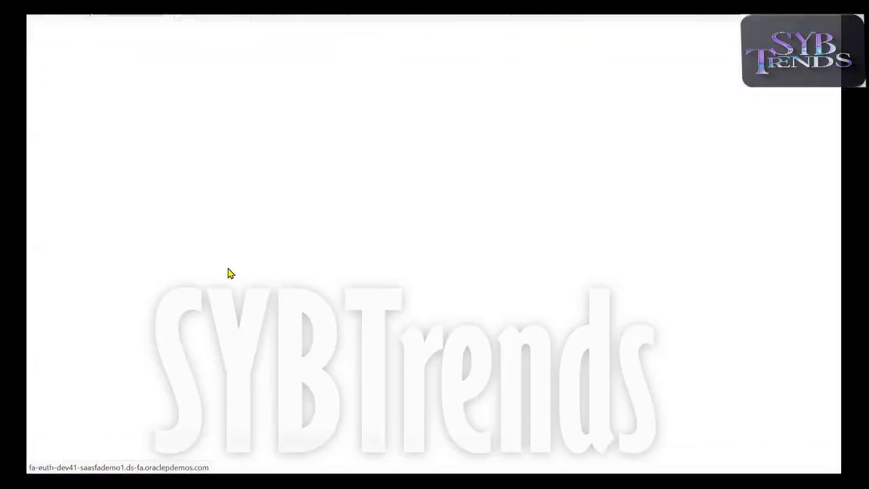
pyautogui.press('F11')
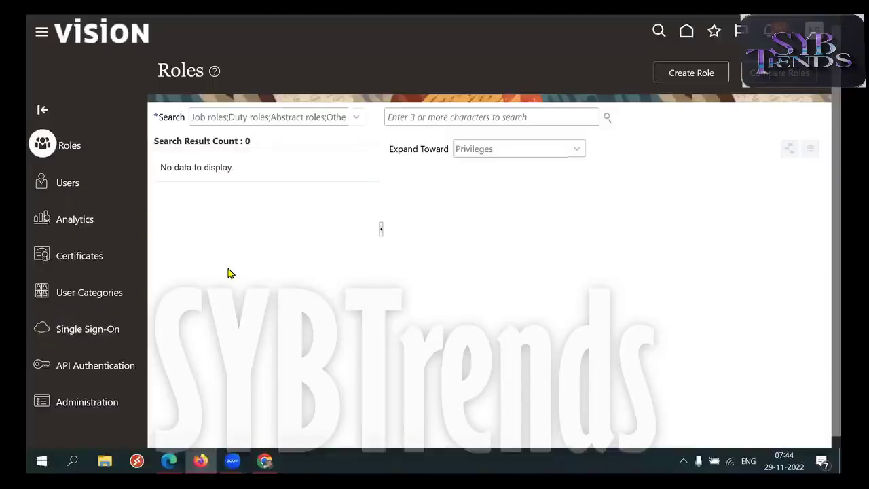
pyautogui.click(419, 189)
pyautogui.write('49K')
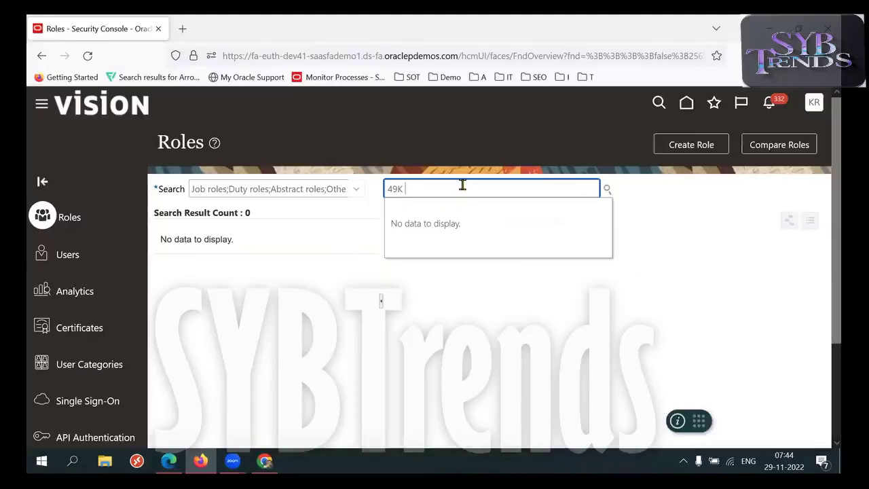
pyautogui.press('BackSpace')
pyautogui.write('Bsu')
pyautogui.press('BackSpace')
pyautogui.press('BackSpace')
pyautogui.press('BackSpace')
pyautogui.write('usiness')
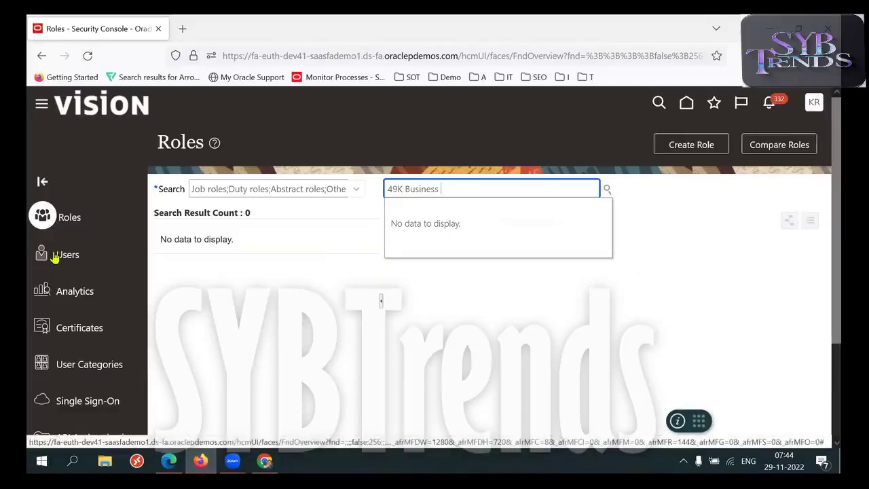
# - Search the Security Console user accounts for 49K Business User and open that user's account details
pyautogui.click(58, 255)
pyautogui.click(486, 188)
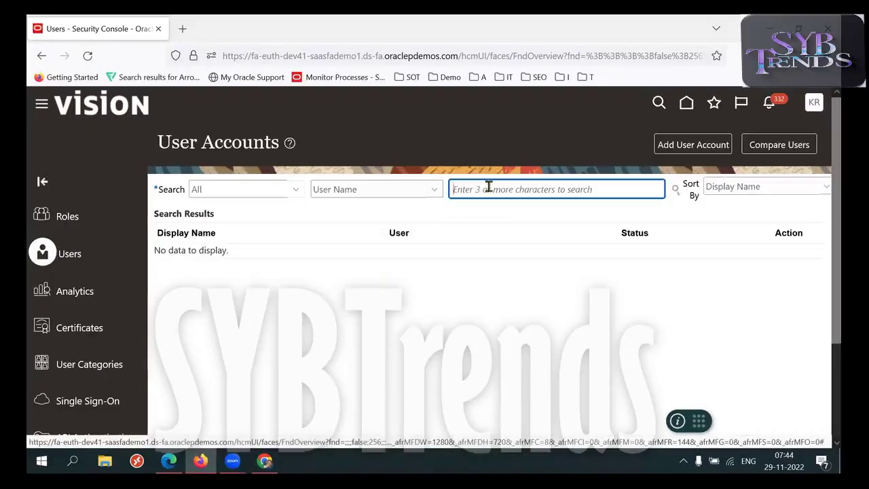
pyautogui.write('49K Business User')
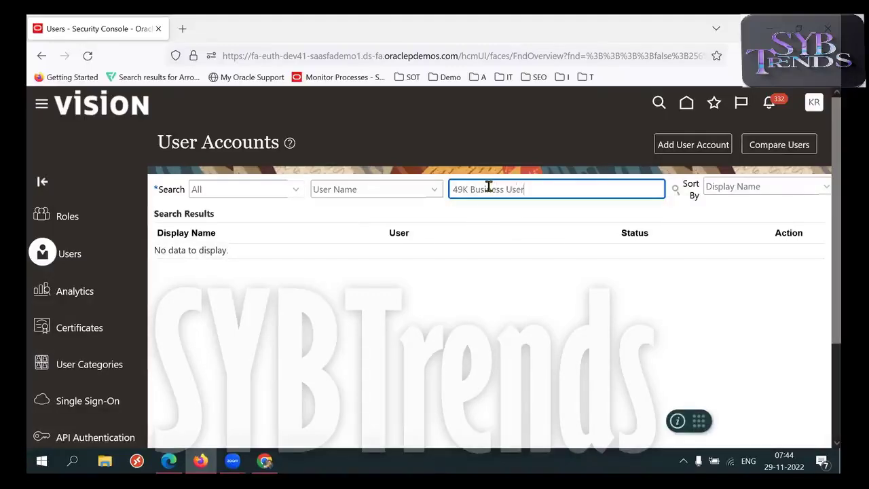
pyautogui.press('Return')
pyautogui.click(175, 266)
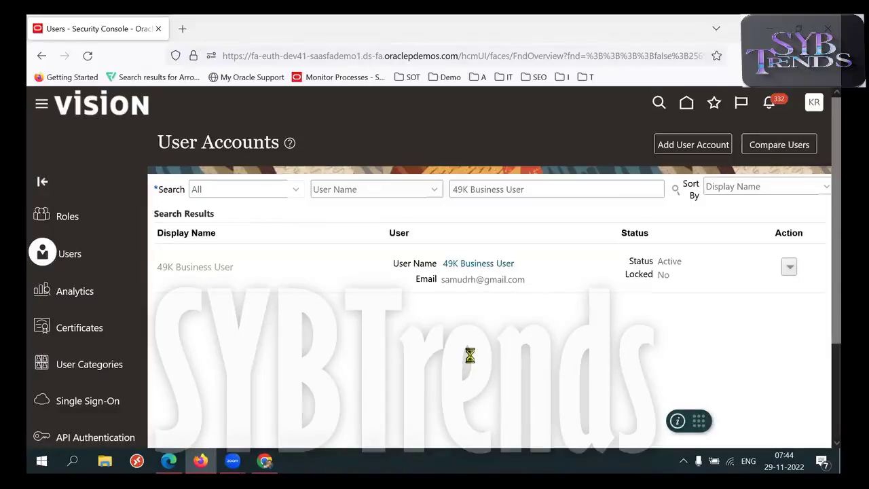
pyautogui.scroll(-1, 825, 256)
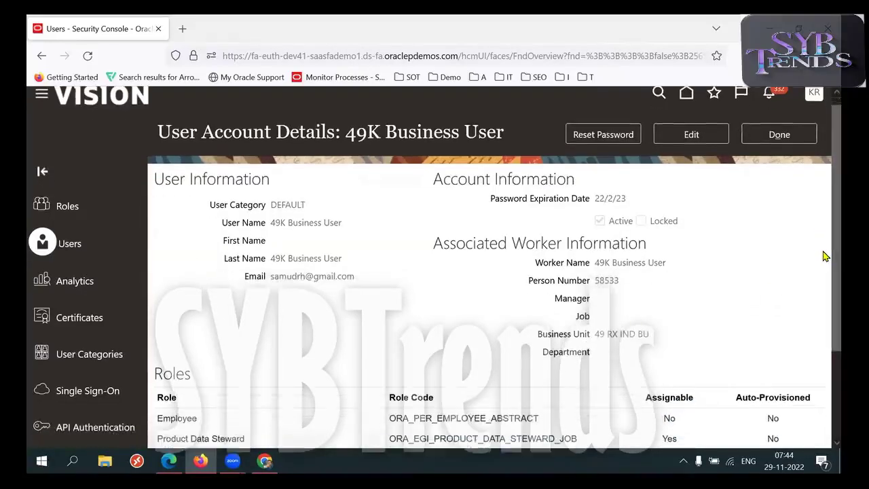
# - View the Cadre Technologies picture in Chrome's warehouse picker image results, and return to the user account in Firefox
pyautogui.click(265, 461)
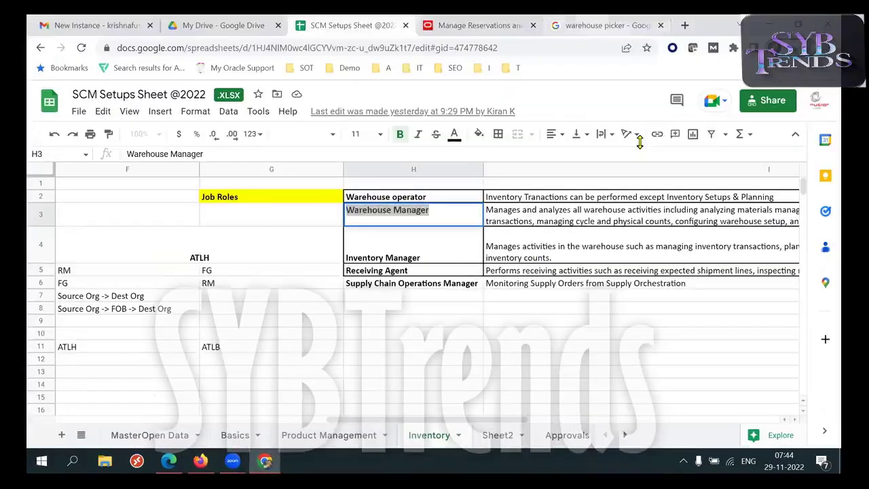
pyautogui.click(608, 25)
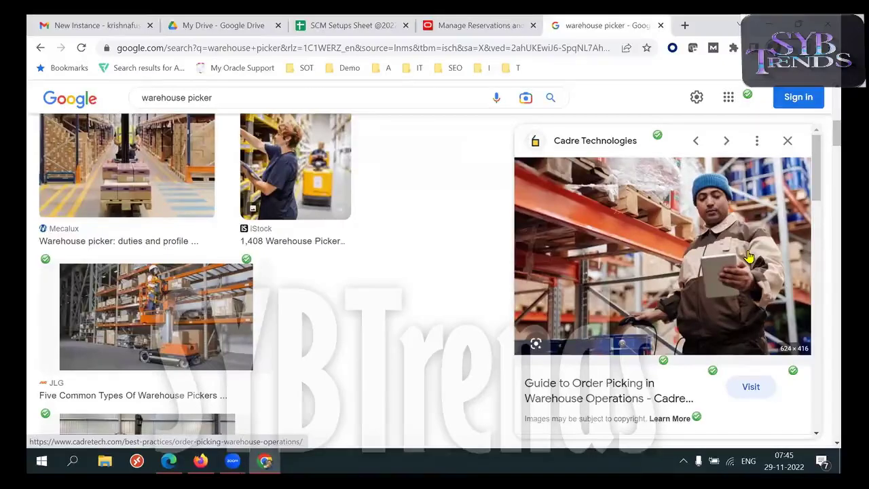
pyautogui.click(200, 461)
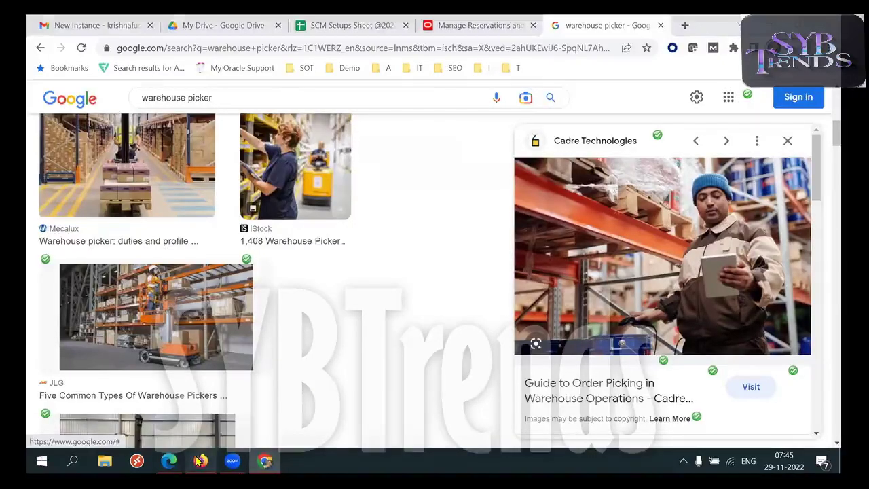
# - Edit the 49K Business User account and add the Warehouse Manager role with code ORA_INV_WAREHOUSE_MANAGER_JOB
pyautogui.click(698, 141)
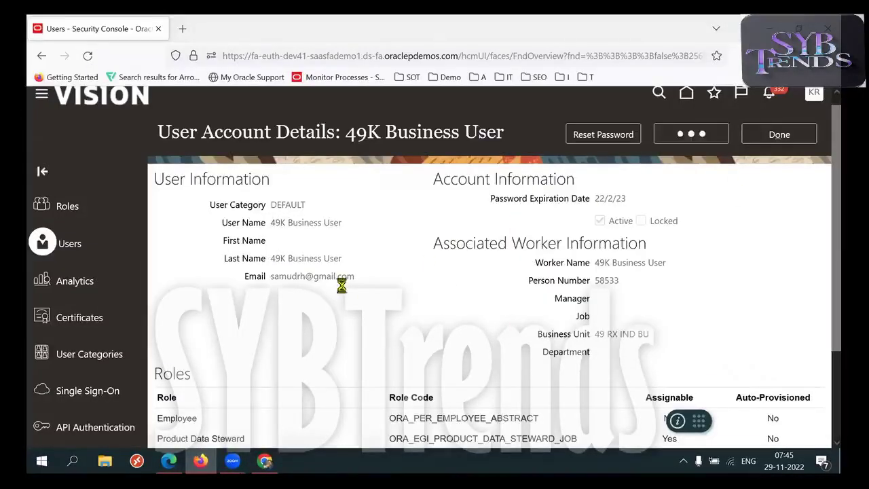
pyautogui.scroll(-3, 821, 312)
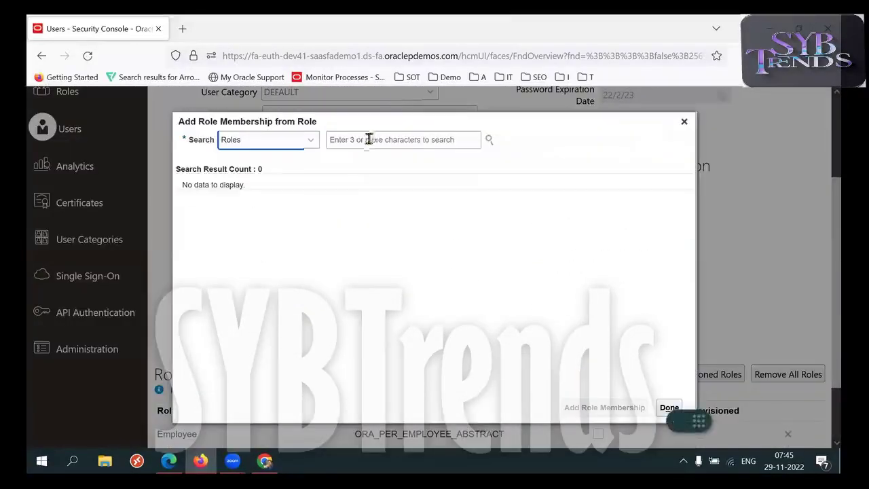
pyautogui.click(363, 141)
pyautogui.write('W')
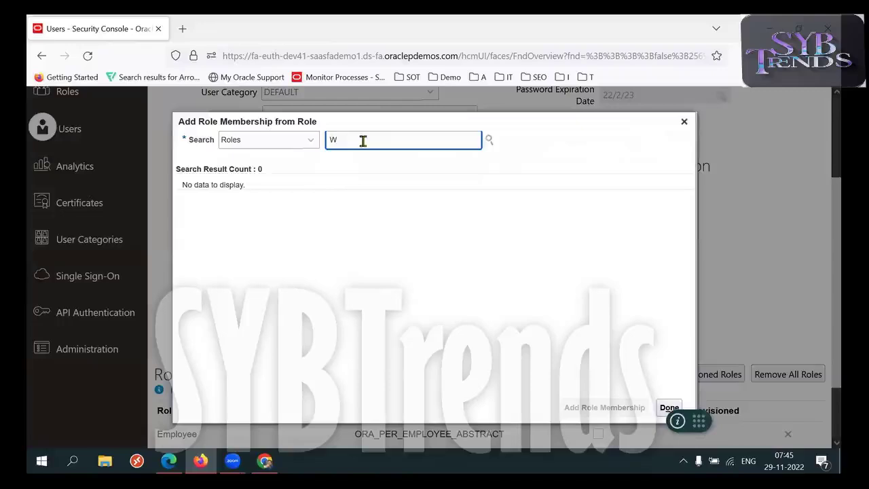
pyautogui.write('arehouse')
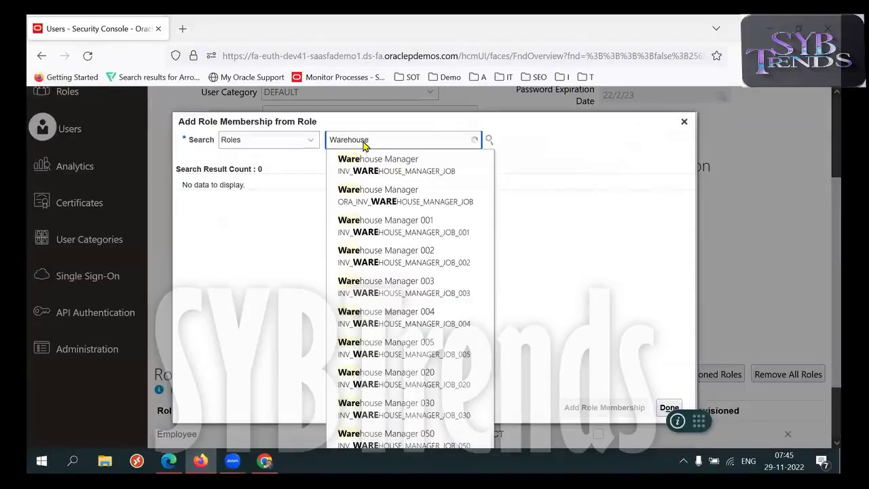
pyautogui.click(414, 195)
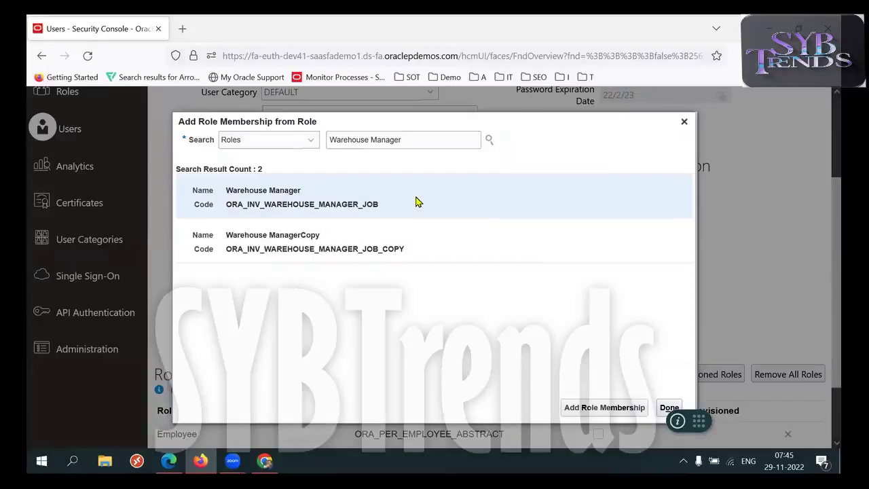
pyautogui.click(604, 408)
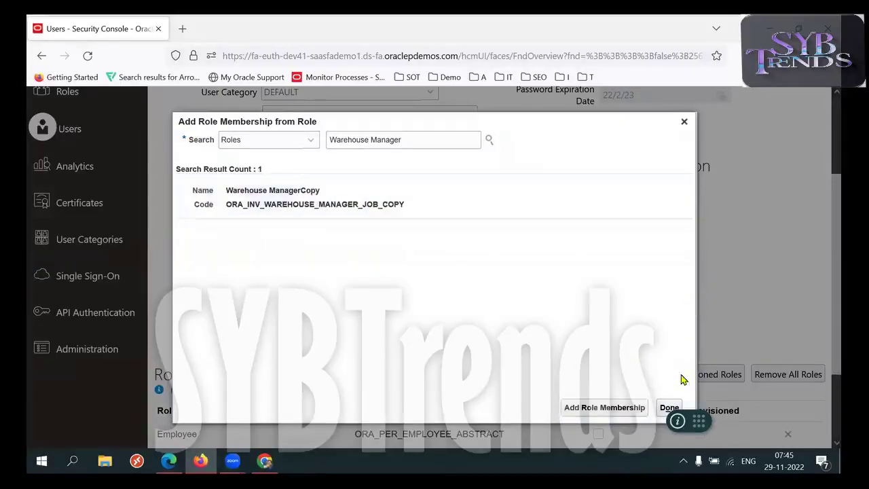
pyautogui.click(669, 407)
# - Save and close the edited 49K Business User account and return to the User Accounts list
pyautogui.scroll(3, 780, 238)
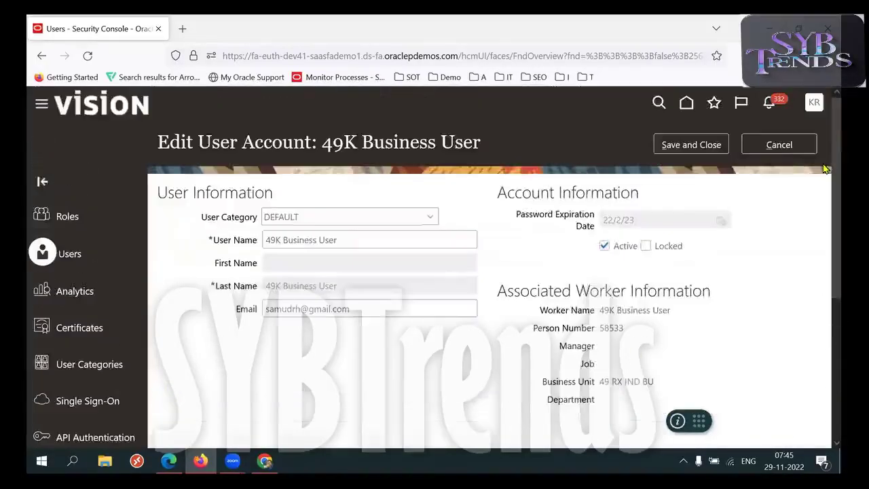
pyautogui.click(714, 148)
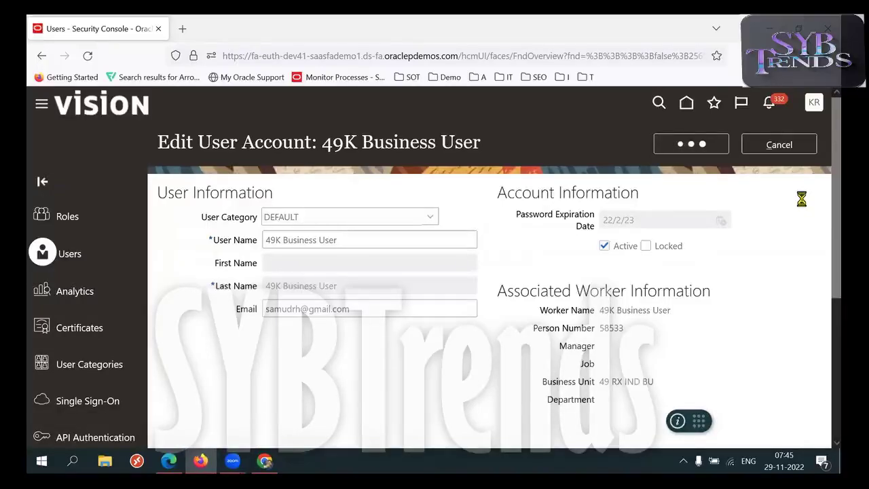
pyautogui.click(779, 145)
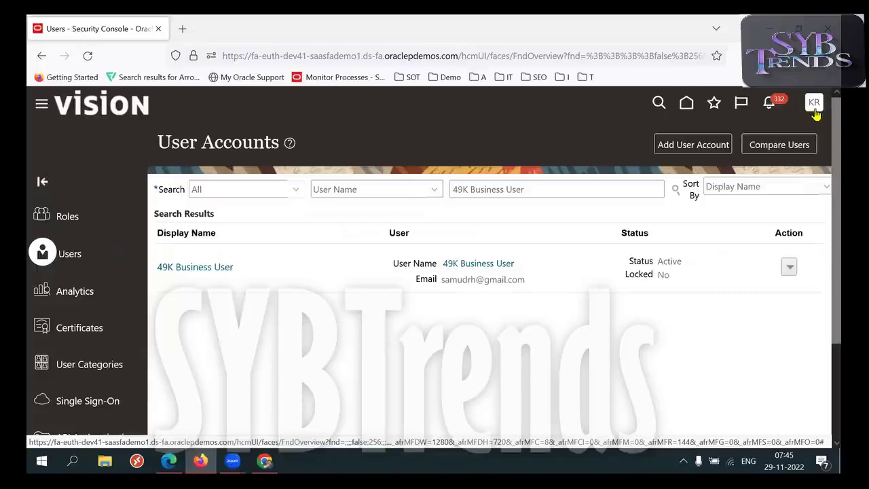
# - Open Setup and Maintenance and go to its task search page
pyautogui.click(636, 294)
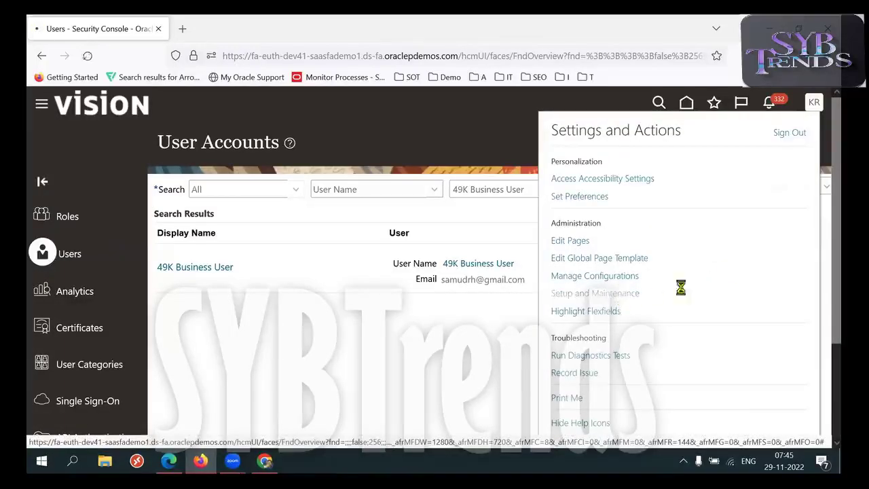
pyautogui.press('F11')
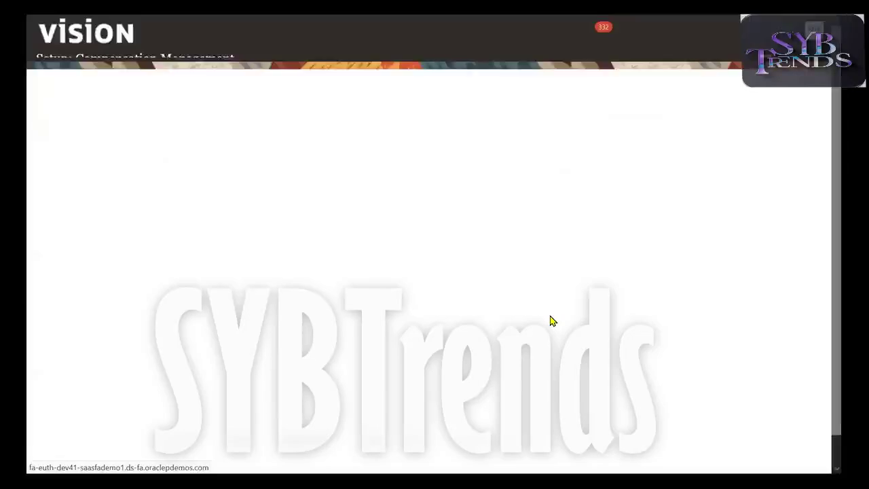
pyautogui.click(821, 201)
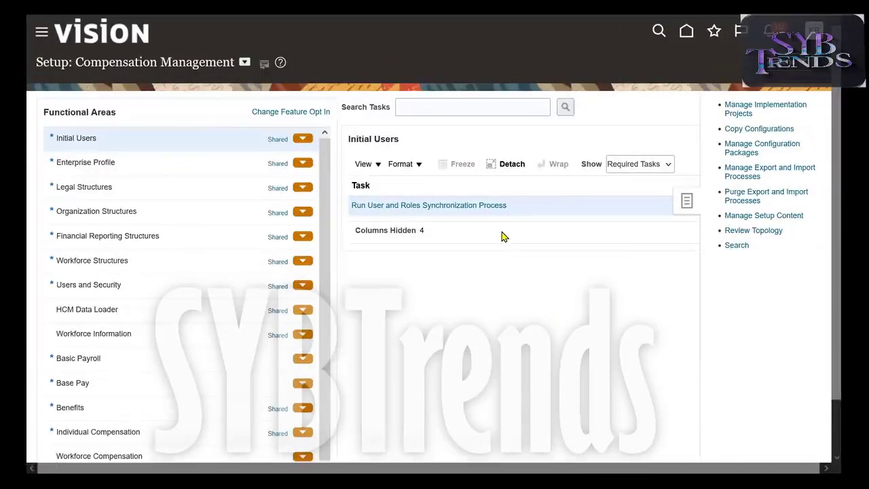
# - Search the setup tasks for "Manage Data Acces" and open Manage Data Access for Users
pyautogui.click(317, 110)
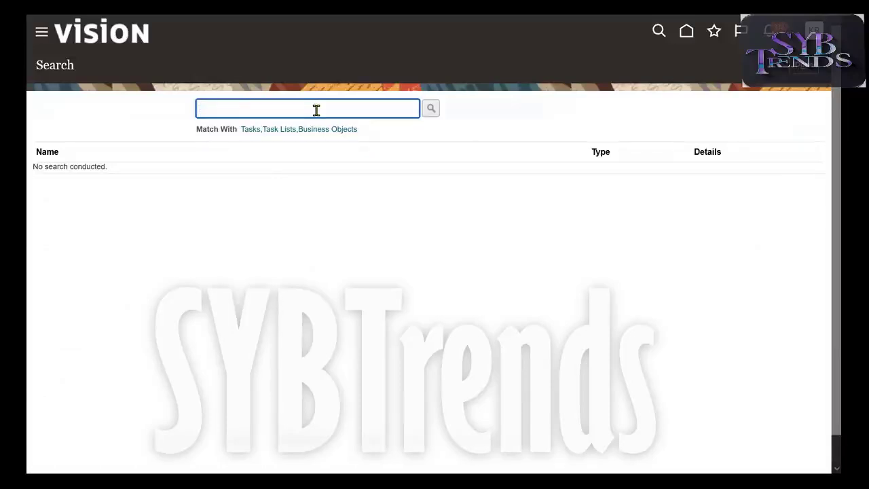
pyautogui.write('Manage A')
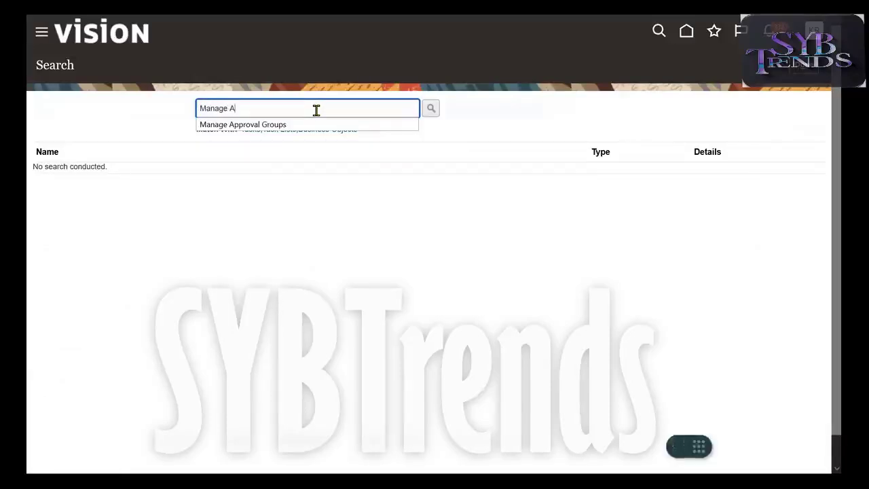
pyautogui.press('BackSpace')
pyautogui.write('Data Acces')
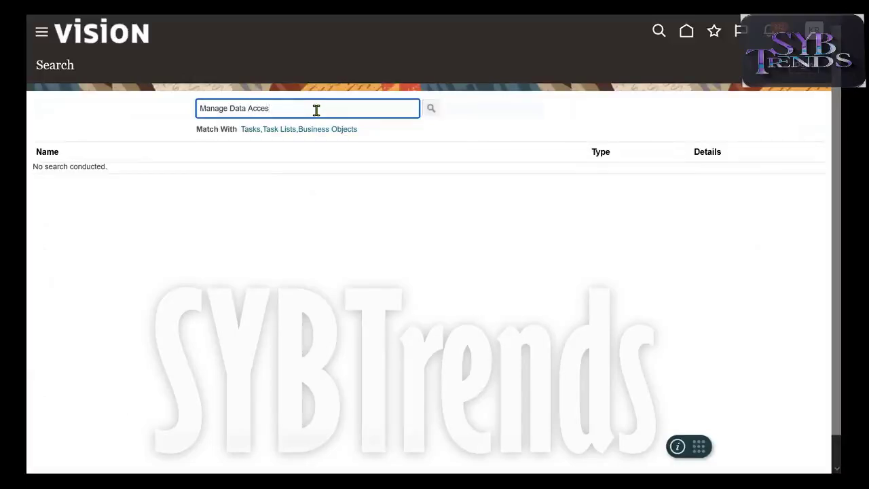
pyautogui.press('Return')
pyautogui.click(105, 212)
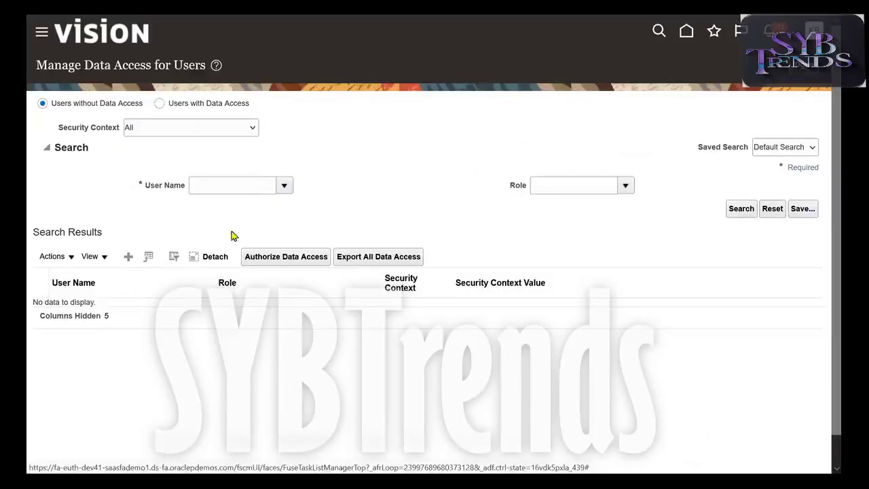
# - Start a new data access entry for 49K Business User with the Warehouse Manager role
pyautogui.click(129, 256)
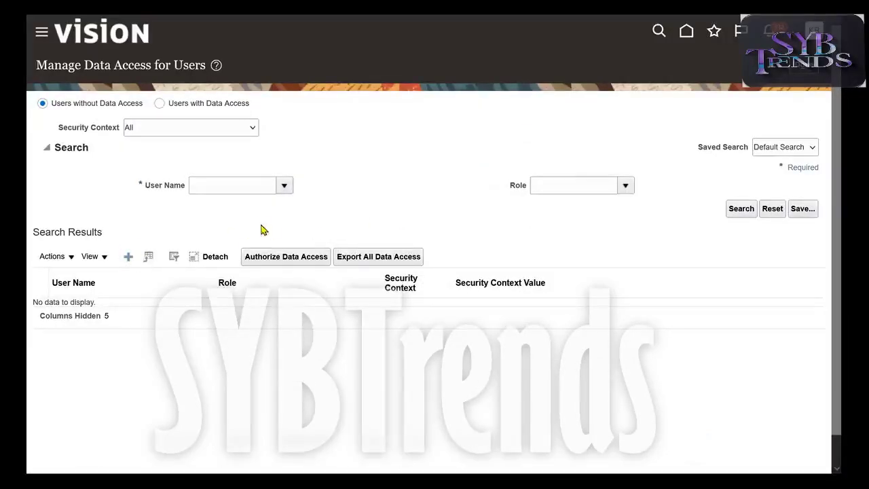
pyautogui.write('sa')
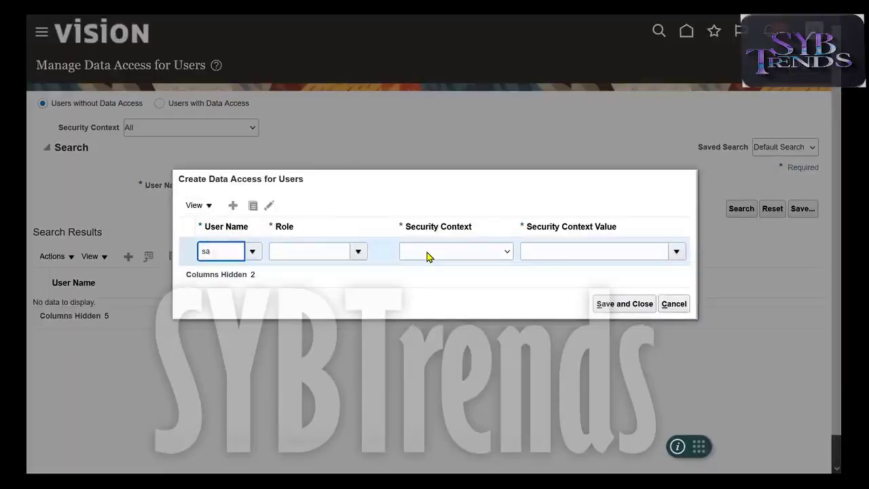
pyautogui.press('BackSpace')
pyautogui.press('BackSpace')
pyautogui.write('49')
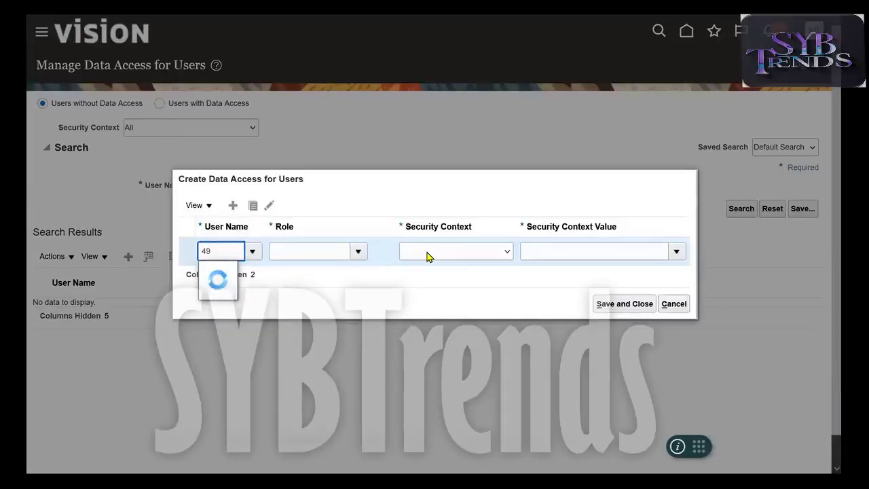
pyautogui.write('K Bu')
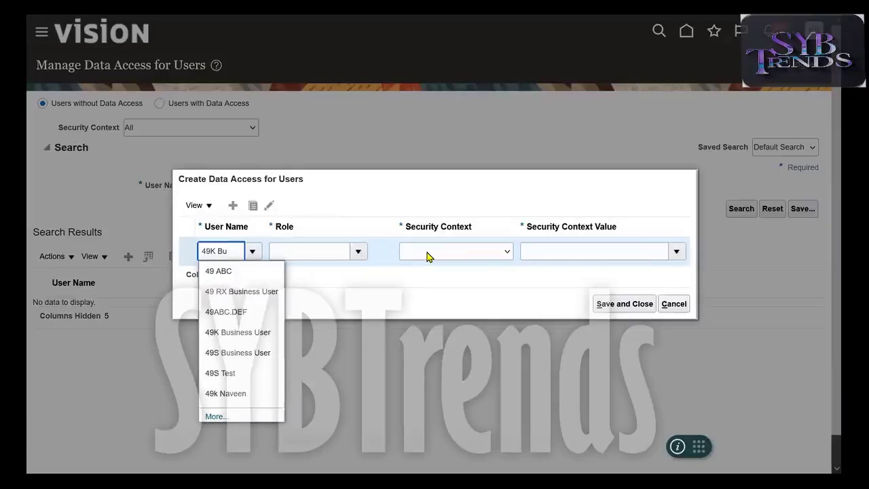
pyautogui.press('Tab')
pyautogui.write('Warehou')
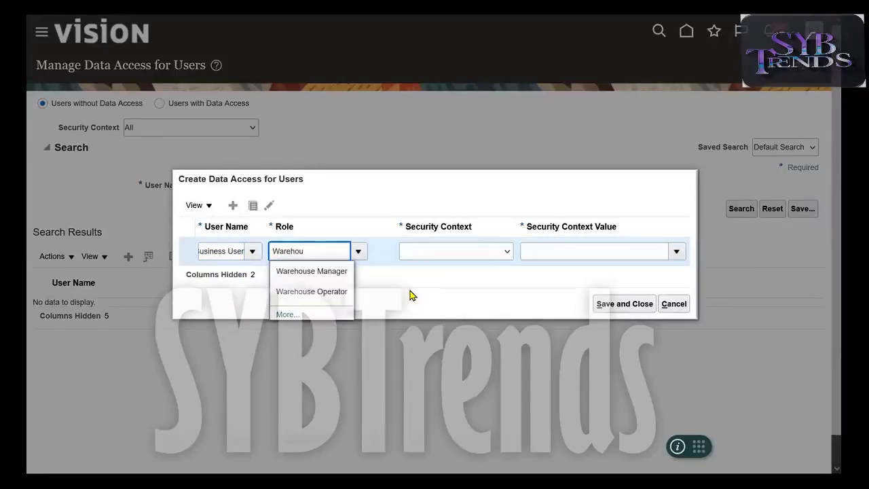
pyautogui.press('Tab')
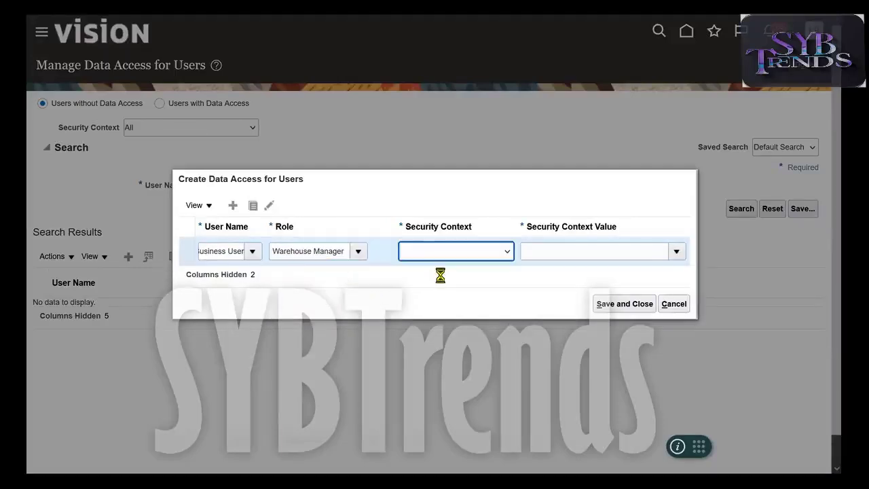
# - Set the entry's security context to Inventory organization with 49RXHYDINVORG as its value
pyautogui.press('i')
pyautogui.press('Tab')
pyautogui.write('49RX')
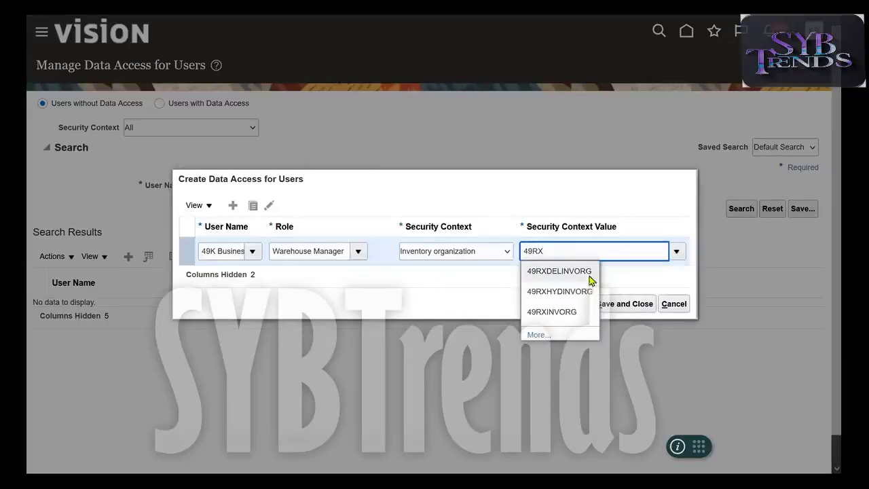
pyautogui.click(556, 289)
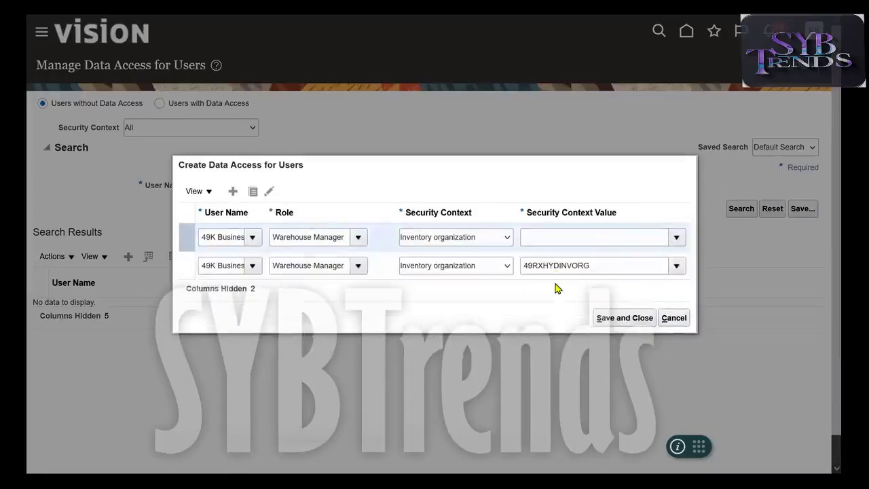
# - Set the duplicate Warehouse Manager entry's security context value to 49RXDELINVORG, and save and close the data access entries
pyautogui.click(554, 241)
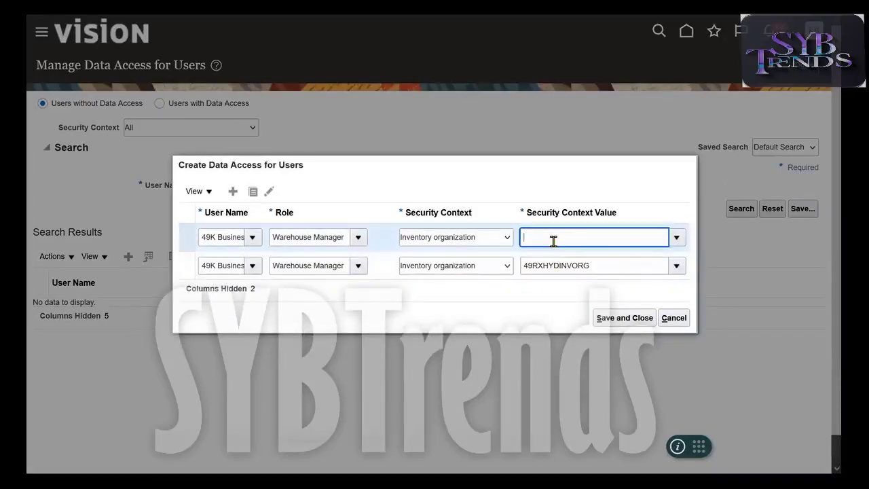
pyautogui.write('49')
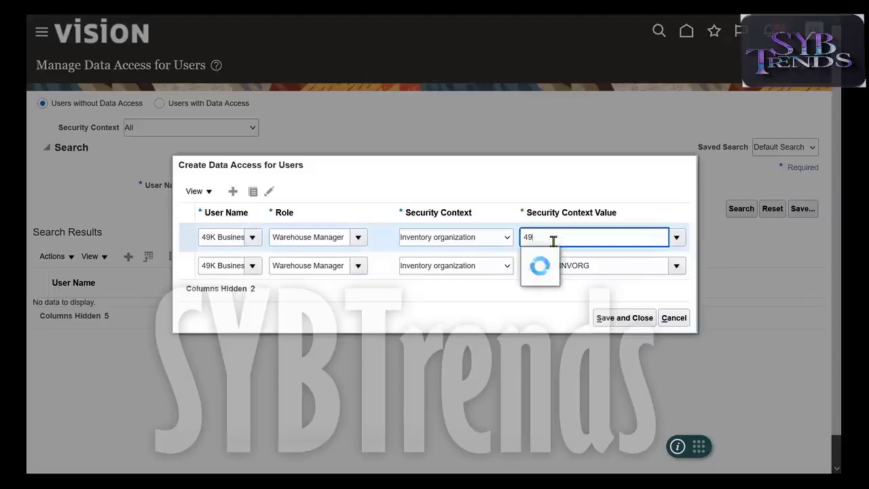
pyautogui.write('RX')
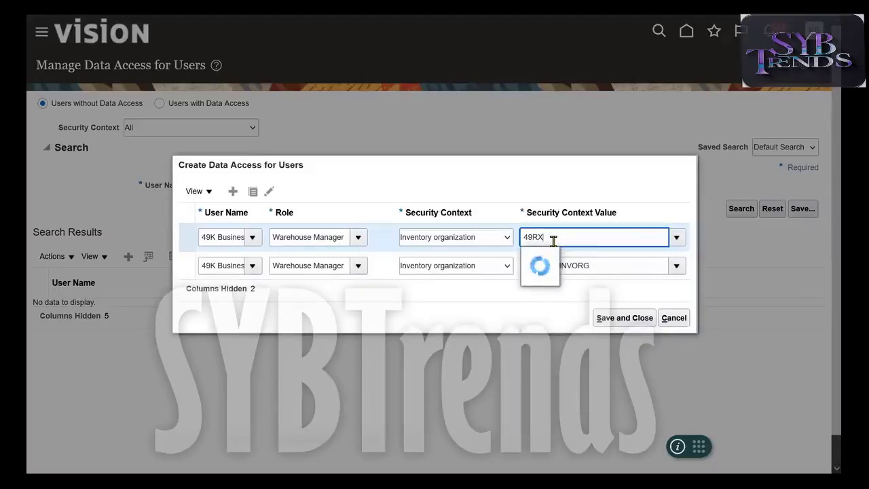
pyautogui.click(558, 299)
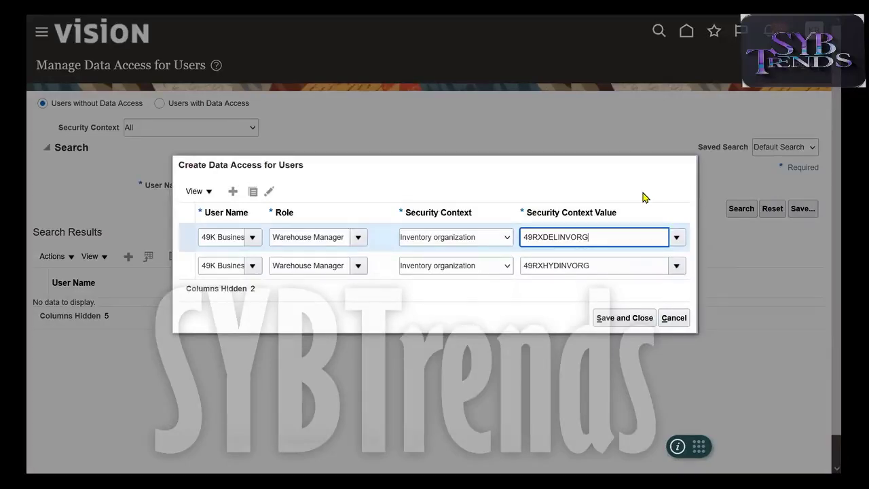
pyautogui.doubleClick(601, 235)
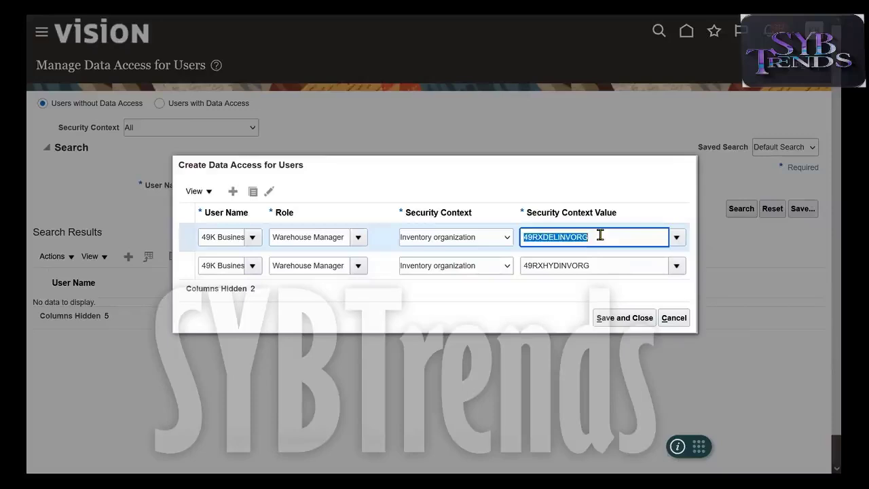
pyautogui.doubleClick(588, 267)
pyautogui.click(621, 317)
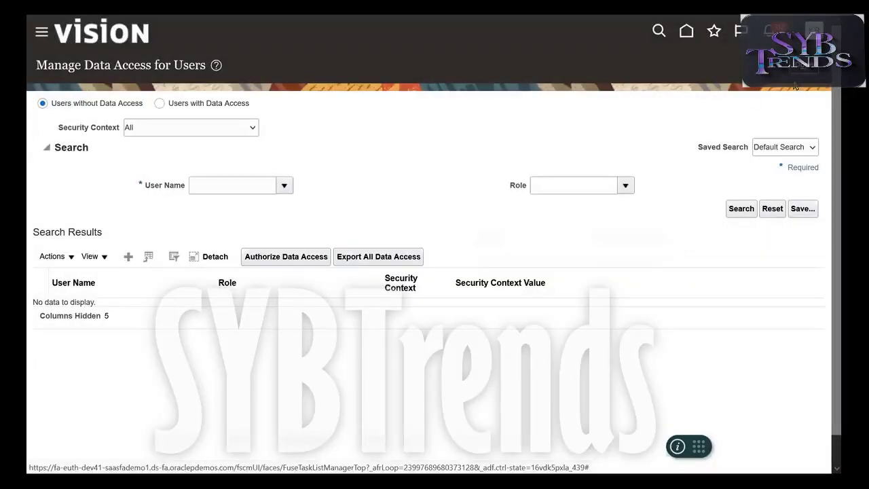
# - Finish the Manage Data Access for Users task, return to the Setup overview, and exit full-screen view
pyautogui.click(803, 67)
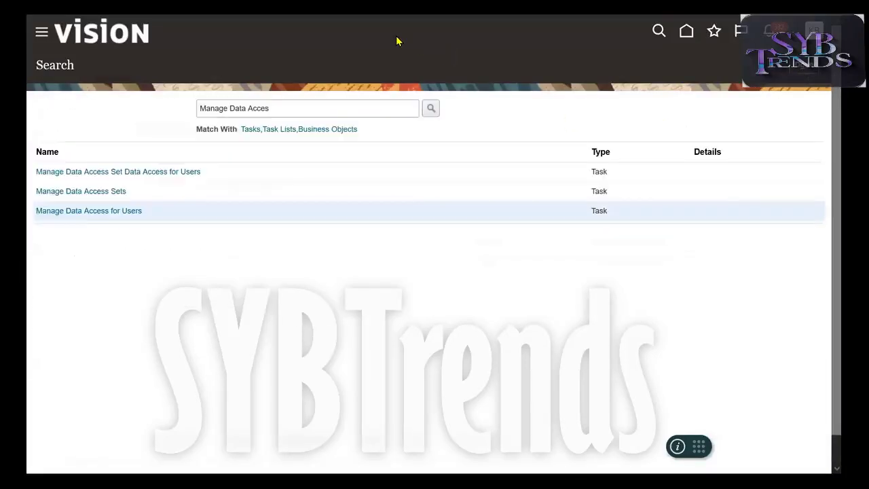
pyautogui.click(806, 69)
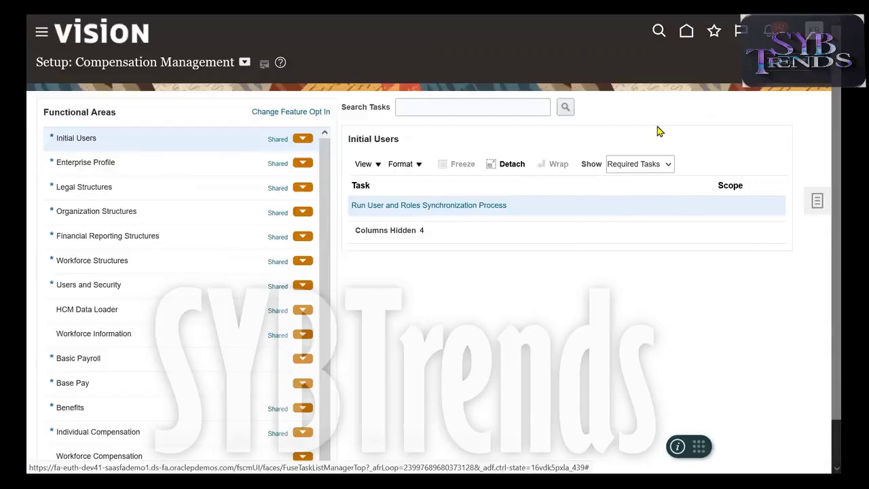
pyautogui.press('F11')
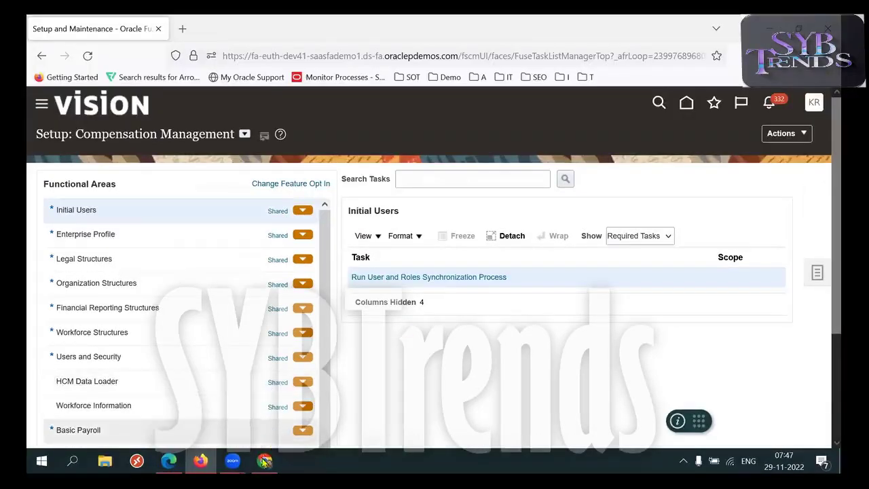
# - Switch to Chrome's Manage Reservations and Picks page and close that task to return to Inventory Management
pyautogui.click(770, 28)
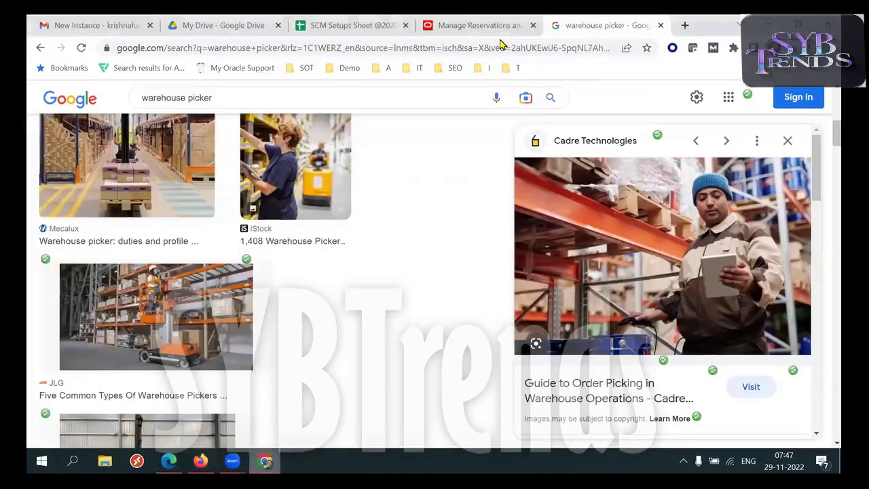
pyautogui.click(499, 31)
pyautogui.scroll(2, 825, 251)
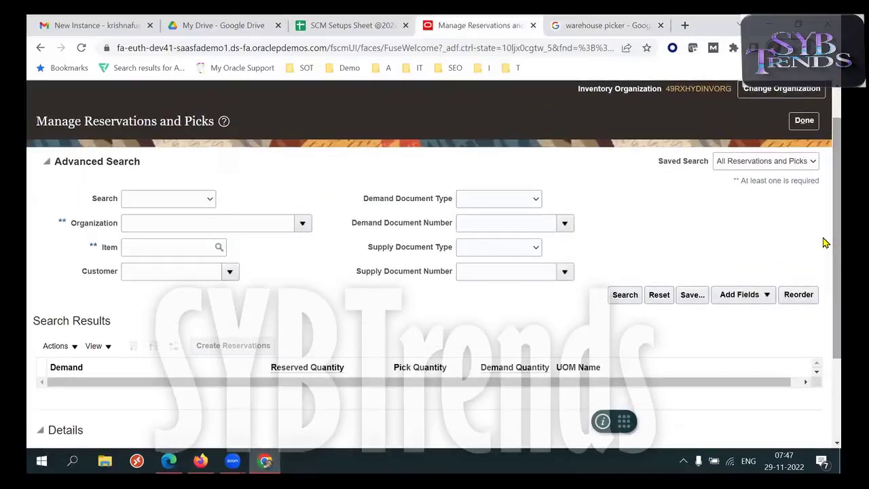
pyautogui.click(804, 120)
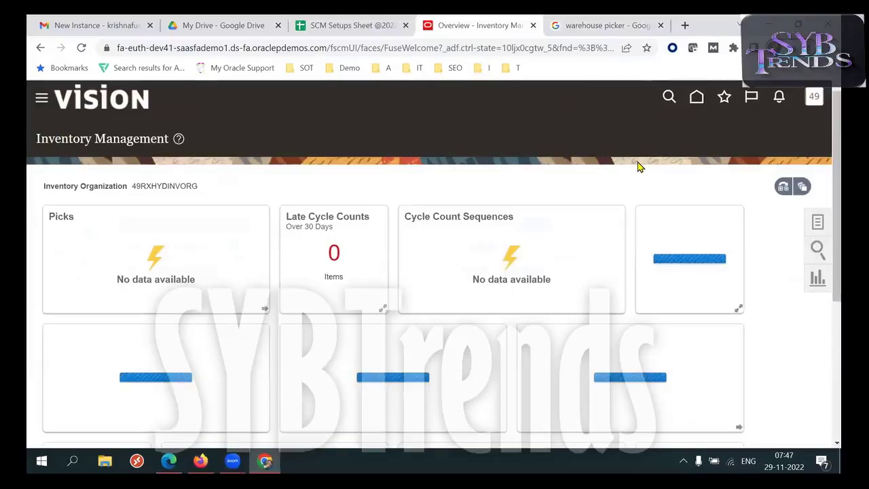
# - Open Notepad, write "Initiate" and "Pickslip" on separate lines, and highlight the second line
pyautogui.press('super+r')
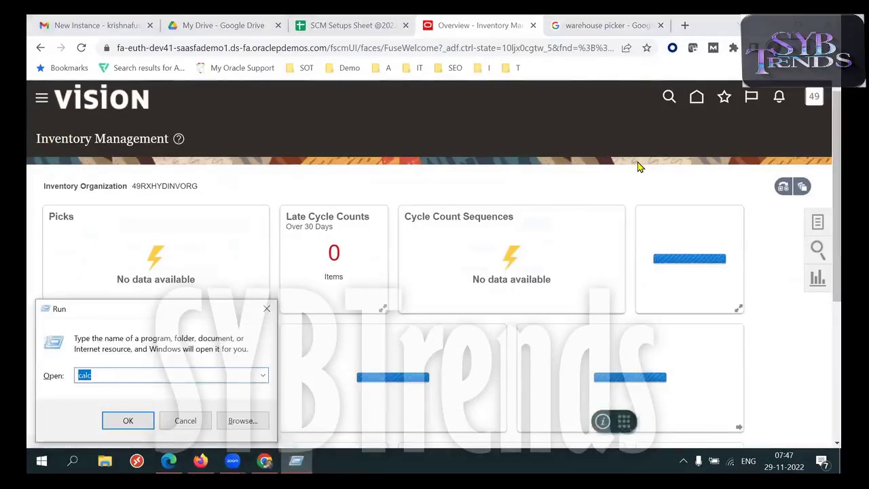
pyautogui.write('no')
pyautogui.press('Down')
pyautogui.press('Return')
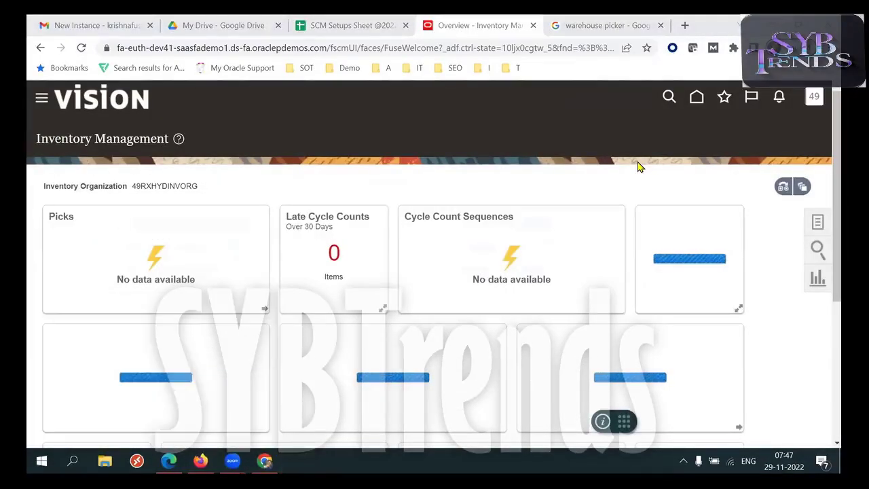
pyautogui.write('In')
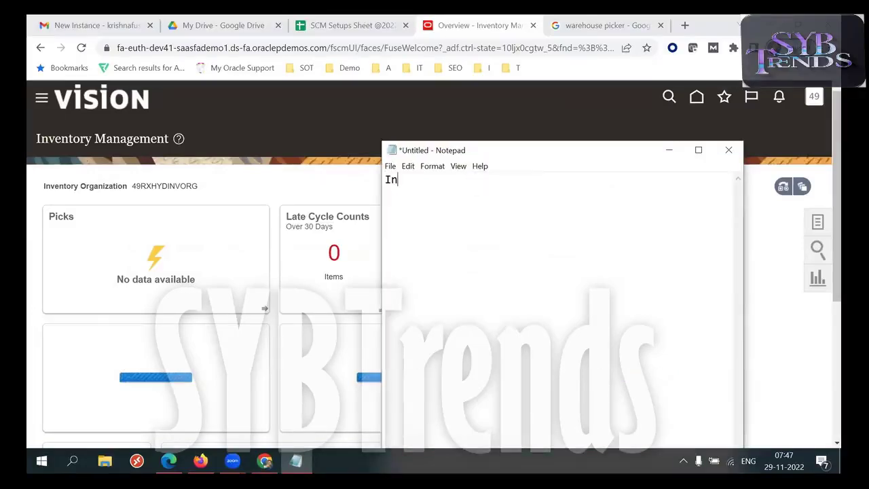
pyautogui.write('itiate')
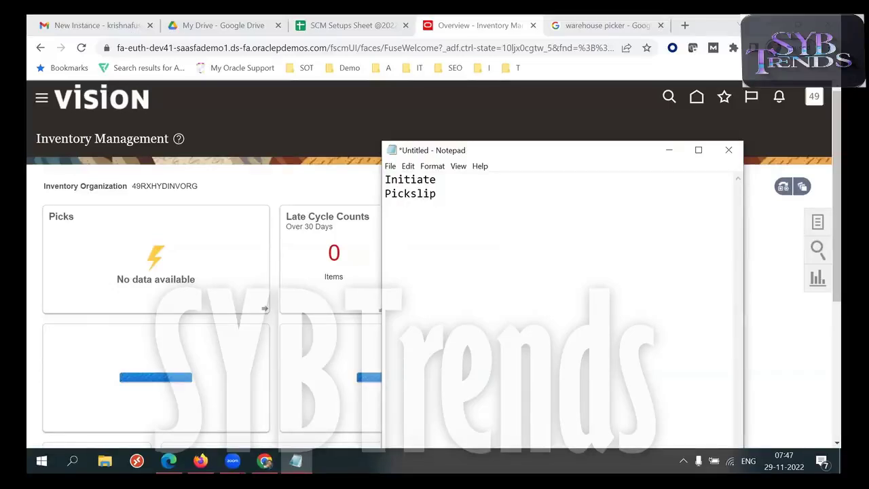
pyautogui.moveTo(435, 199); pyautogui.dragTo(385, 197)
# - Return to Inventory Management in Chrome and open the Manage Reservations and Picks task
pyautogui.click(518, 77)
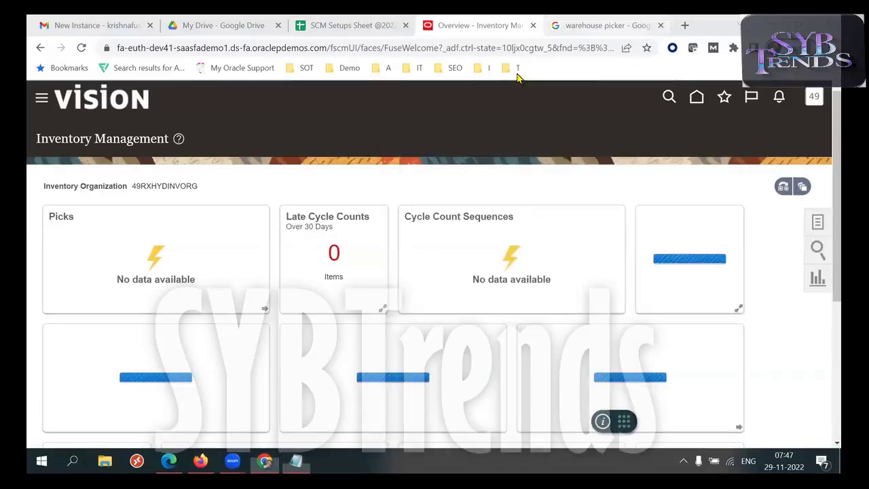
pyautogui.click(605, 26)
pyautogui.click(496, 27)
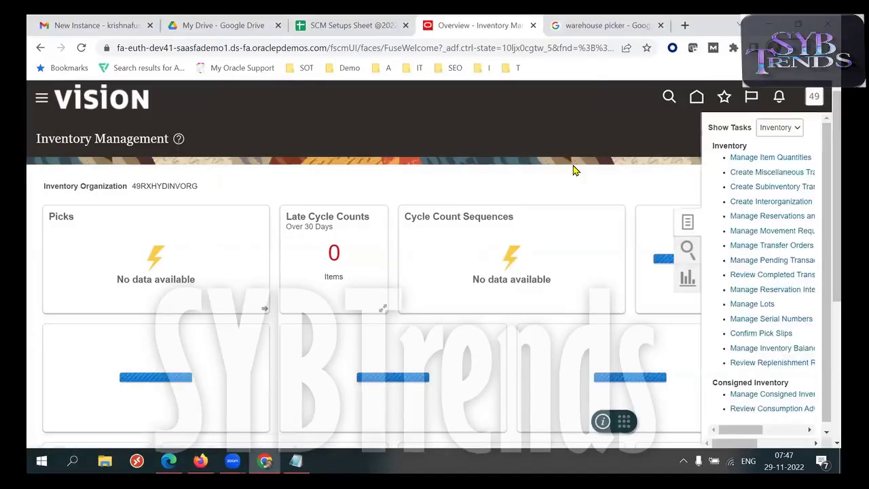
pyautogui.click(786, 216)
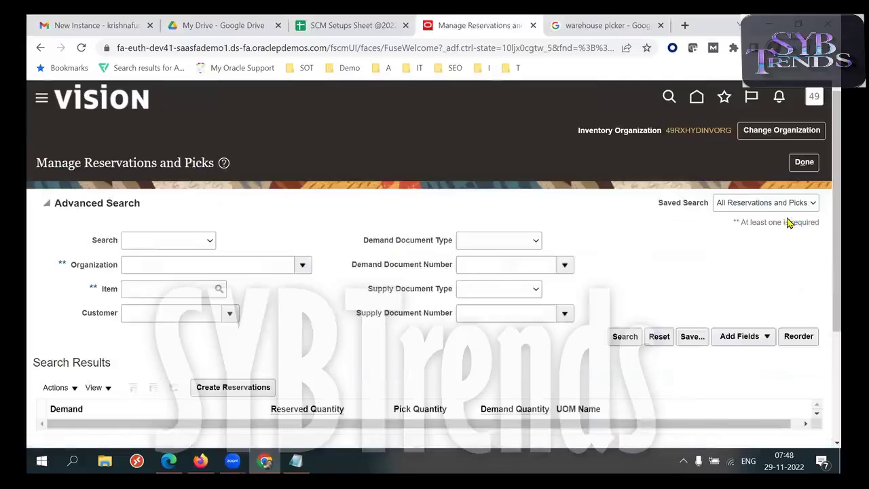
# - Examine the actions available for reservations and picks in the search results section
pyautogui.doubleClick(204, 164)
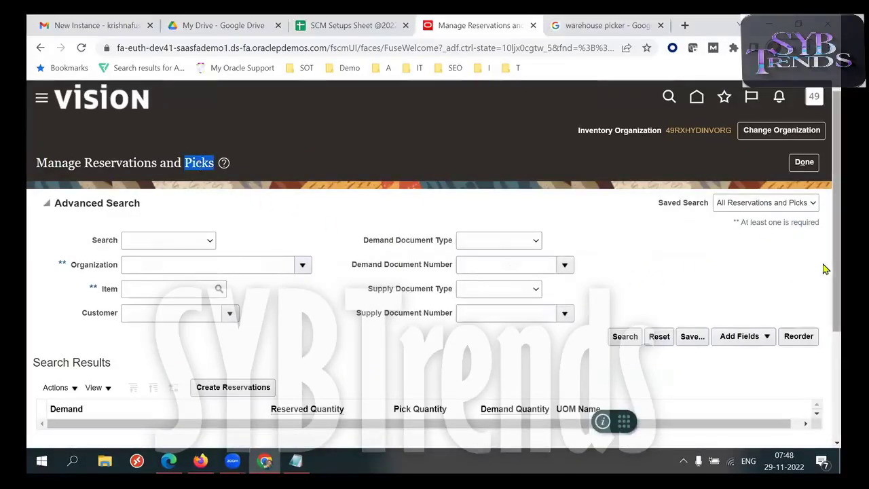
pyautogui.scroll(-1, 91, 309)
pyautogui.click(56, 326)
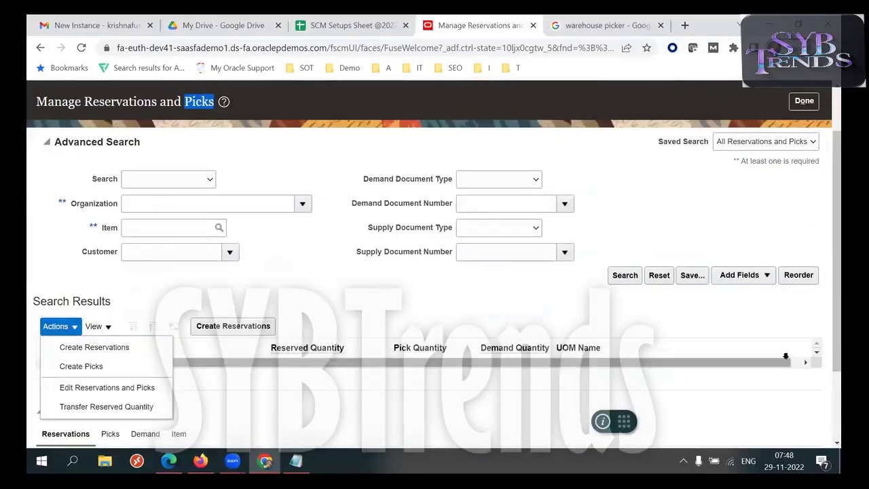
pyautogui.scroll(-1, 824, 269)
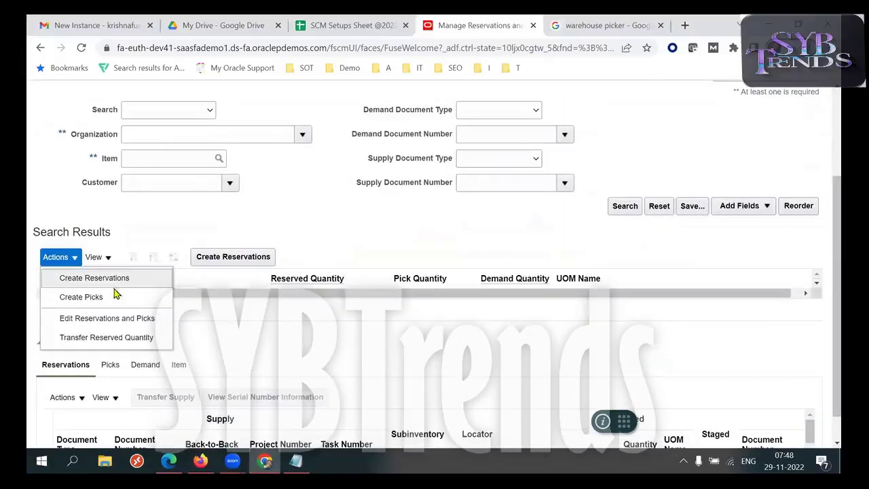